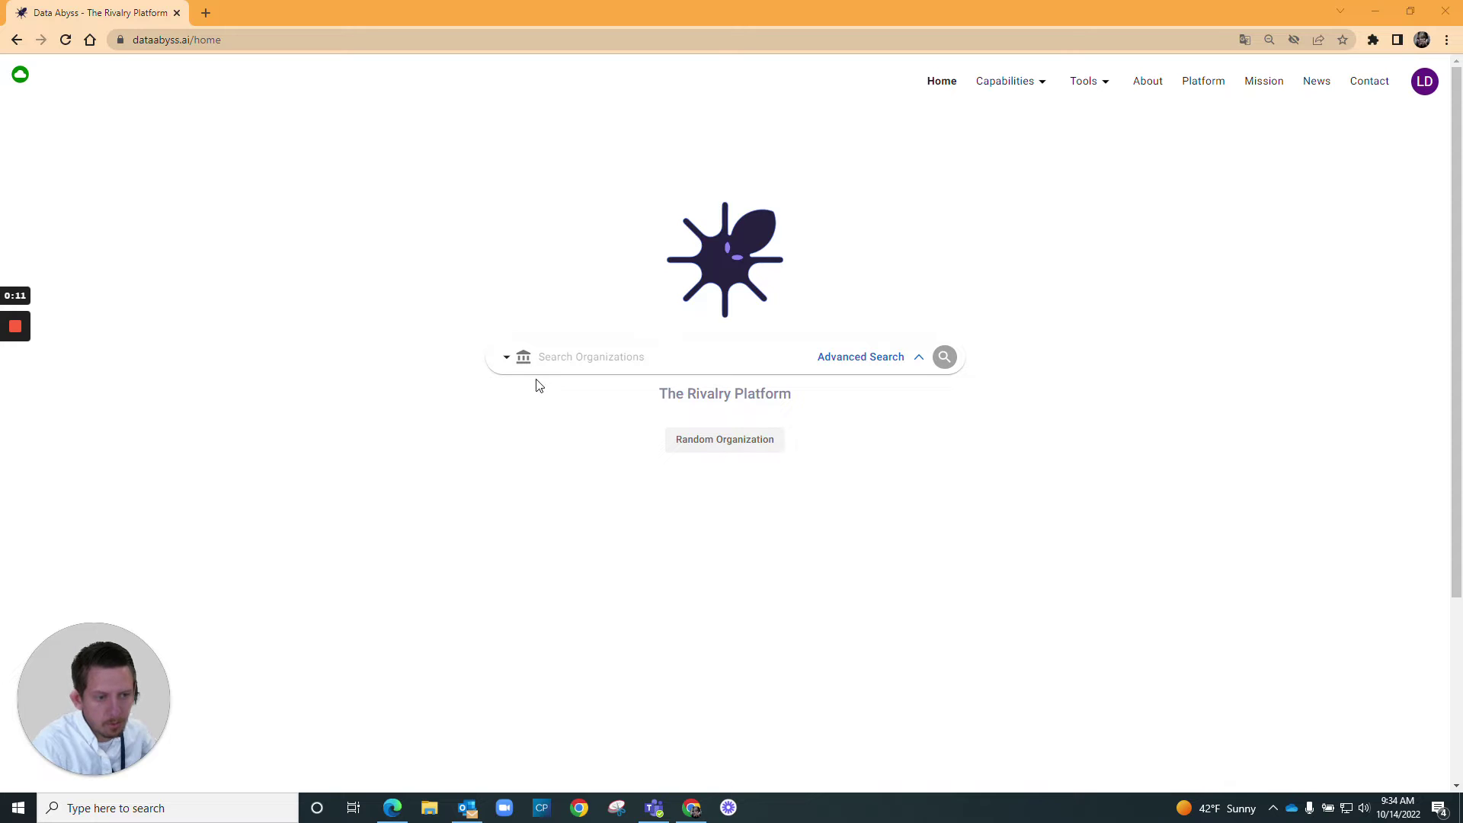
# Search publications for "Quantum" and filter the results to the Extreme risk level.
pyautogui.click(508, 357)
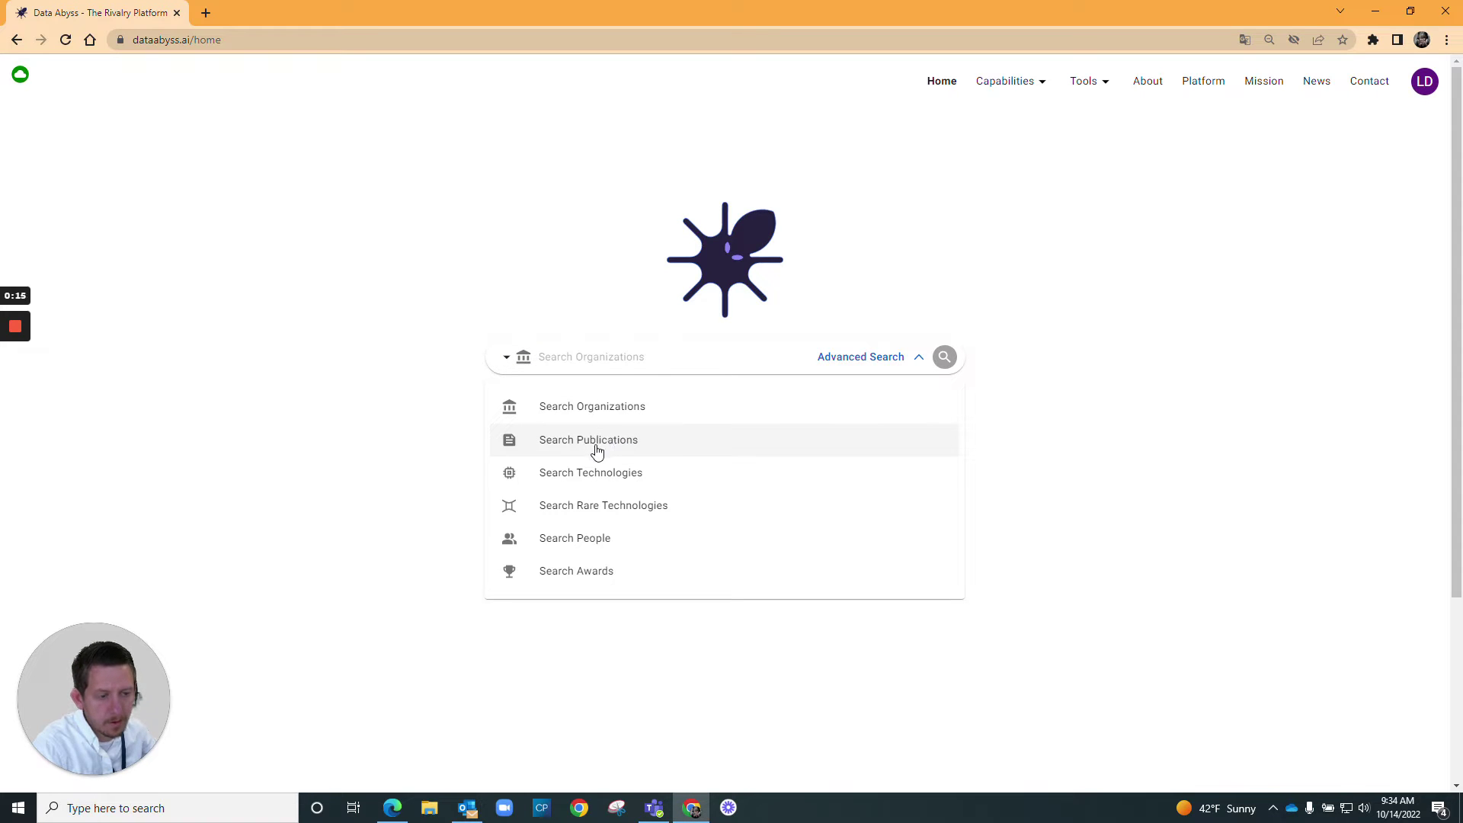
pyautogui.click(598, 450)
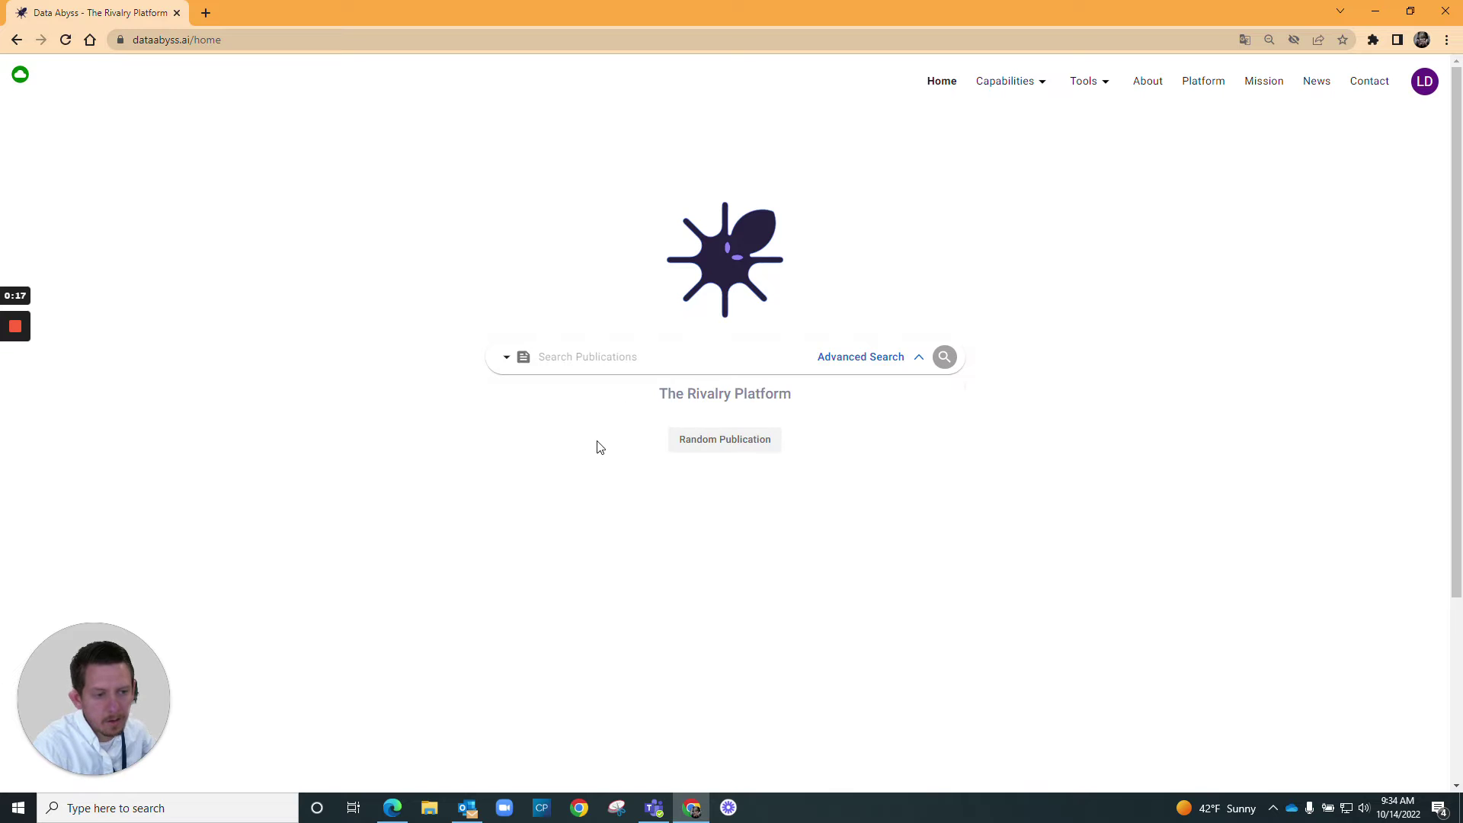
pyautogui.write('Quantum')
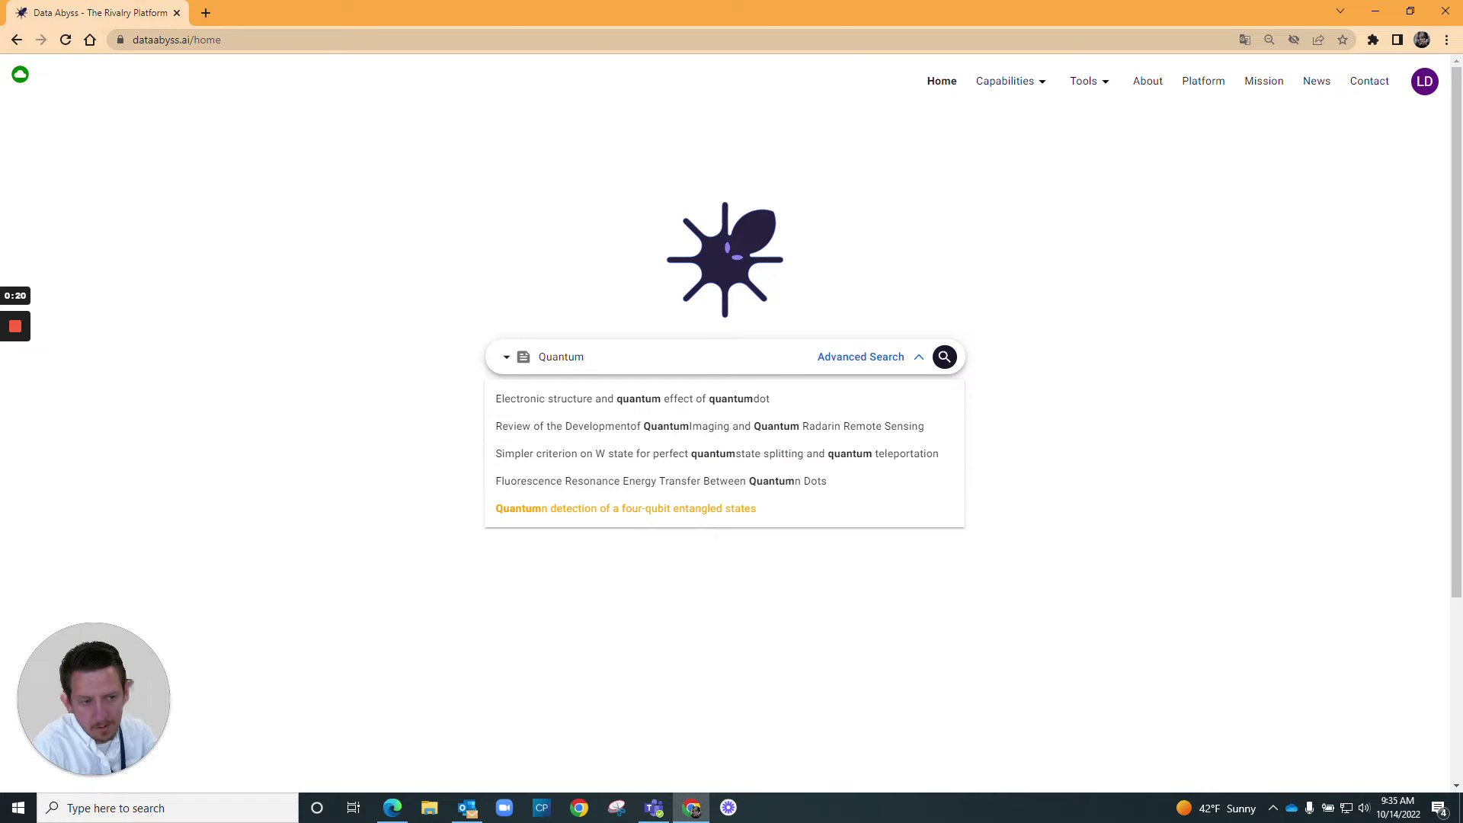
pyautogui.press('Return')
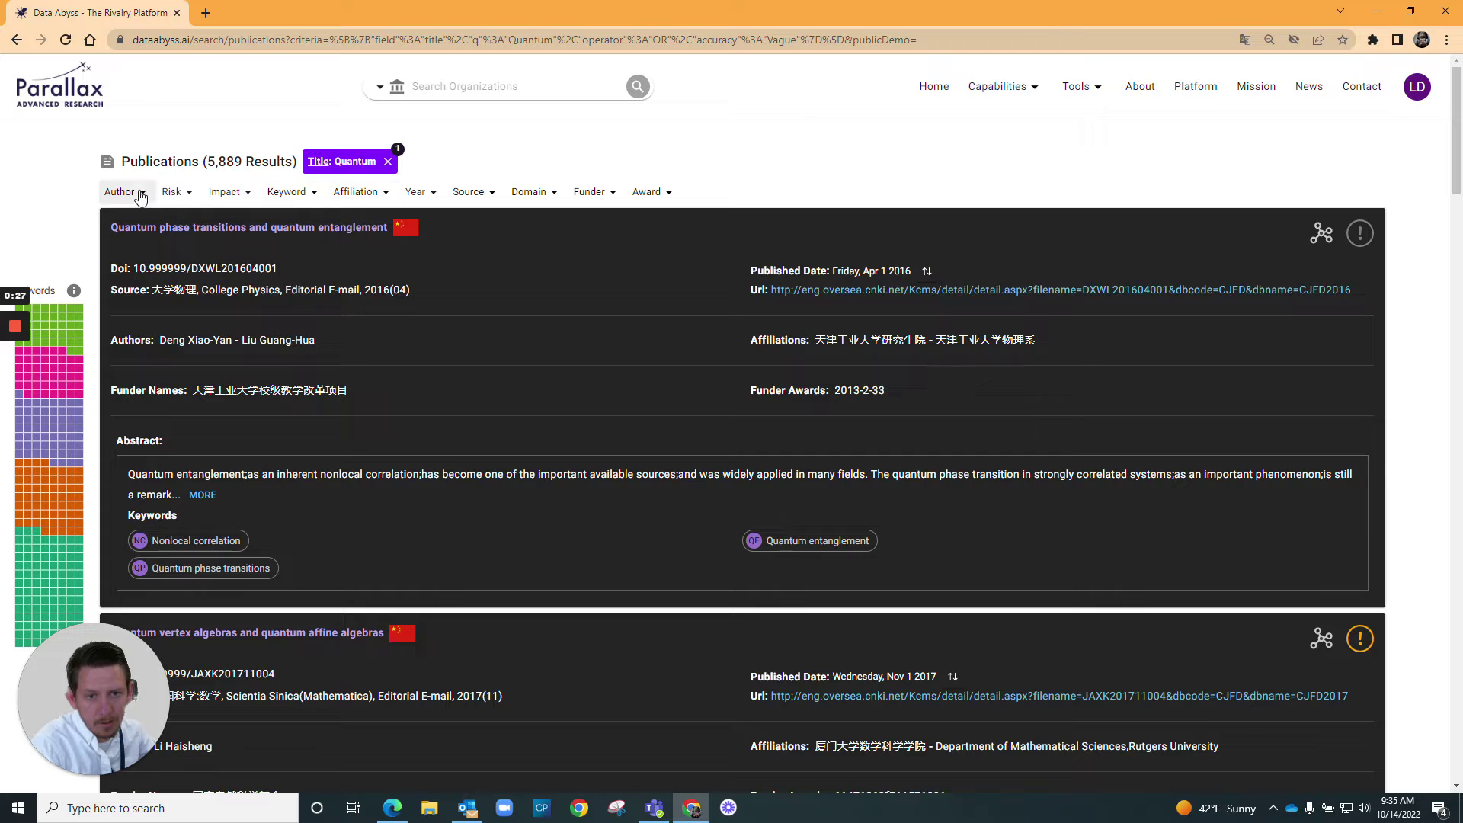
pyautogui.click(181, 195)
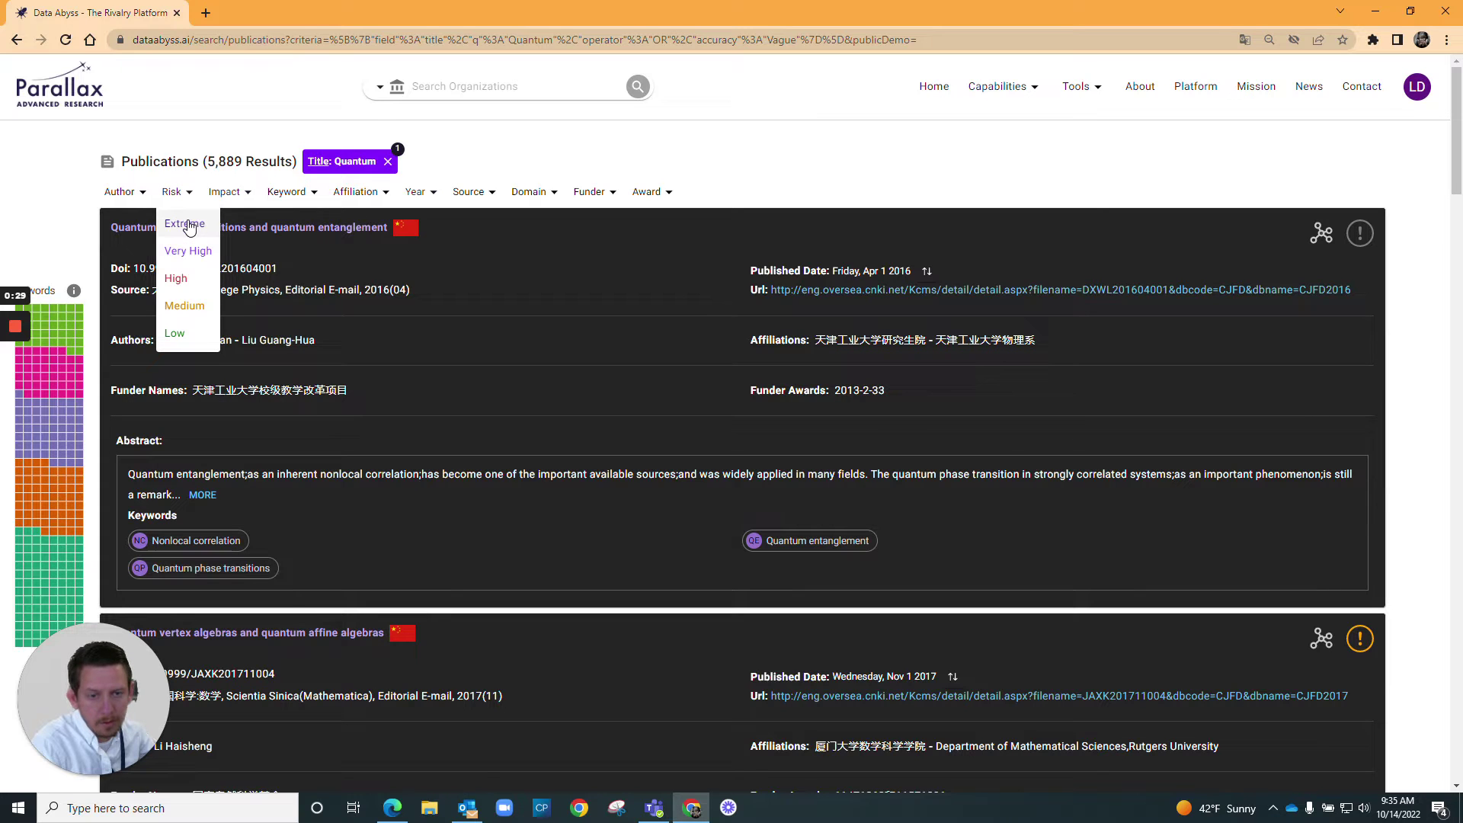
pyautogui.click(190, 228)
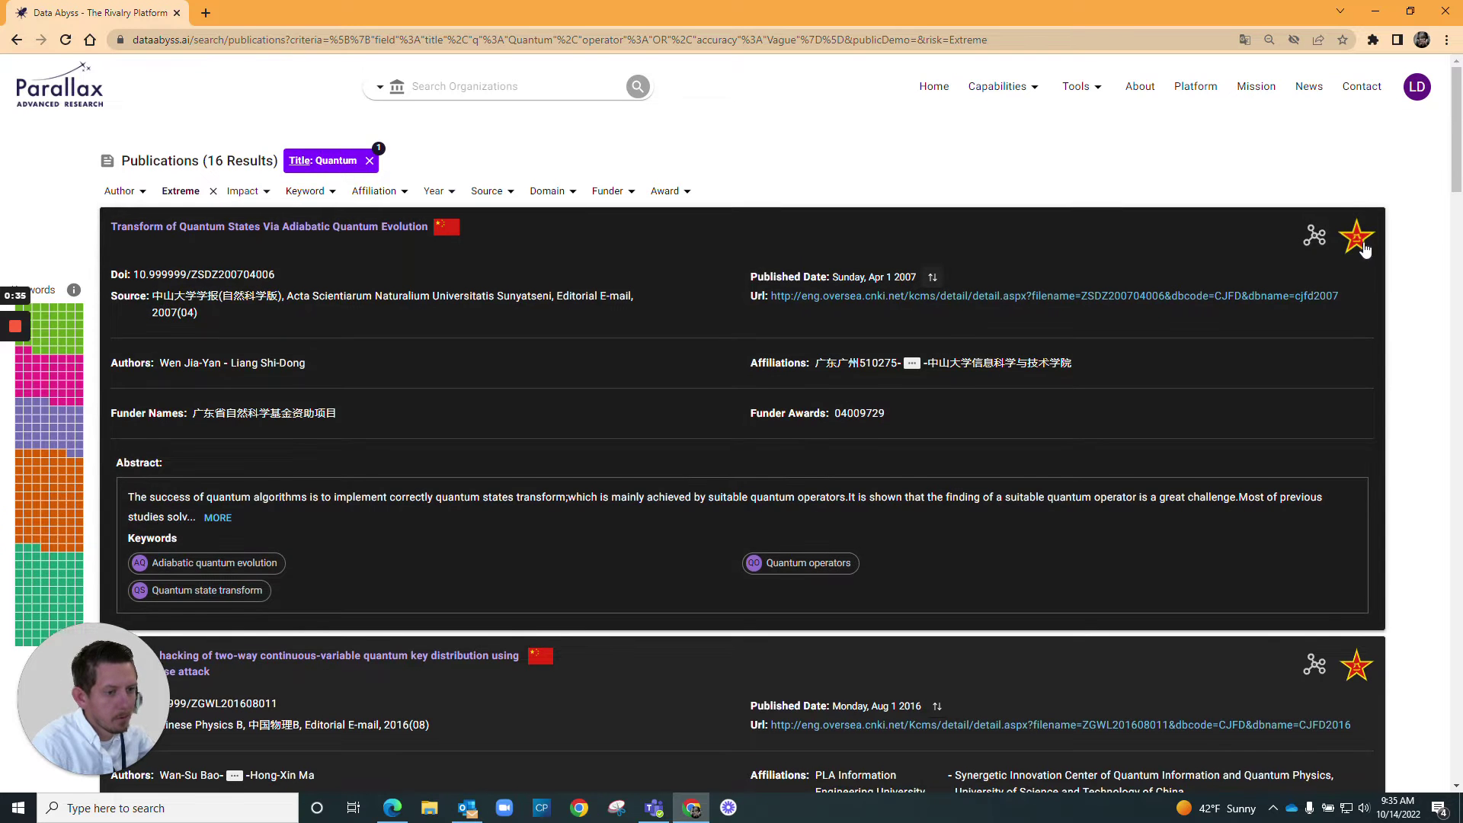
# View the risk level details of the first two publications in the results.
pyautogui.scroll(-1, 1364, 250)
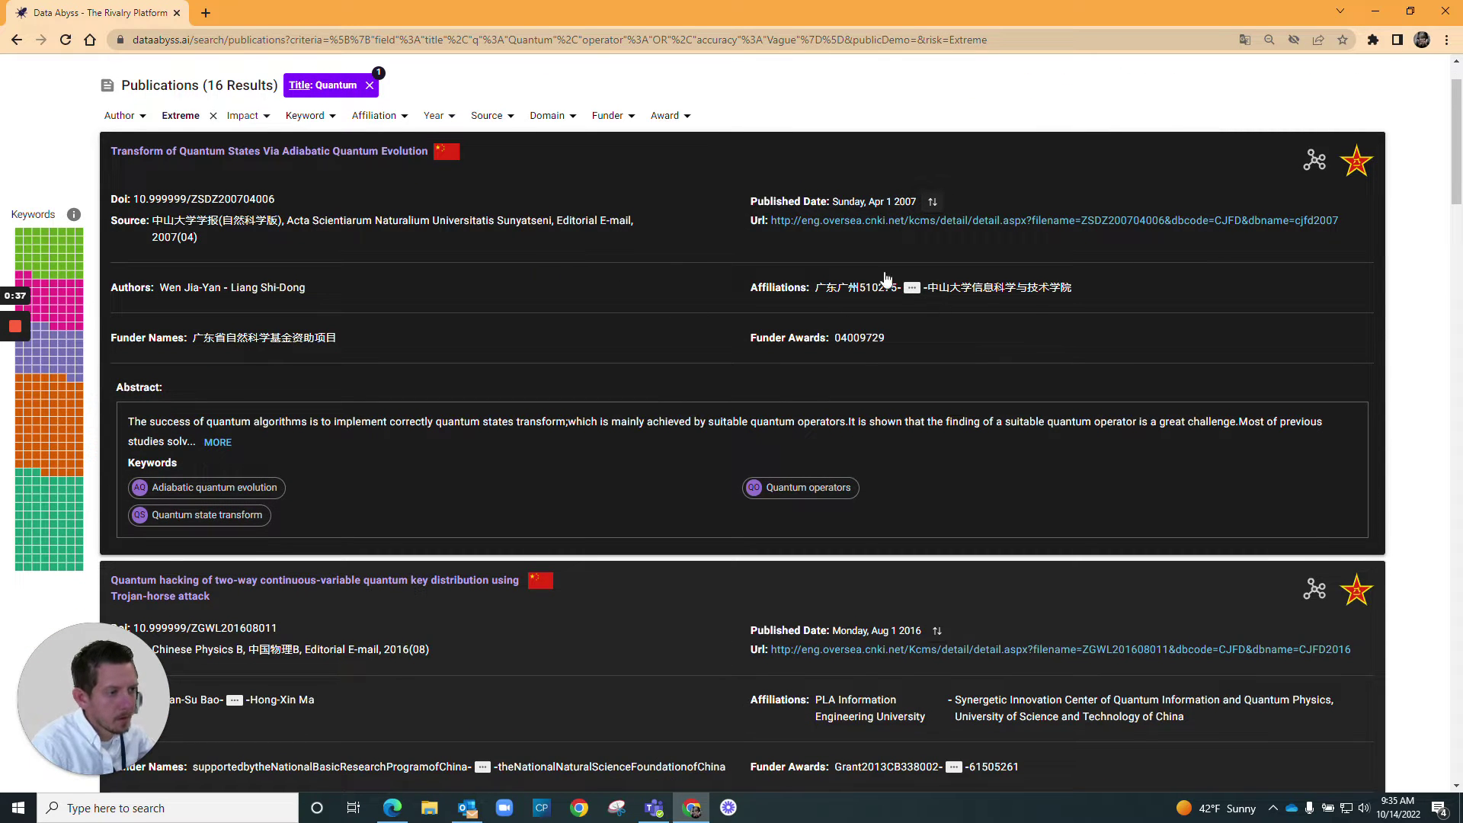
pyautogui.click(1358, 161)
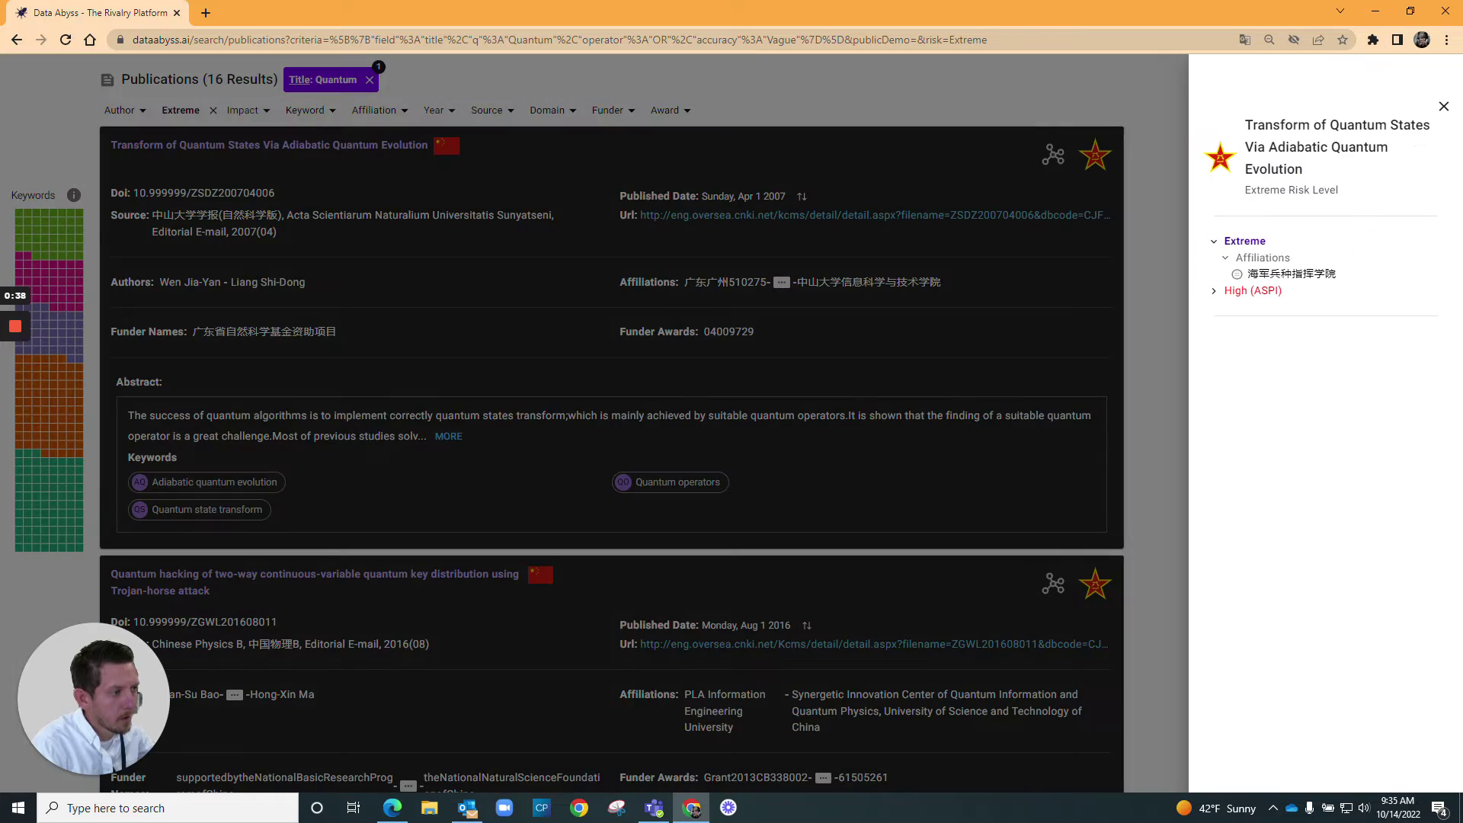
pyautogui.click(1444, 107)
pyautogui.scroll(-2, 1323, 356)
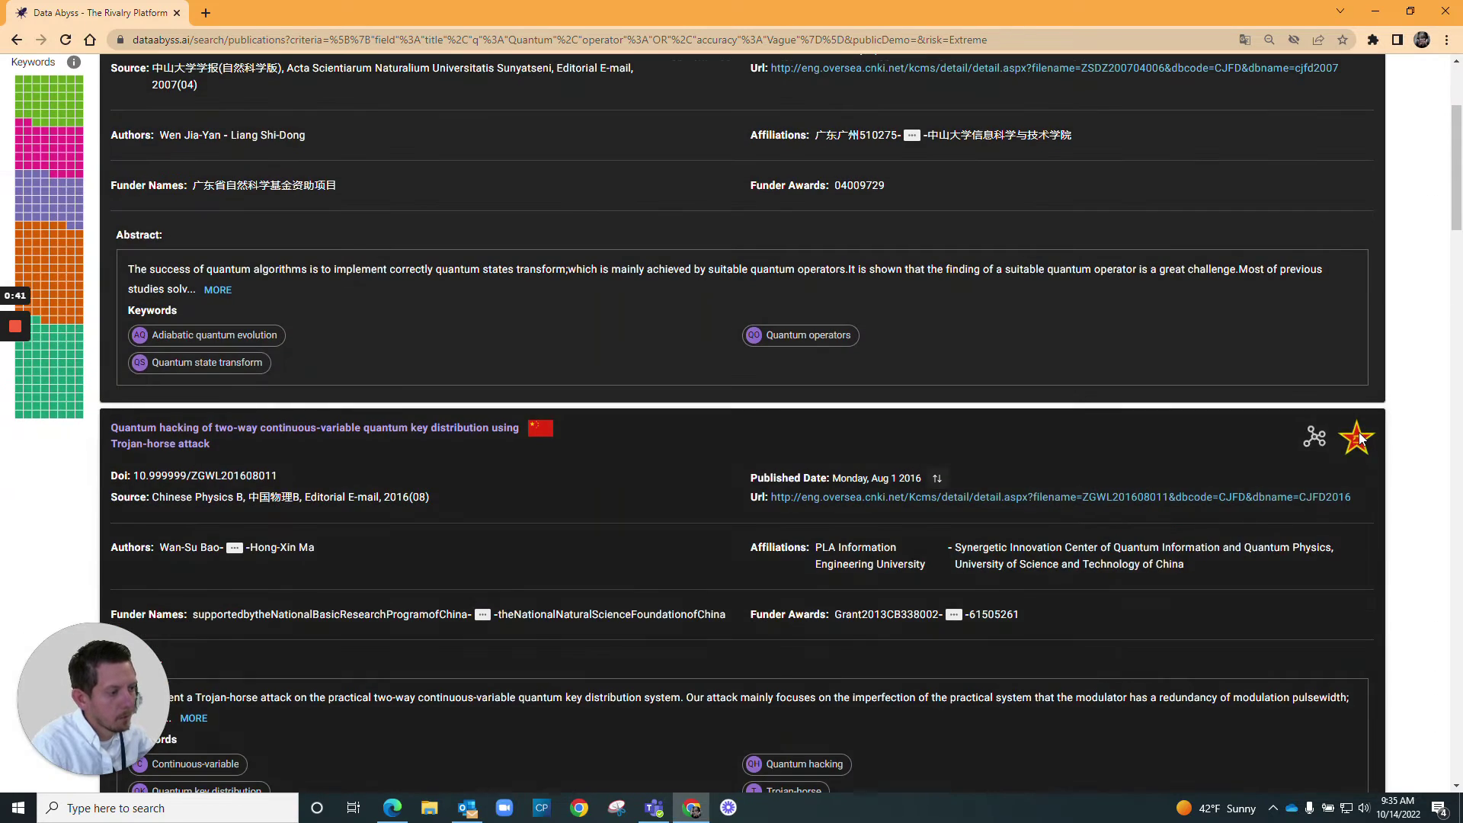
pyautogui.click(1358, 433)
pyautogui.click(1445, 107)
pyautogui.scroll(-3, 1204, 366)
pyautogui.scroll(8, 1150, 506)
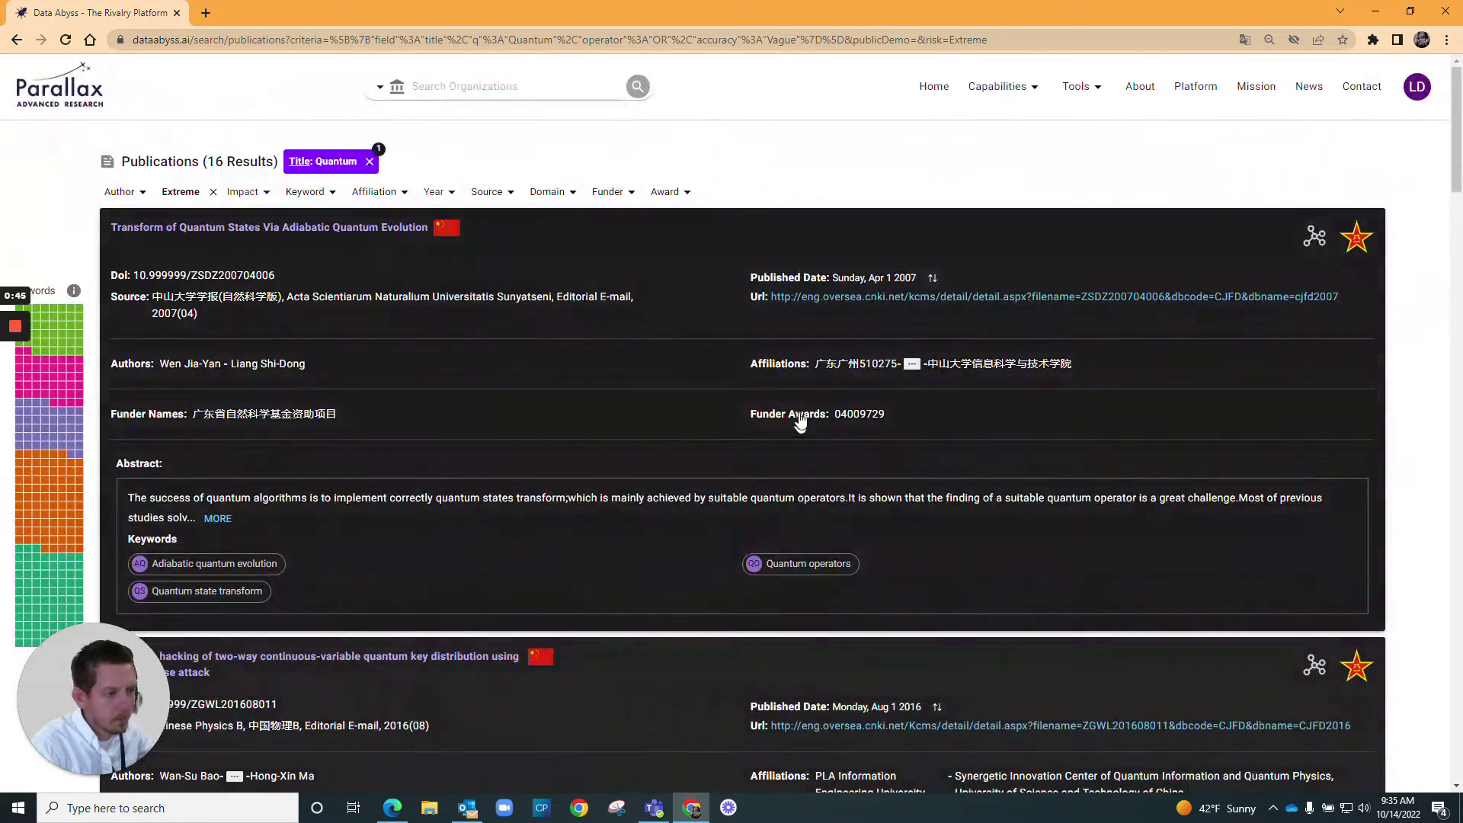
# Show the full affiliations list of the first publication and translate the page into English.
pyautogui.click(912, 363)
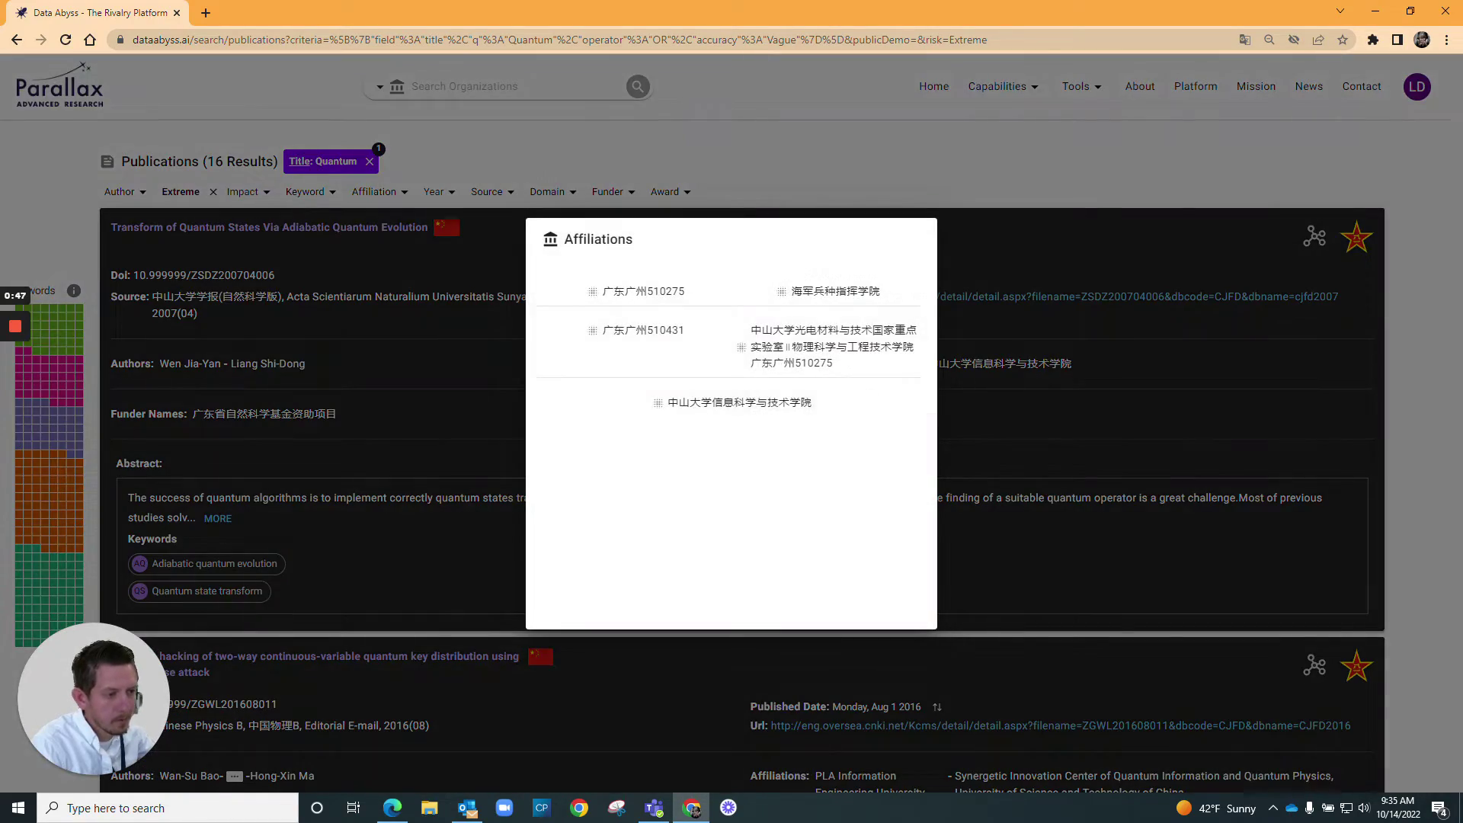
pyautogui.rightClick(667, 385)
pyautogui.click(745, 578)
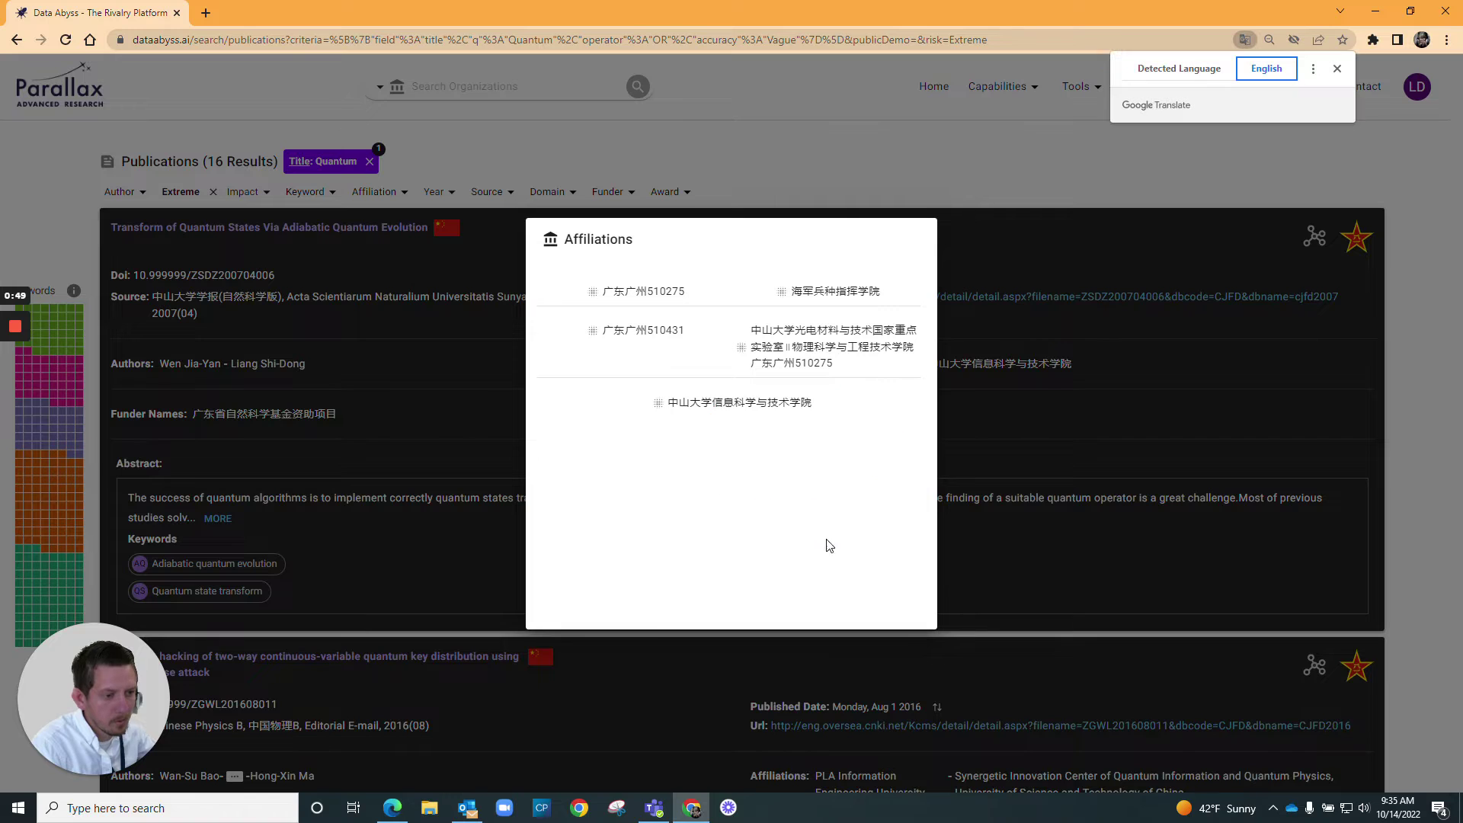
pyautogui.click(1170, 72)
pyautogui.click(1252, 75)
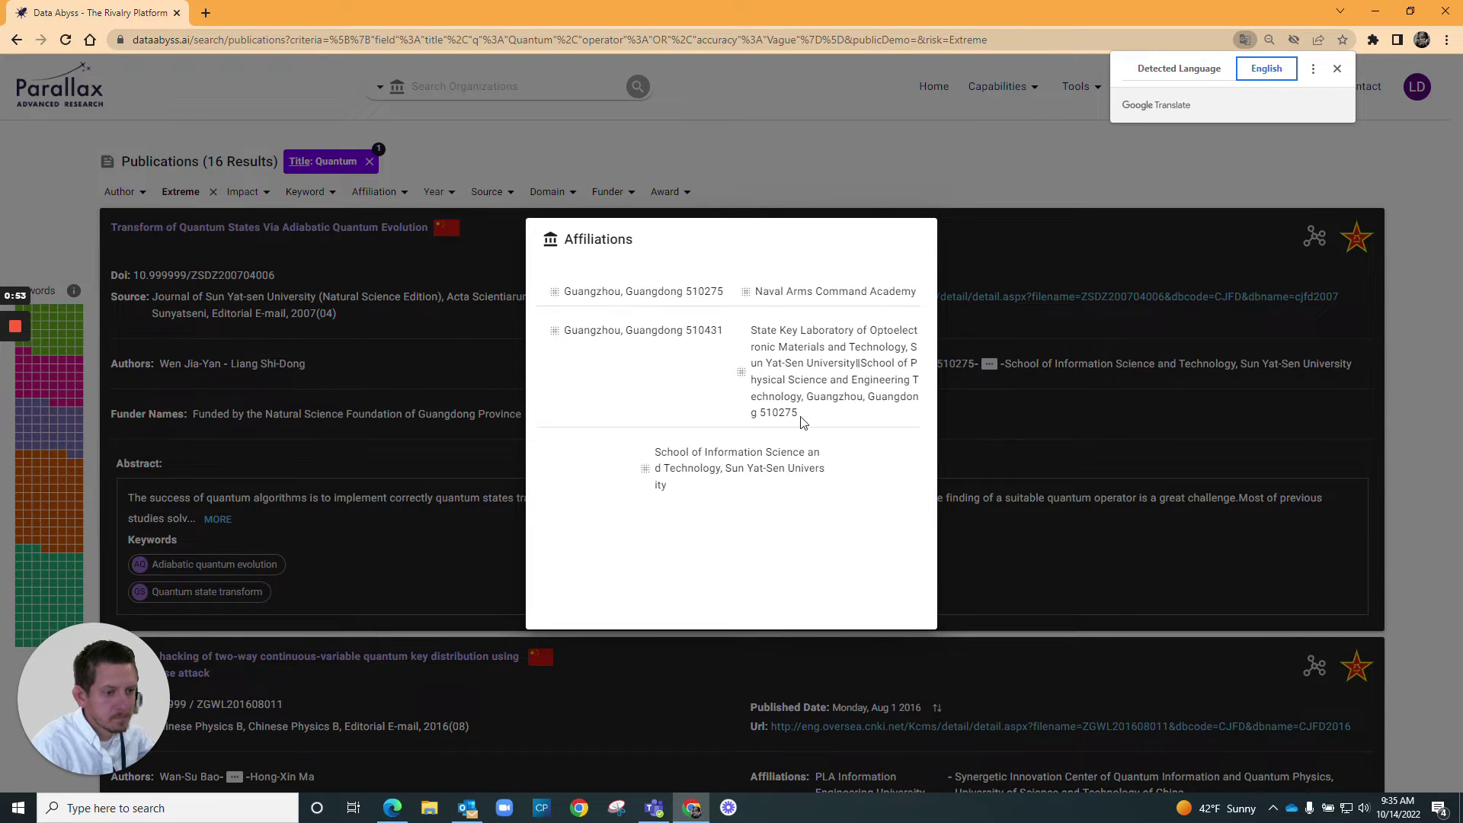
pyautogui.click(886, 171)
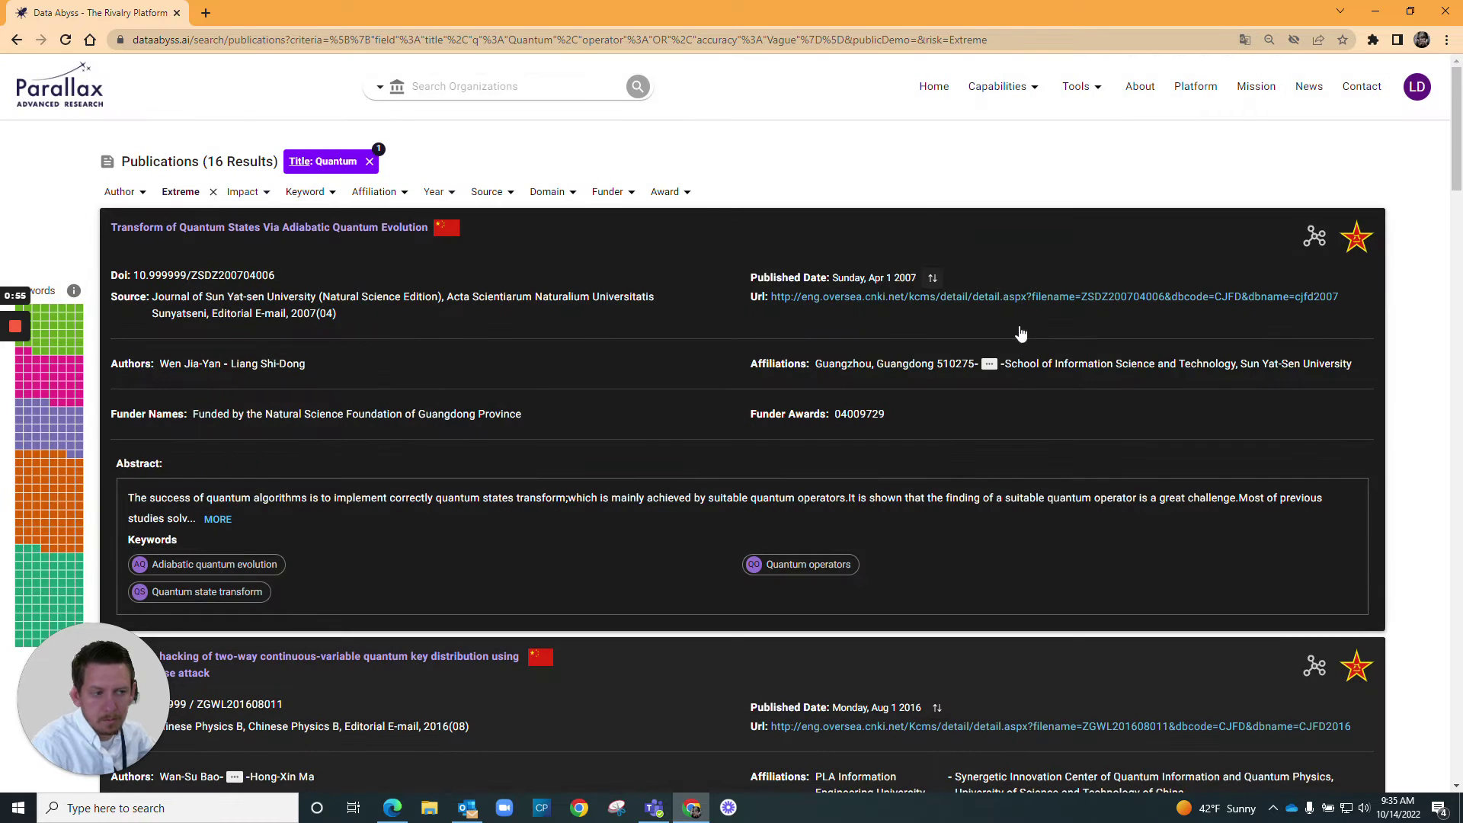
# Sort the publications by date in descending order and restrict them to the keyword "Unmanned aerial vehicle".
pyautogui.click(933, 278)
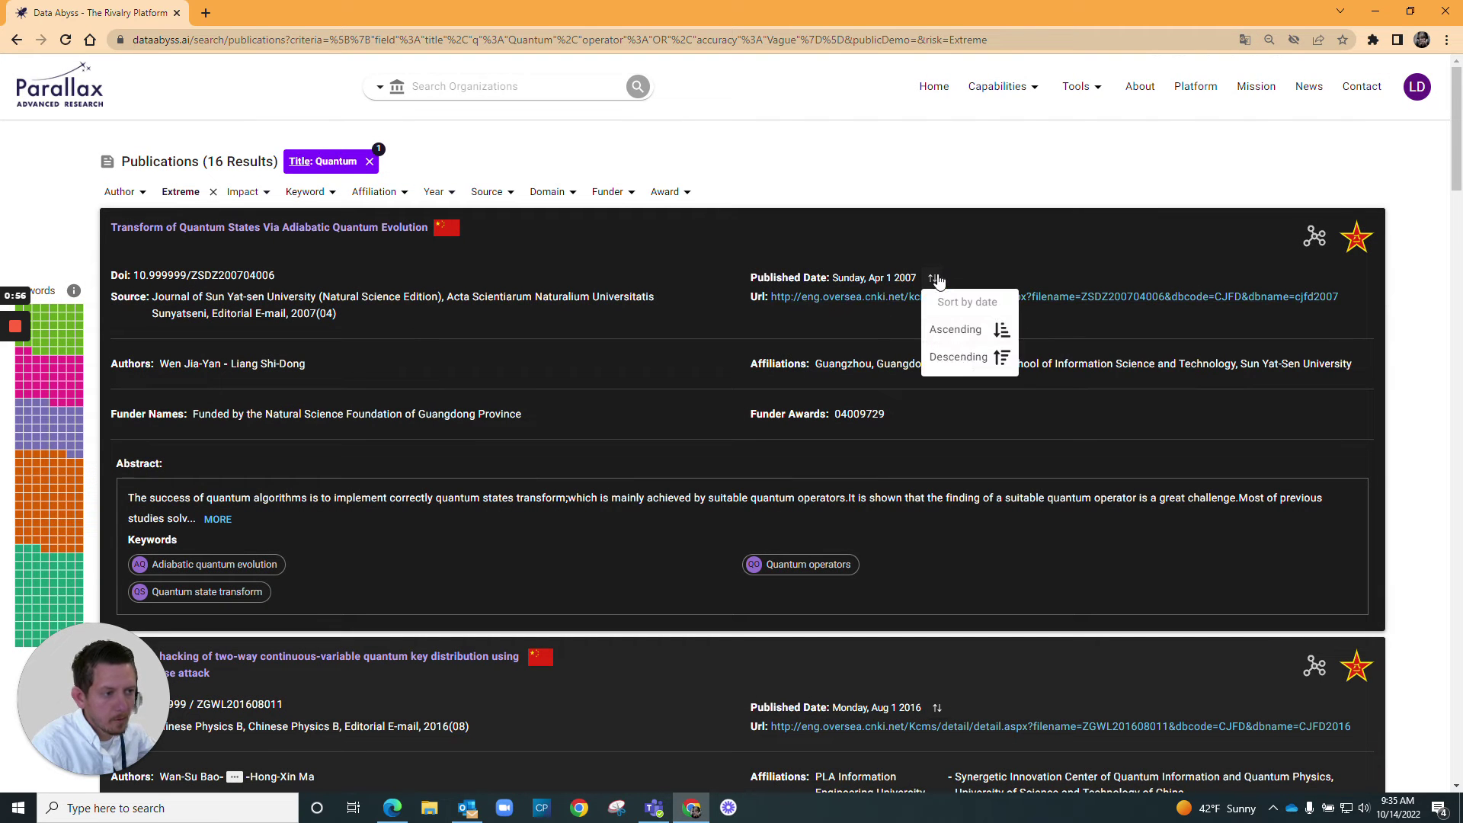
pyautogui.click(958, 358)
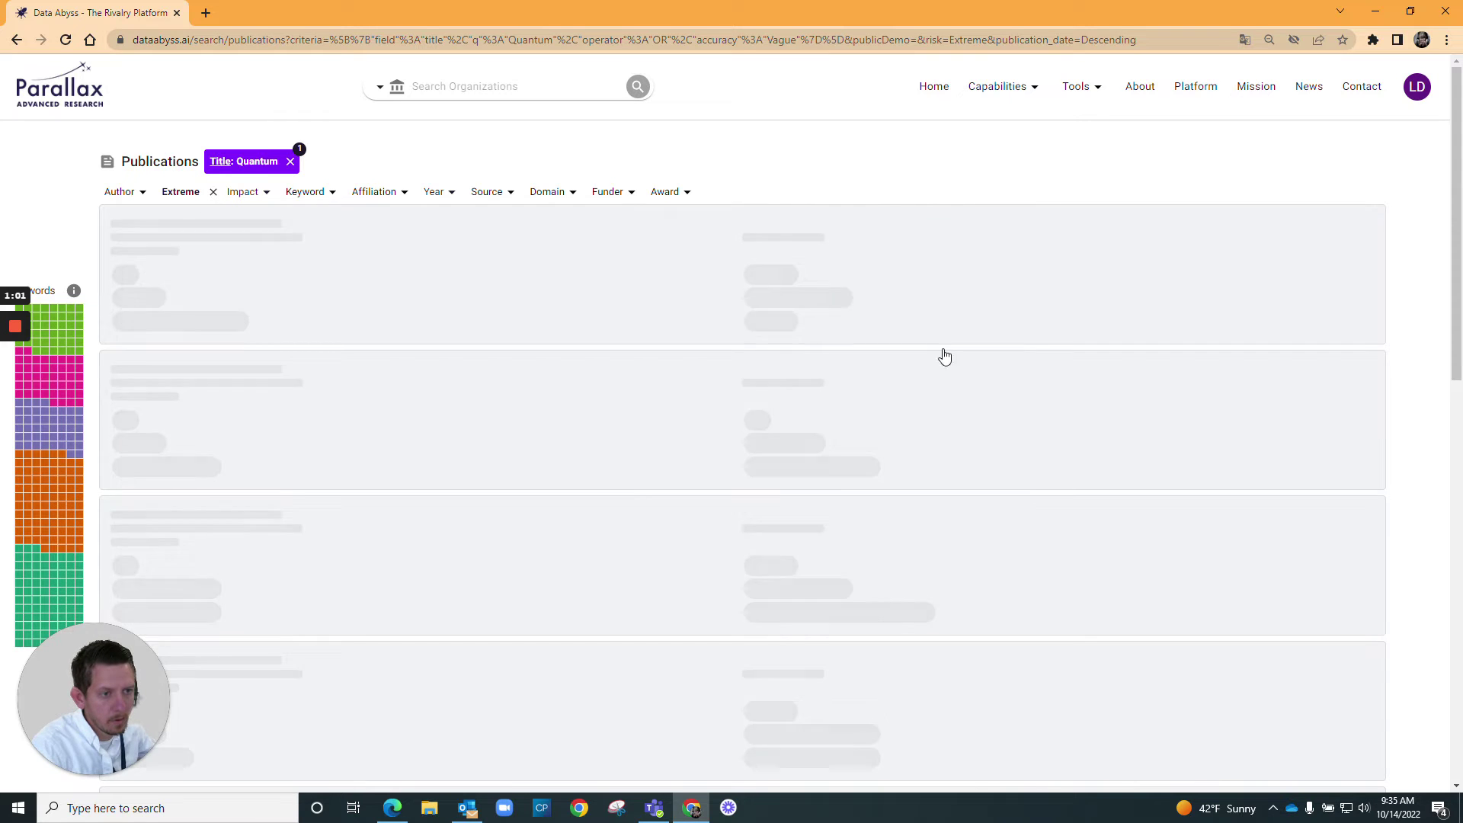
pyautogui.scroll(-9, 935, 250)
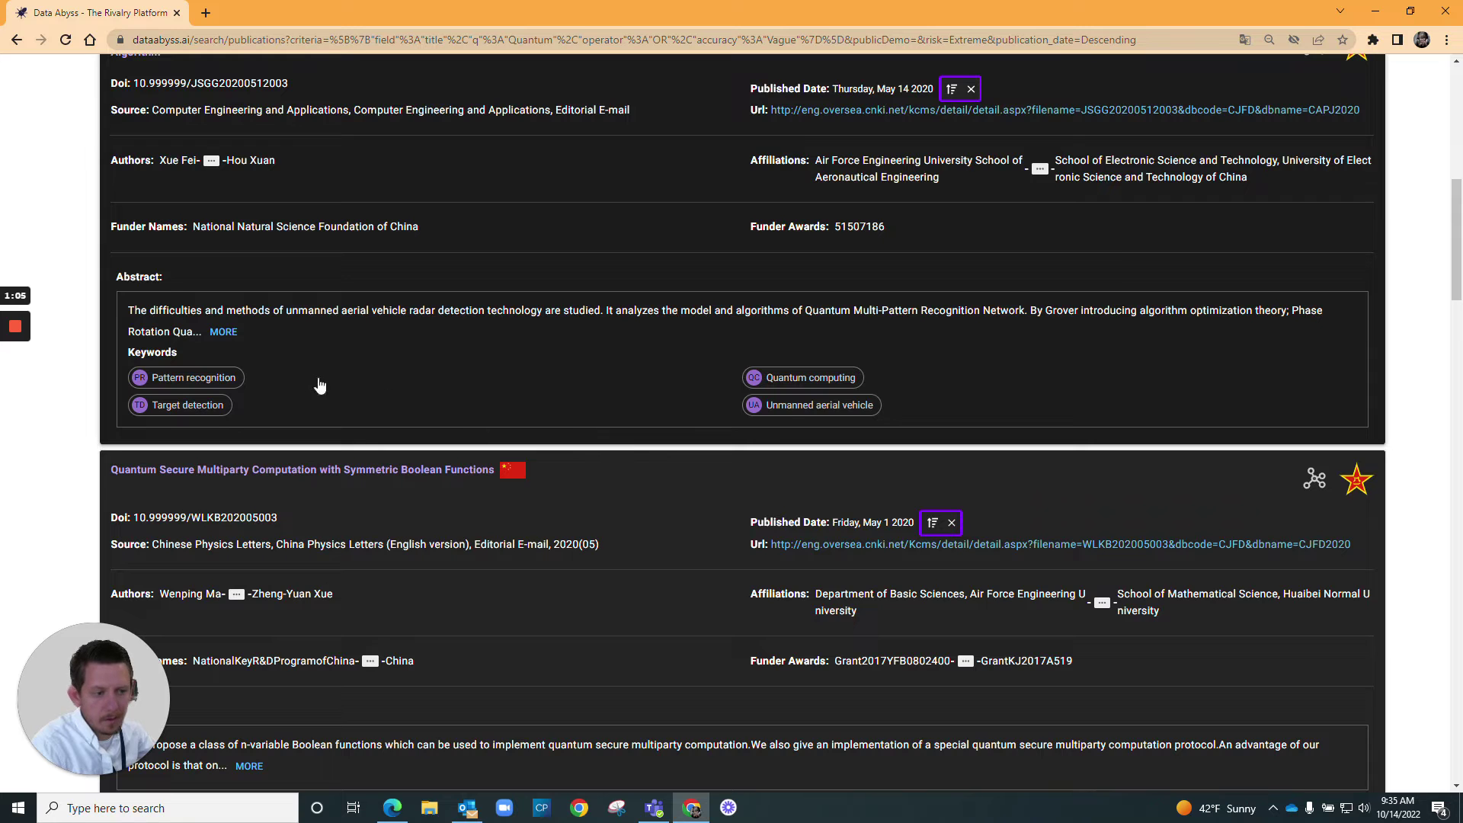
pyautogui.click(790, 406)
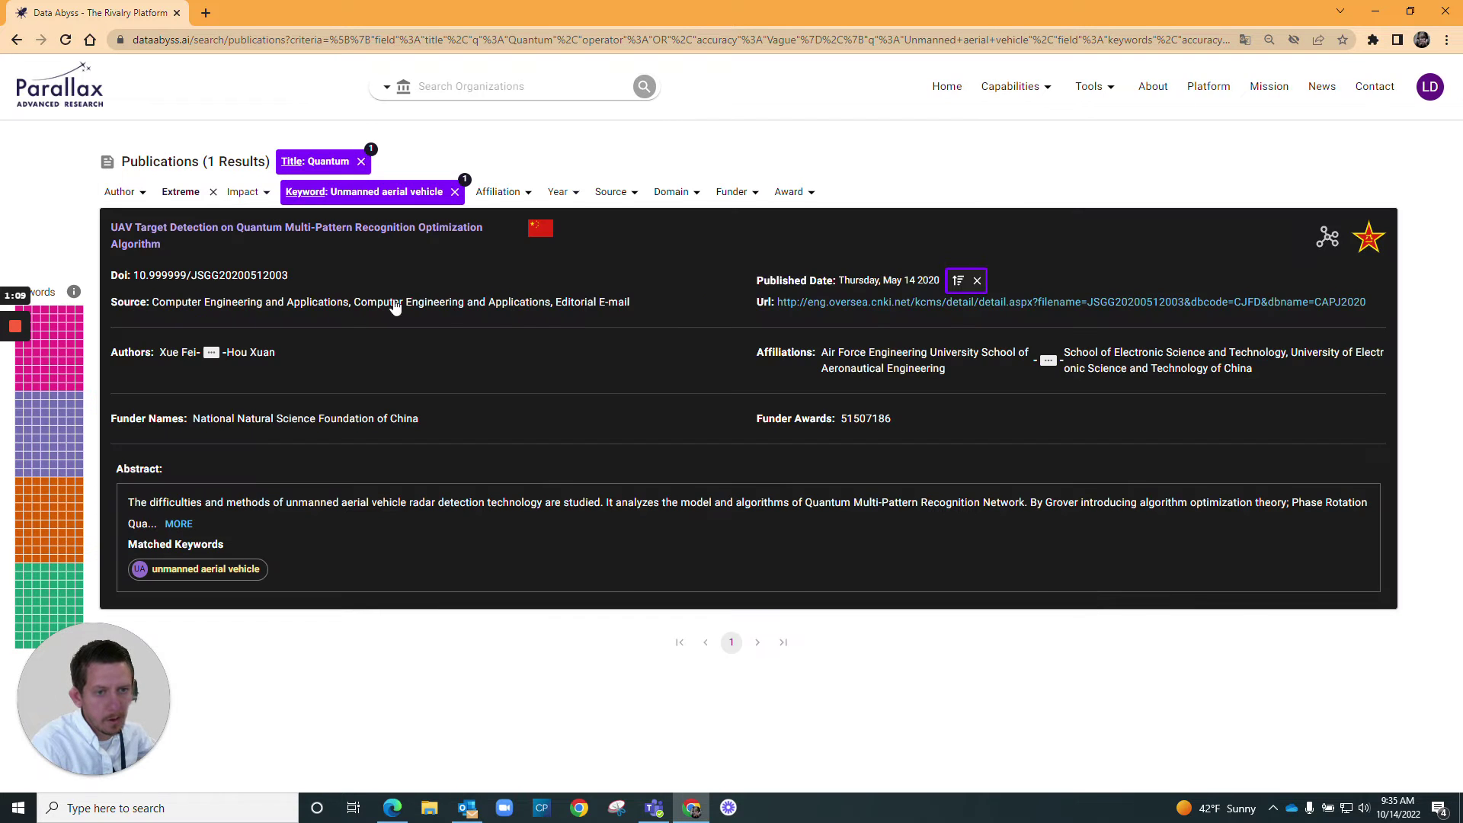
# Switch the risk filter to Very High, then remove it to include every risk level.
pyautogui.click(194, 199)
pyautogui.click(181, 255)
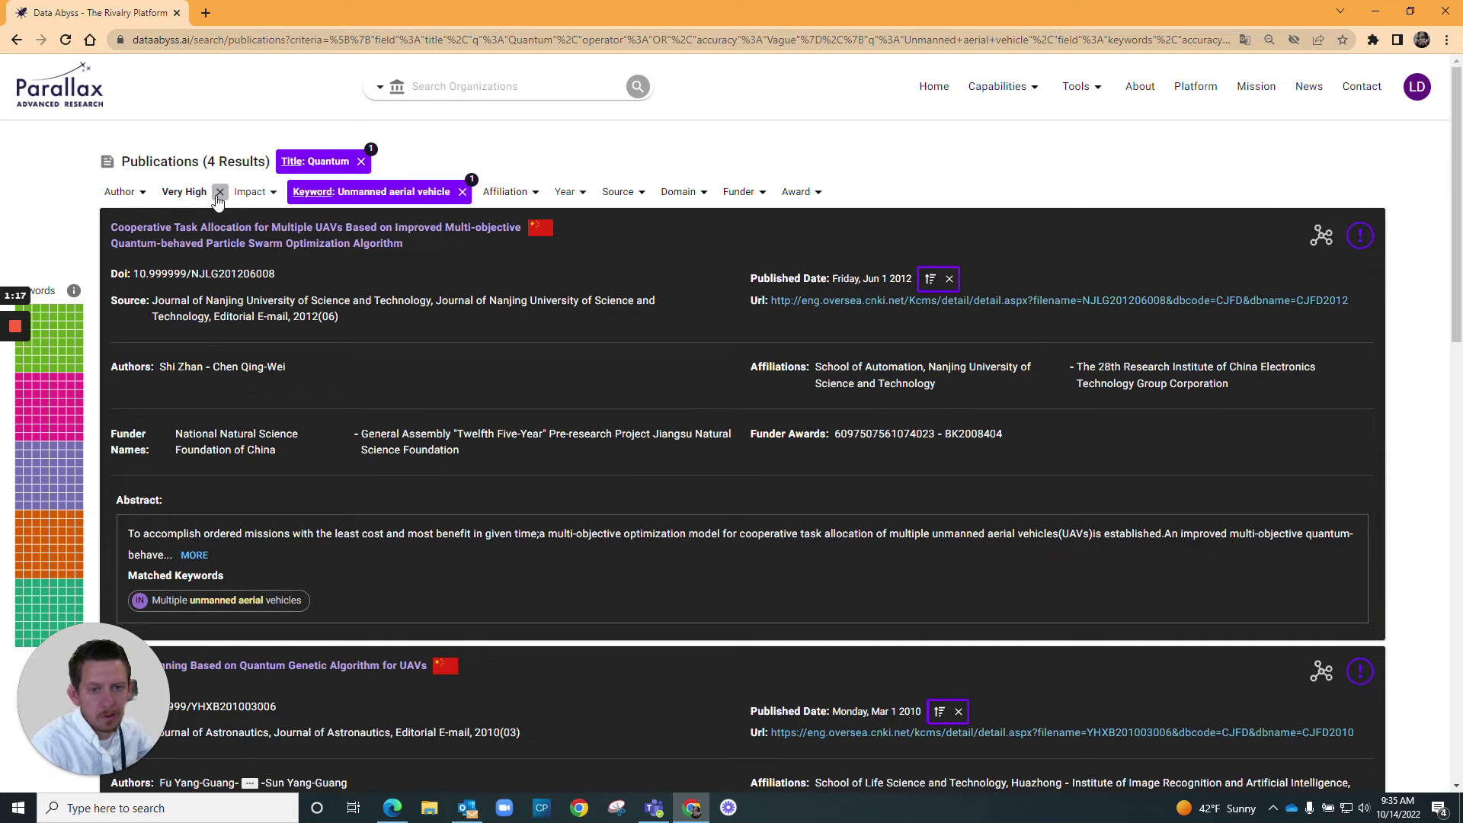
pyautogui.click(219, 192)
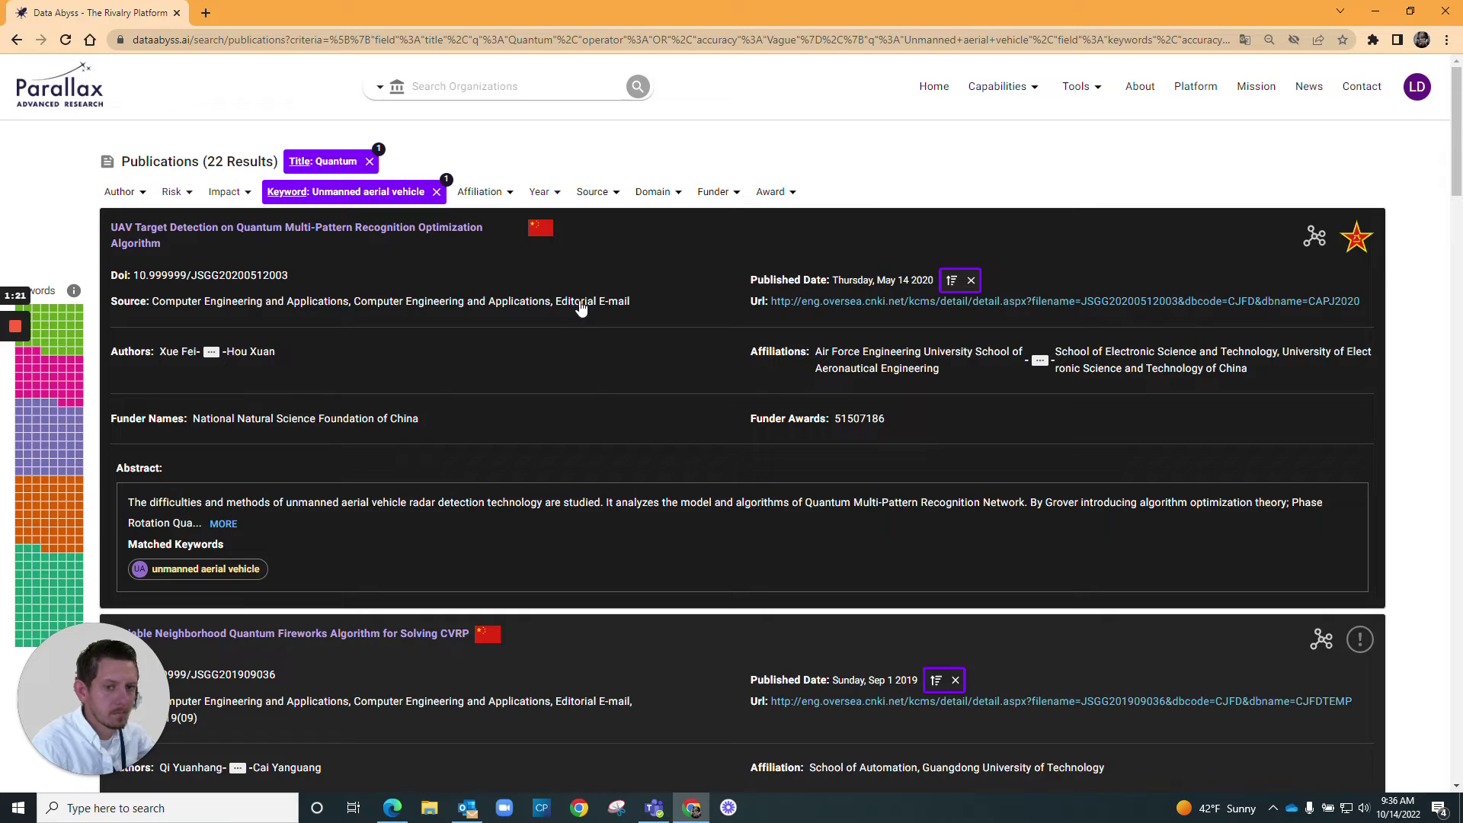
# Examine the titles, abstracts and matched keywords of the publications filtered by title and keyword.
pyautogui.scroll(-6, 1238, 359)
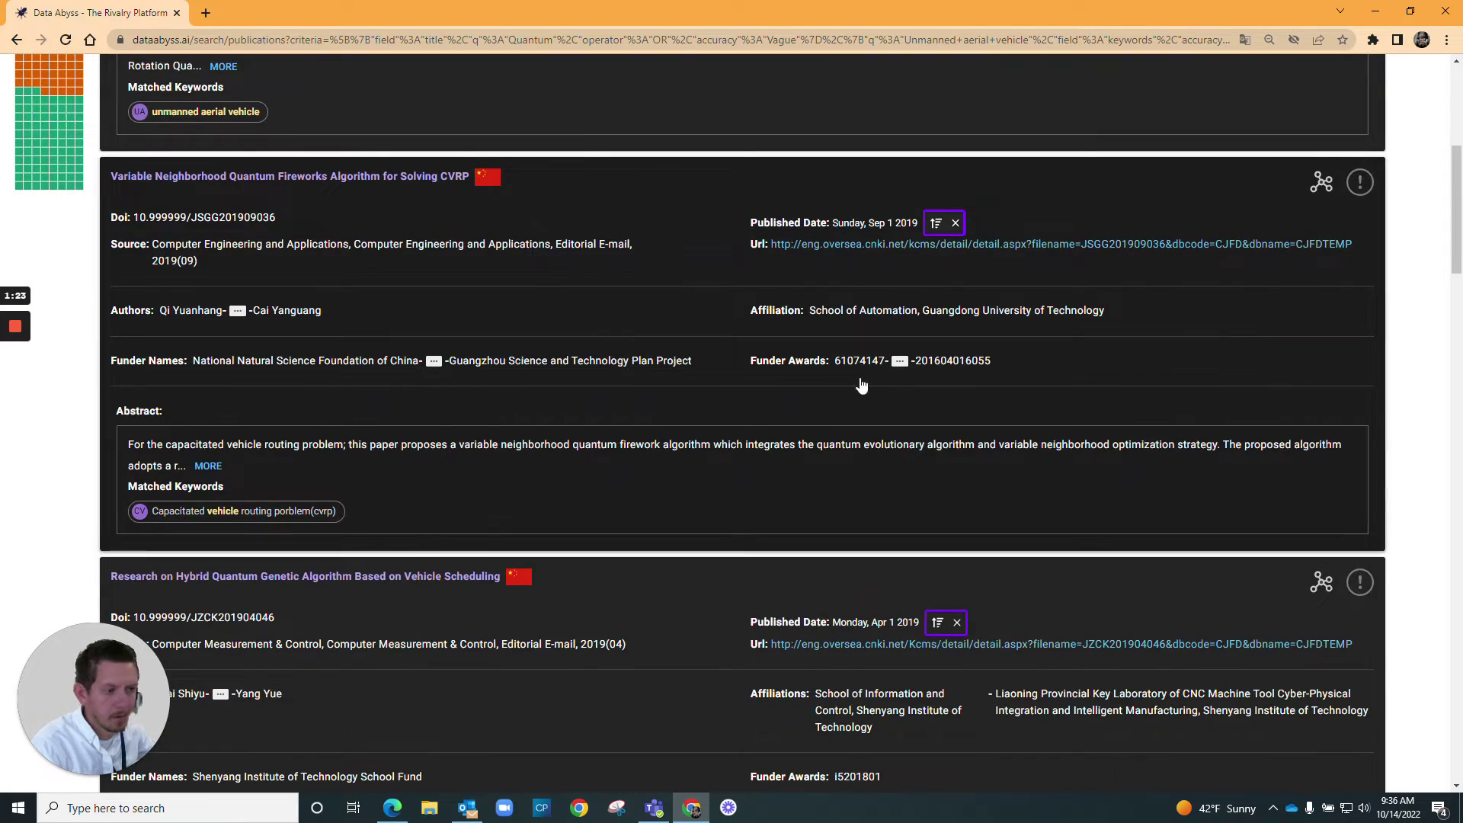
pyautogui.scroll(-2, 800, 377)
pyautogui.scroll(-3, 386, 366)
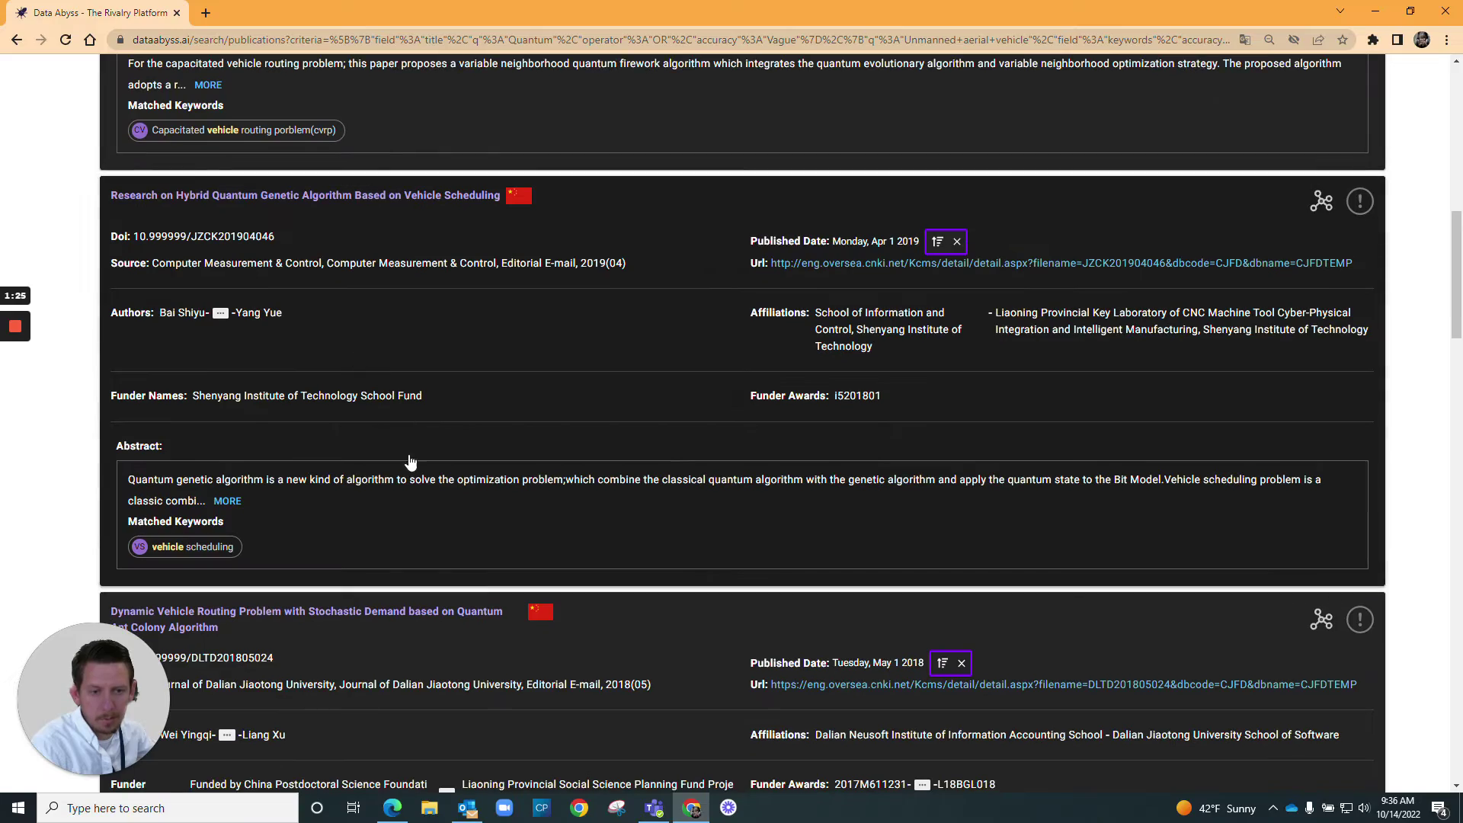
pyautogui.scroll(11, 405, 451)
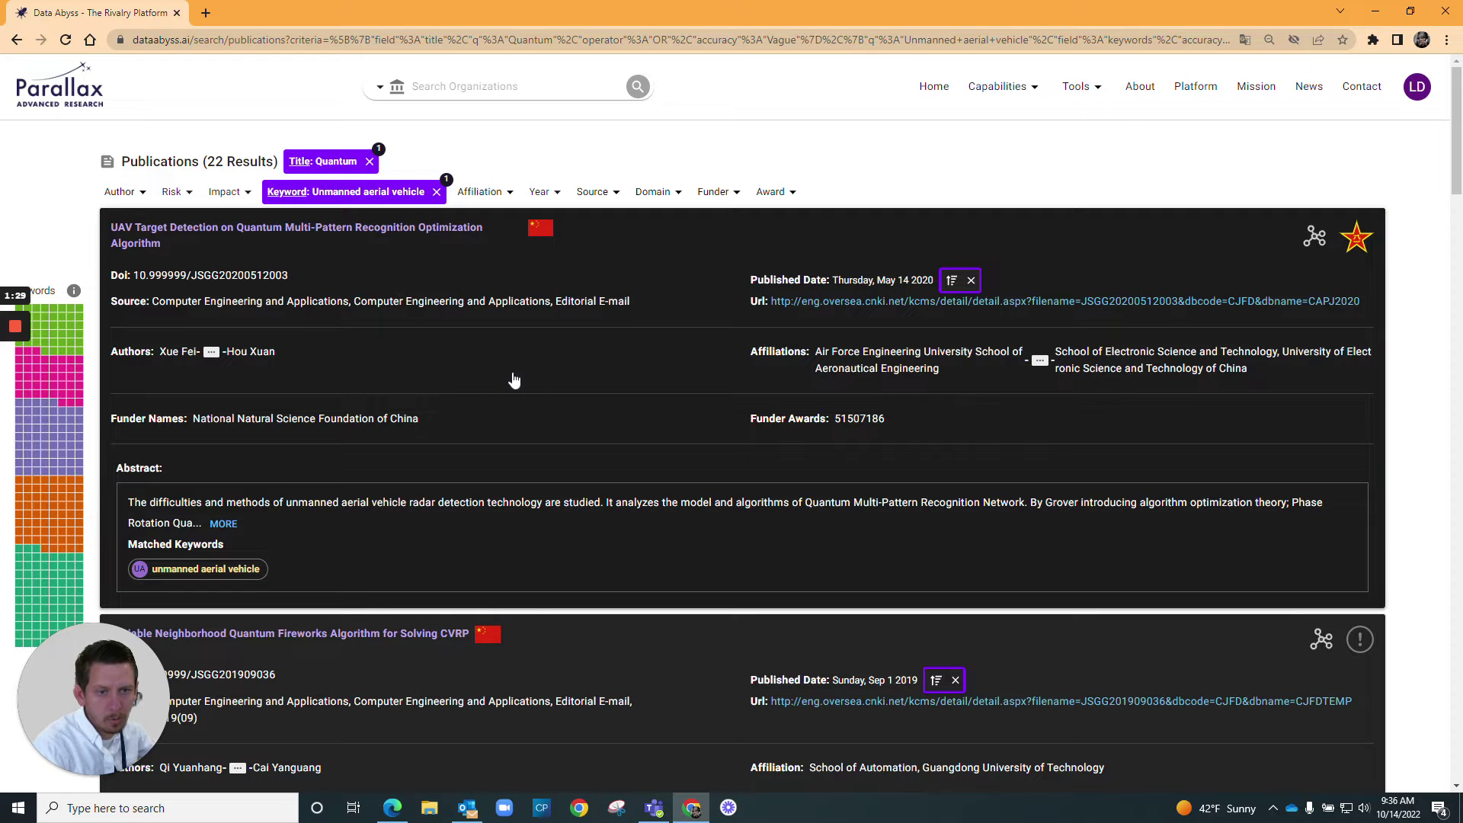
pyautogui.scroll(-4, 487, 378)
pyautogui.scroll(2, 488, 372)
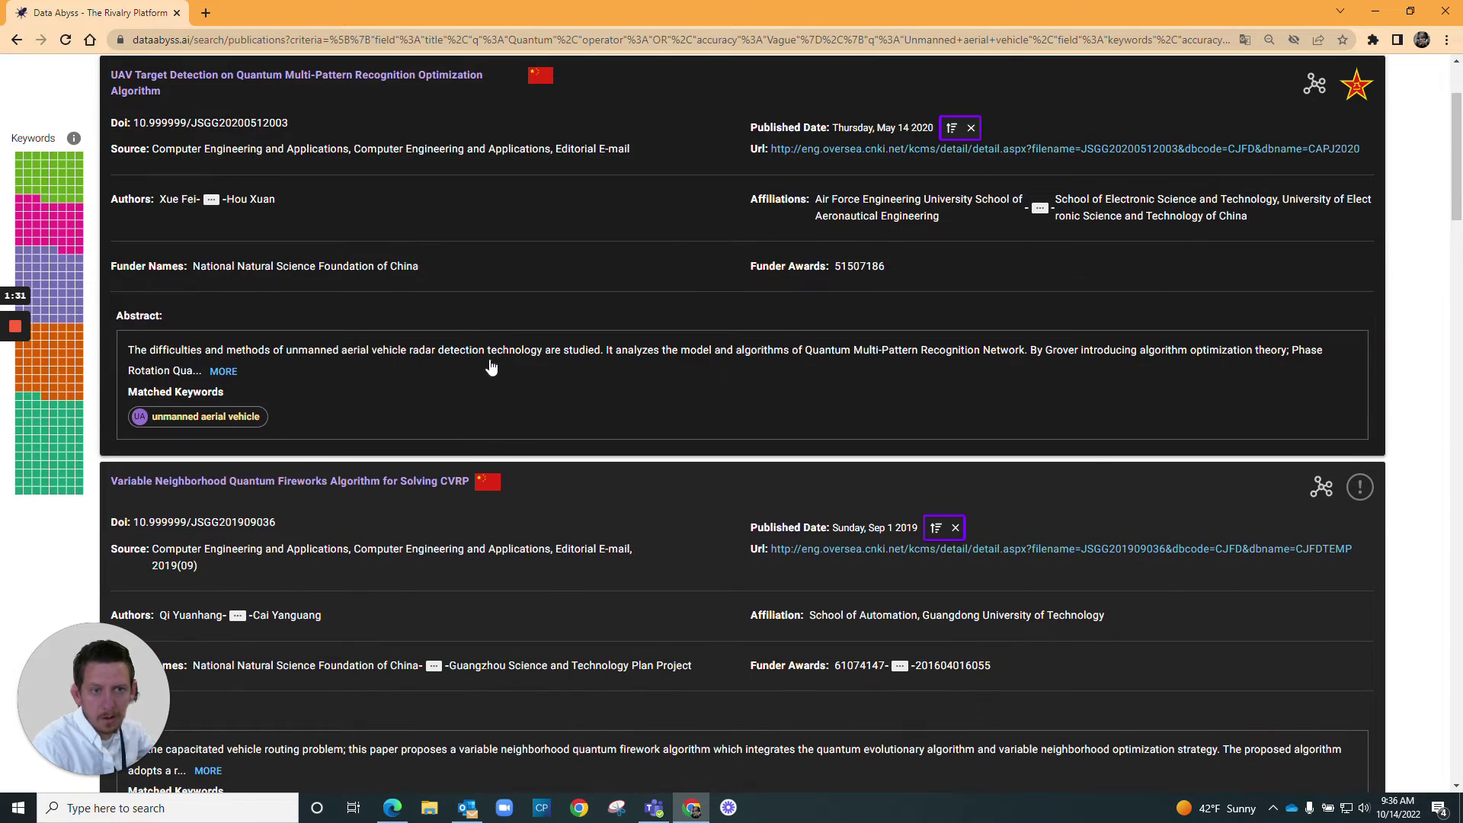
pyautogui.scroll(-2, 357, 214)
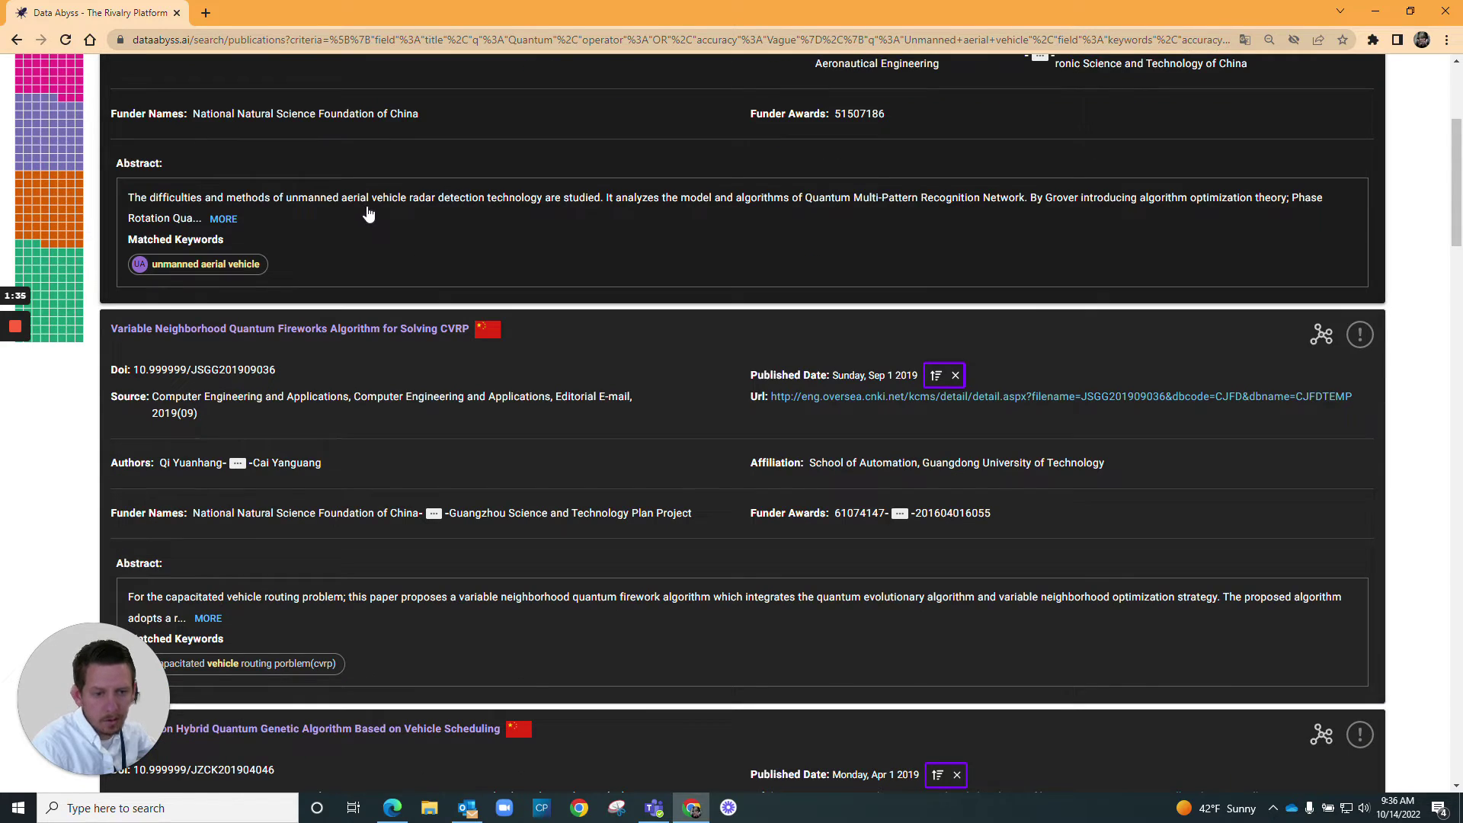
pyautogui.scroll(-6, 371, 218)
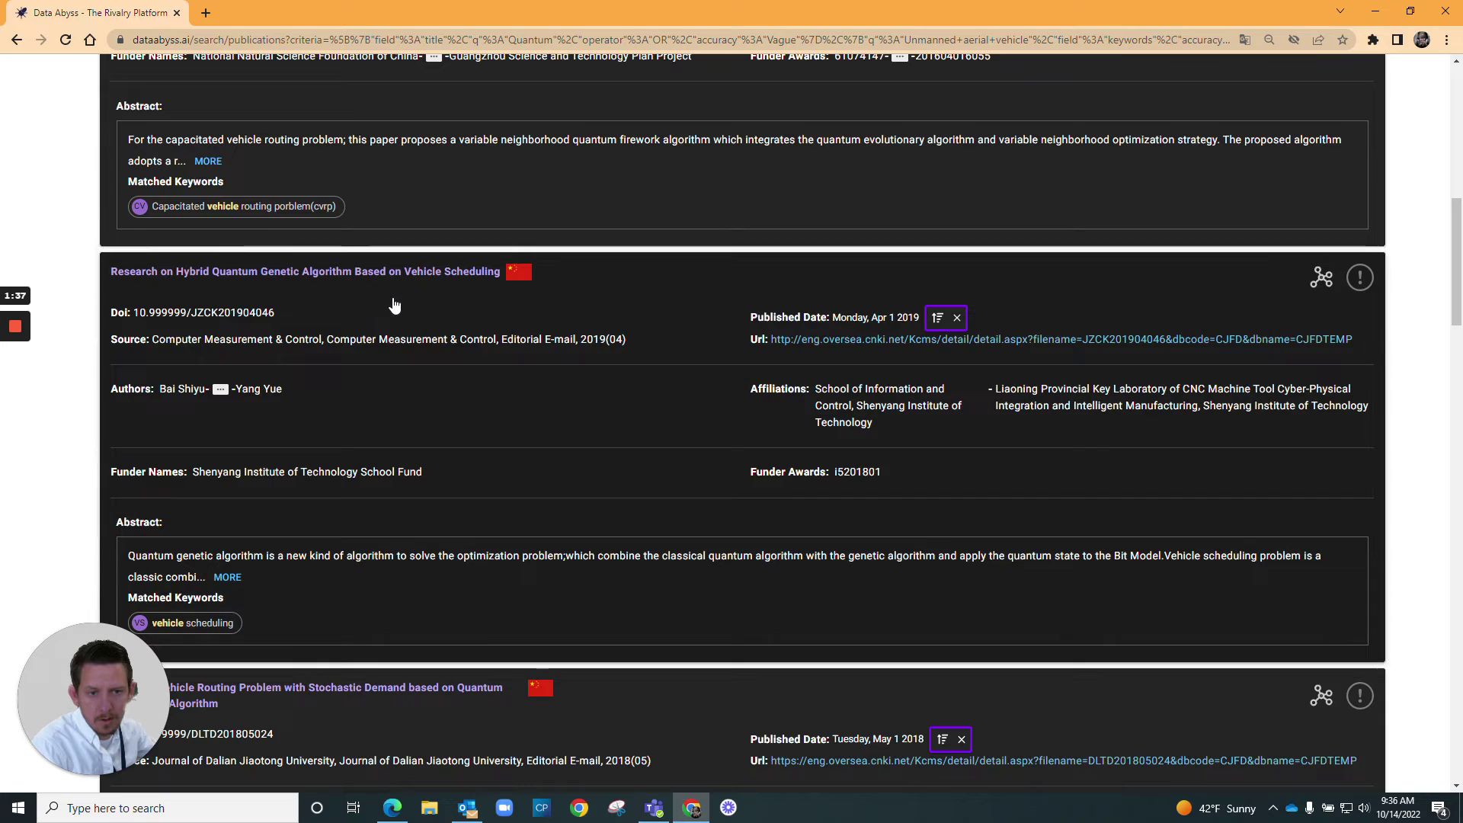
pyautogui.scroll(-3, 394, 303)
pyautogui.scroll(-2, 396, 303)
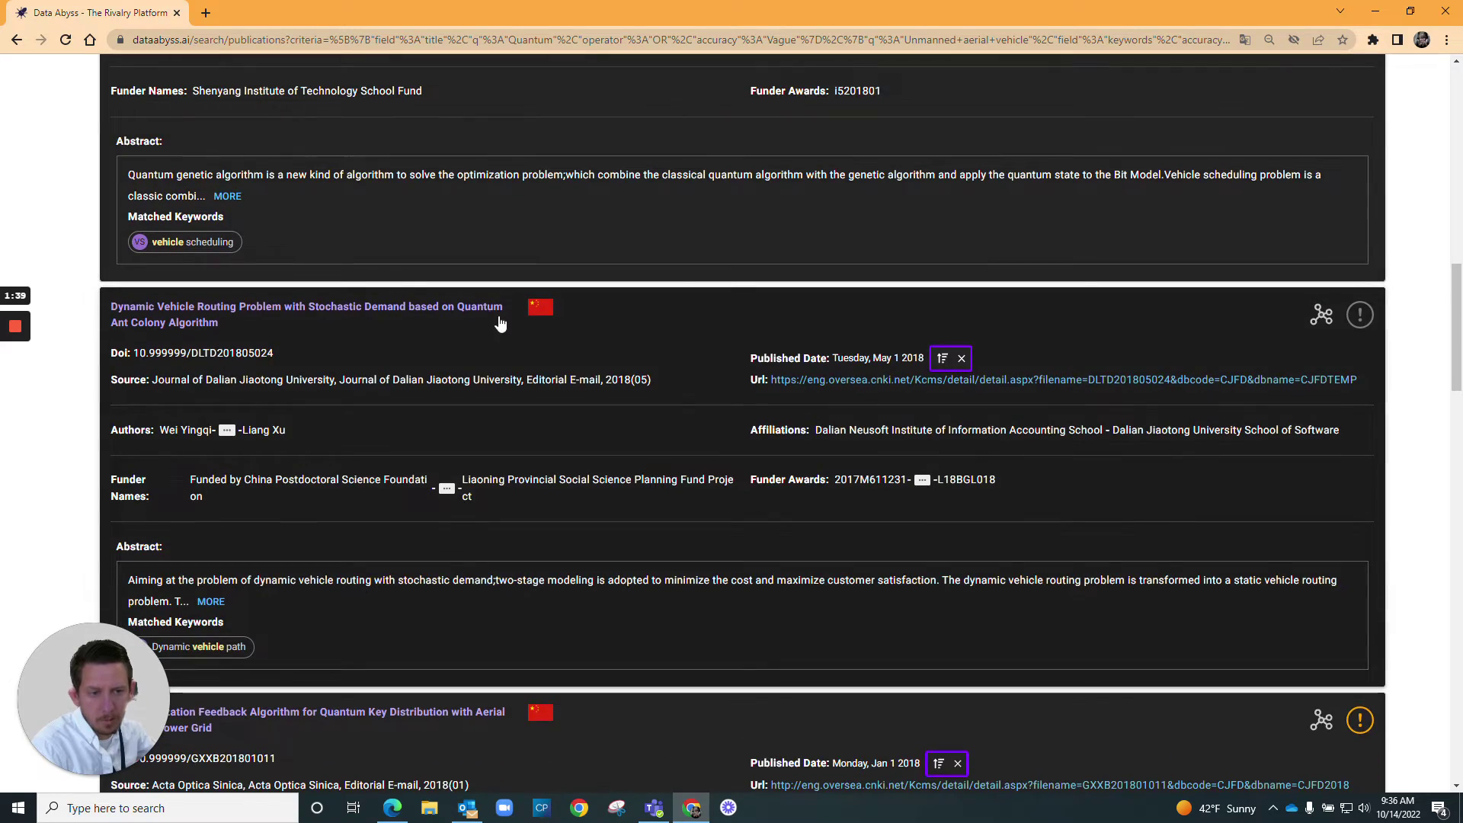
pyautogui.scroll(-6, 480, 339)
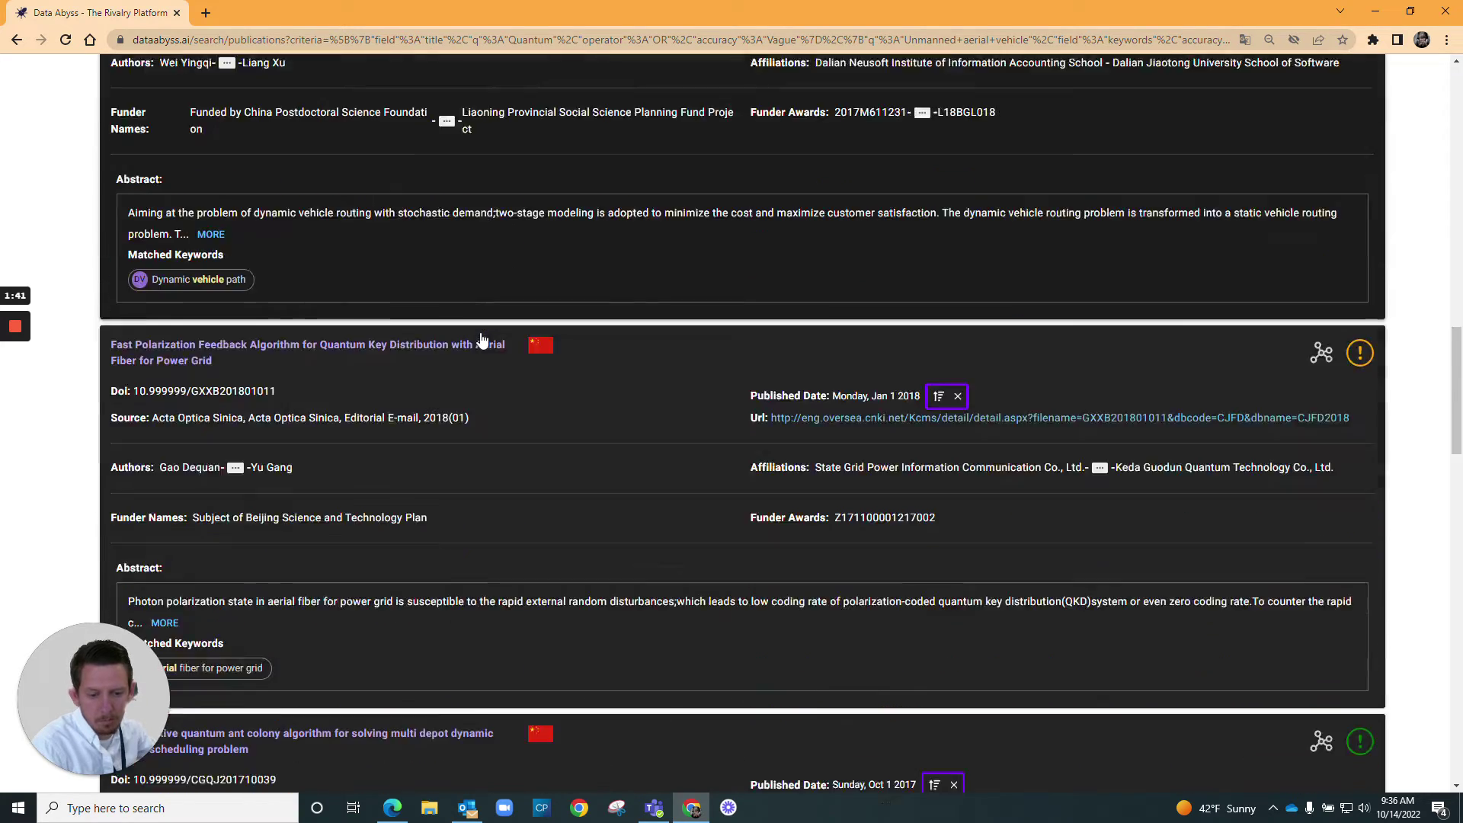
pyautogui.scroll(-4, 480, 340)
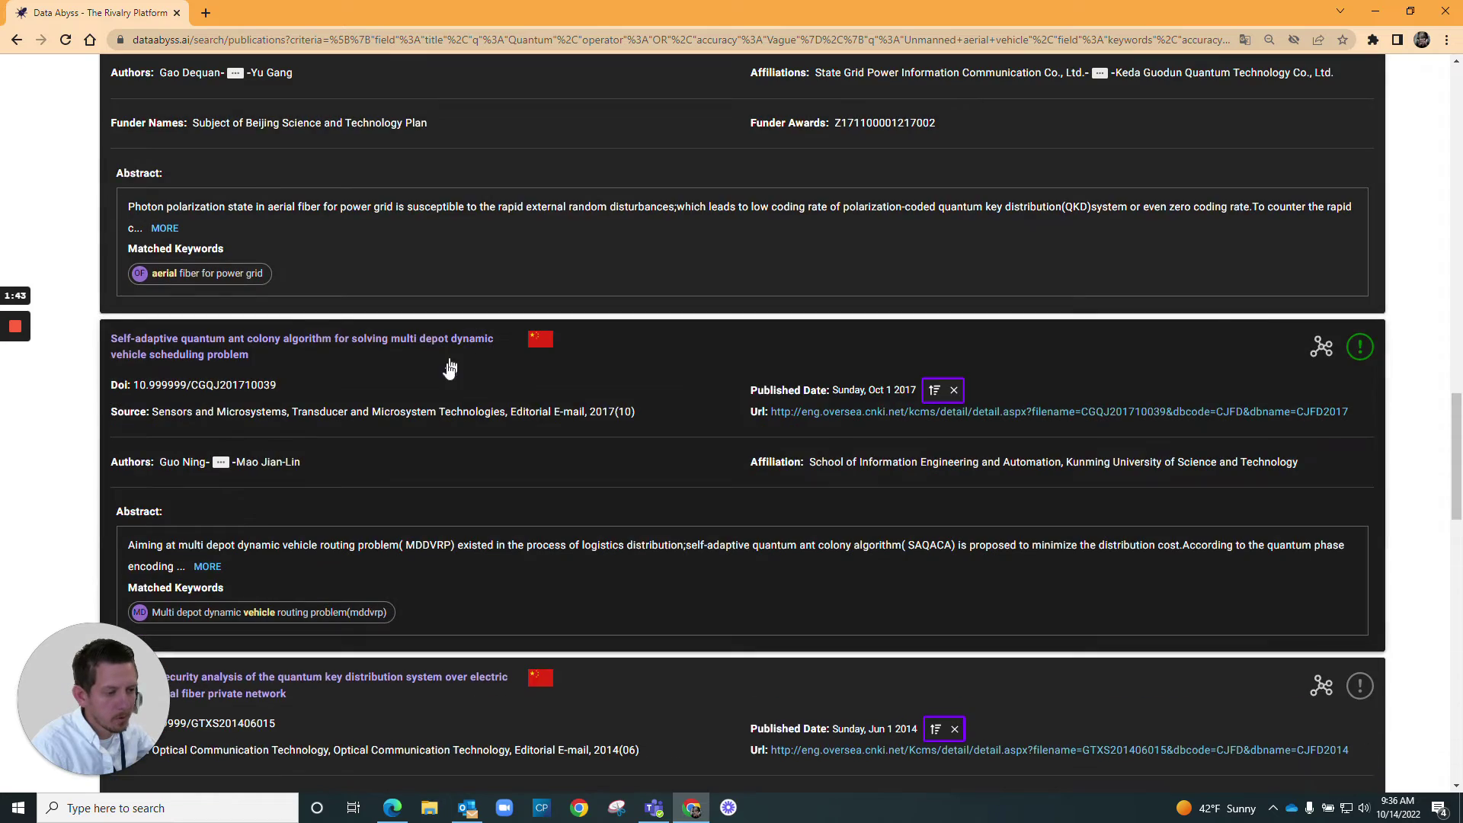
pyautogui.scroll(8, 448, 369)
pyautogui.scroll(15, 440, 397)
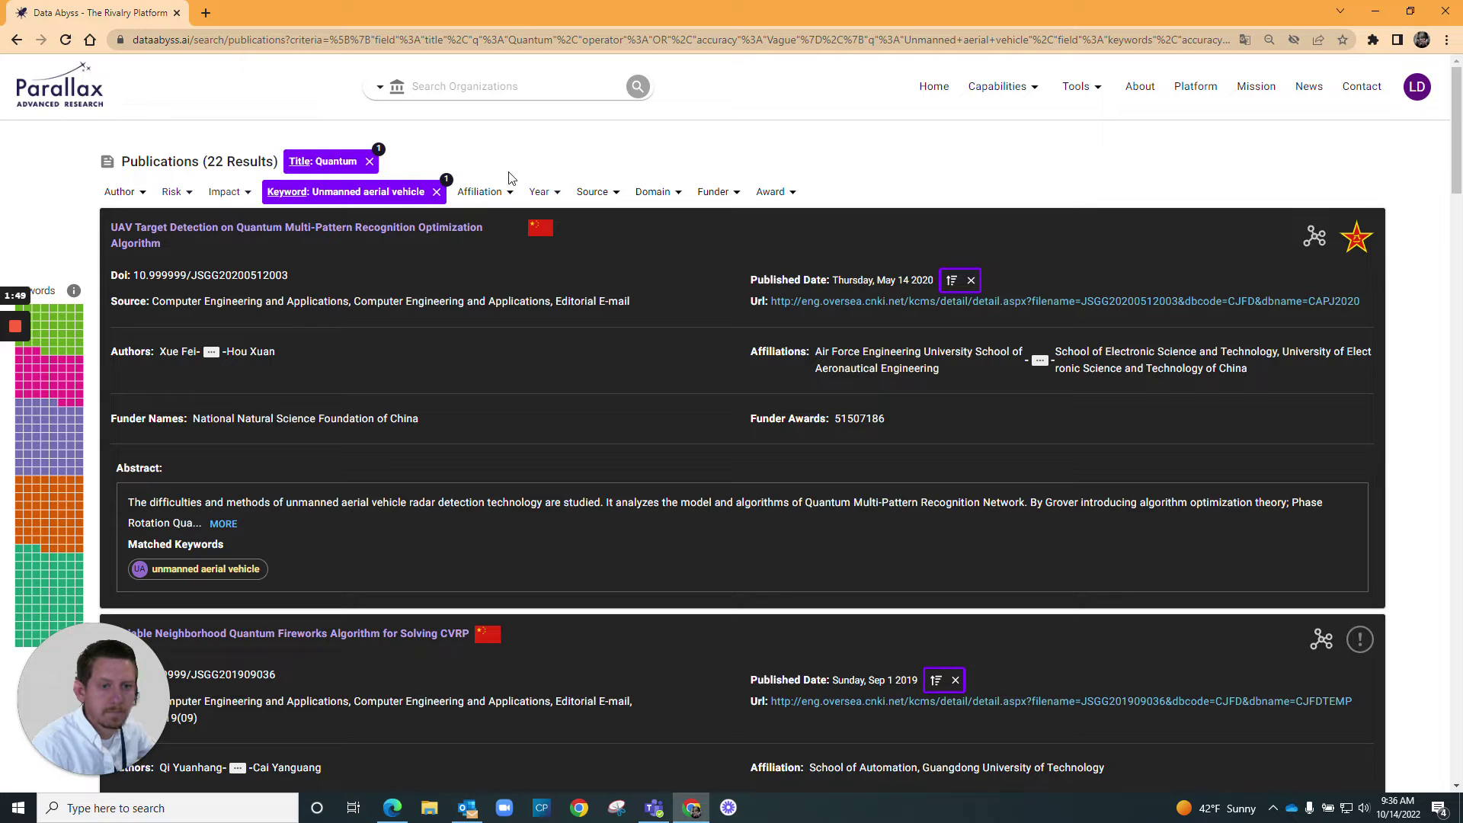
# Return to the platform's home page, switch the search type to publications and open the advanced search form.
pyautogui.click(80, 101)
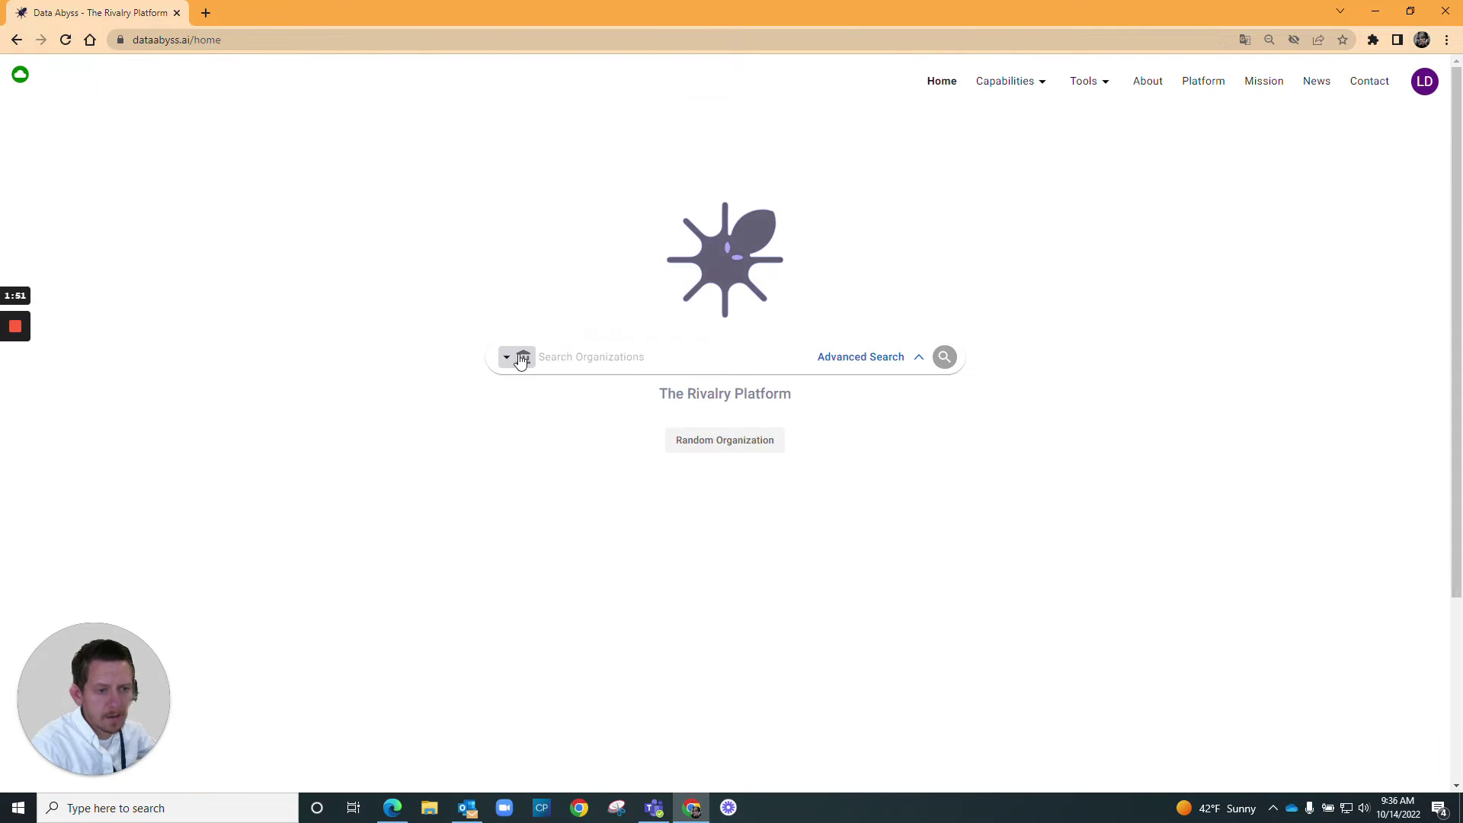
pyautogui.click(521, 360)
pyautogui.click(598, 440)
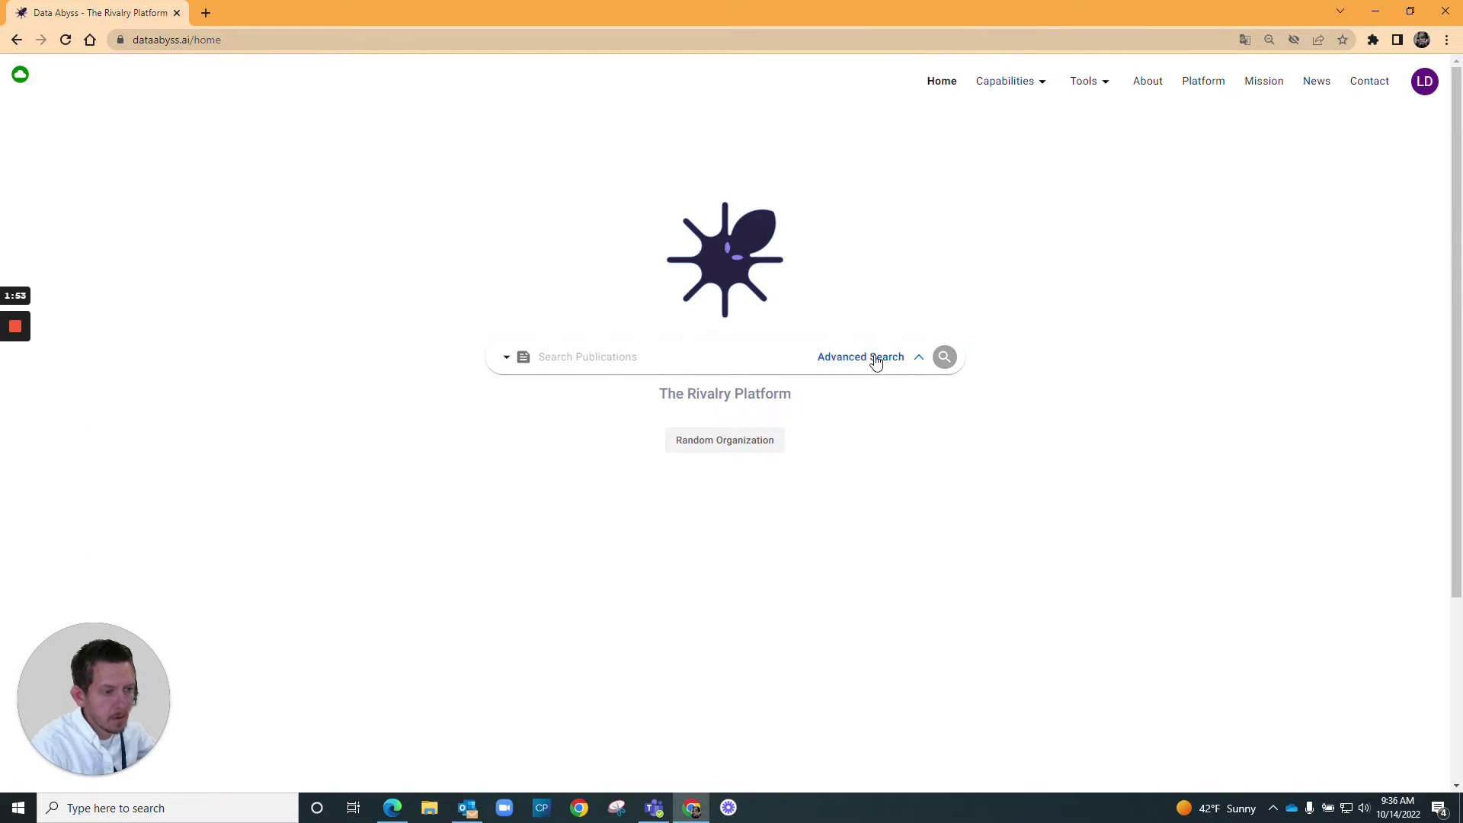
pyautogui.click(876, 361)
pyautogui.click(909, 435)
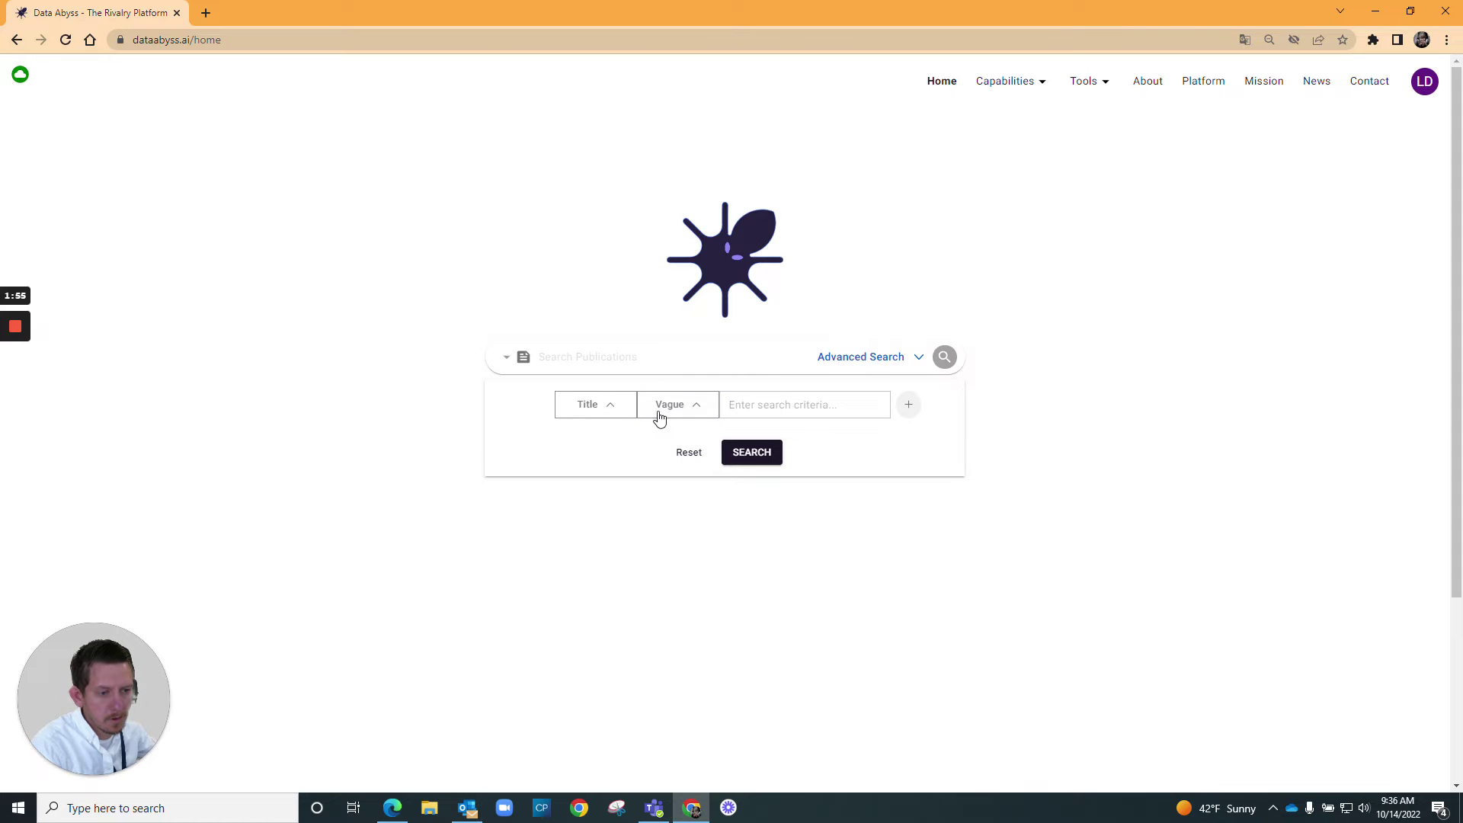
# Run an advanced publication search for the affiliation "Ohio" and sort the publications by date in descending order.
pyautogui.click(614, 405)
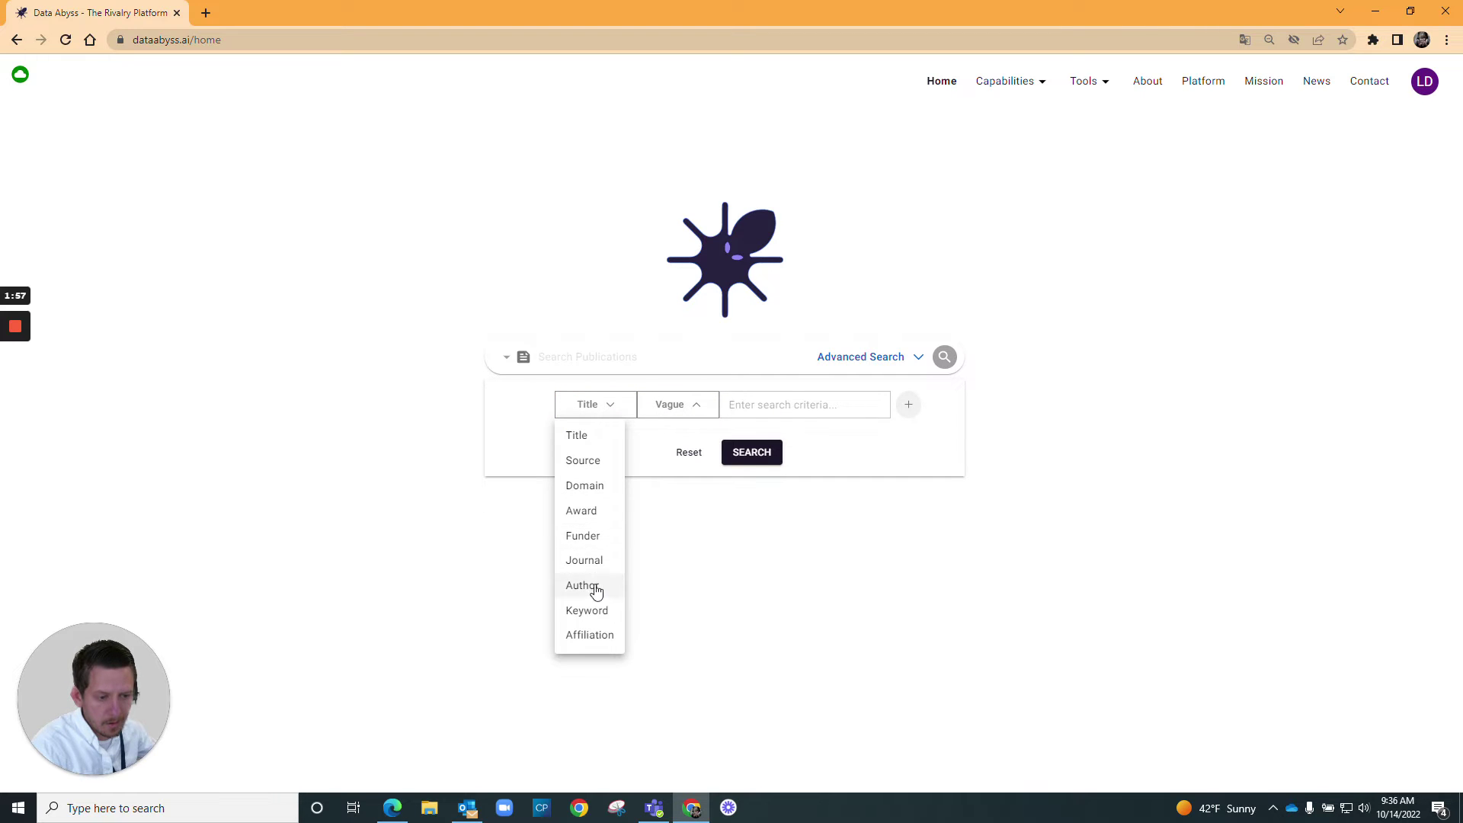
pyautogui.click(605, 637)
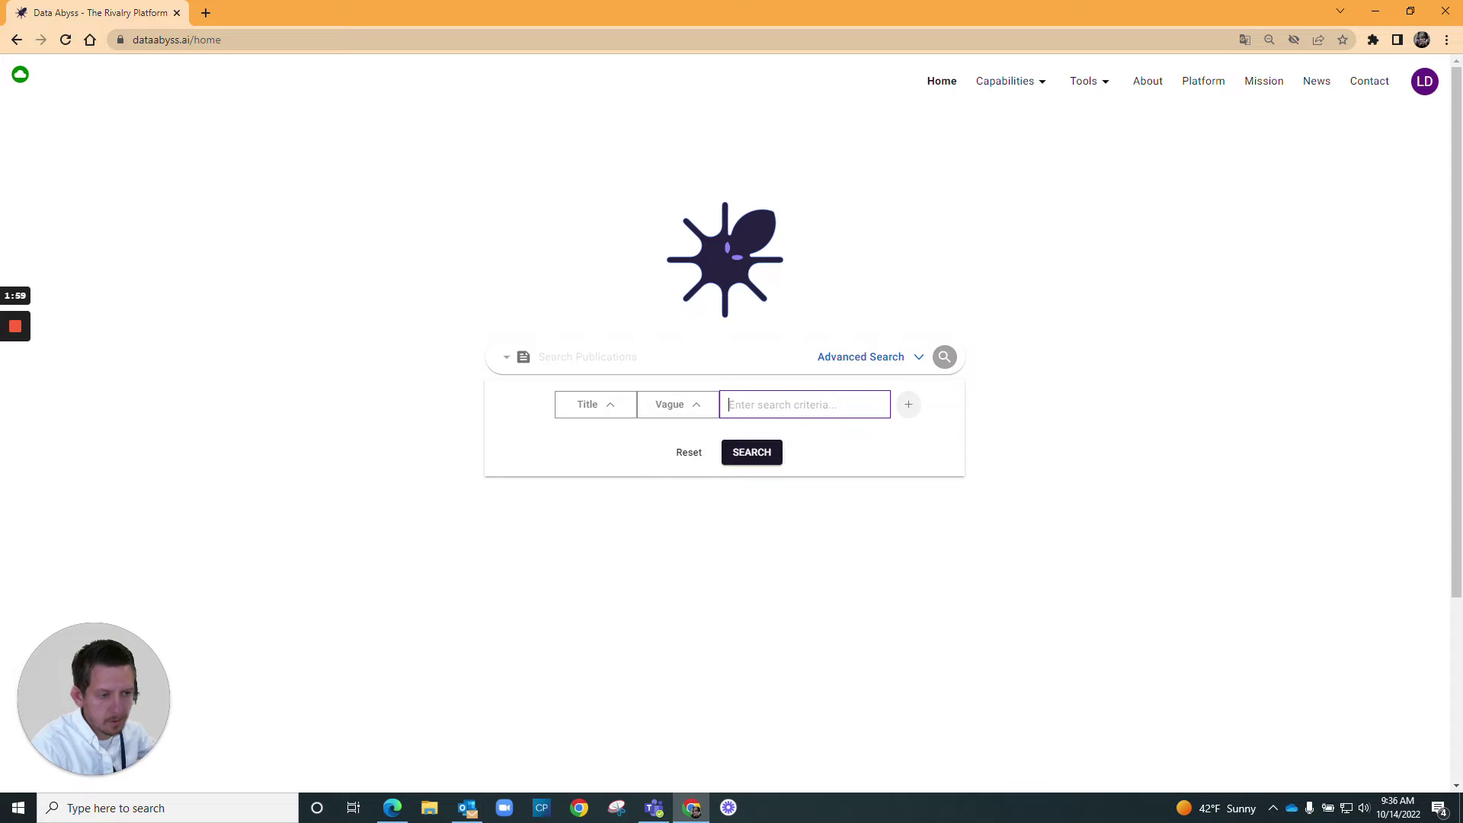
pyautogui.write('Ohio')
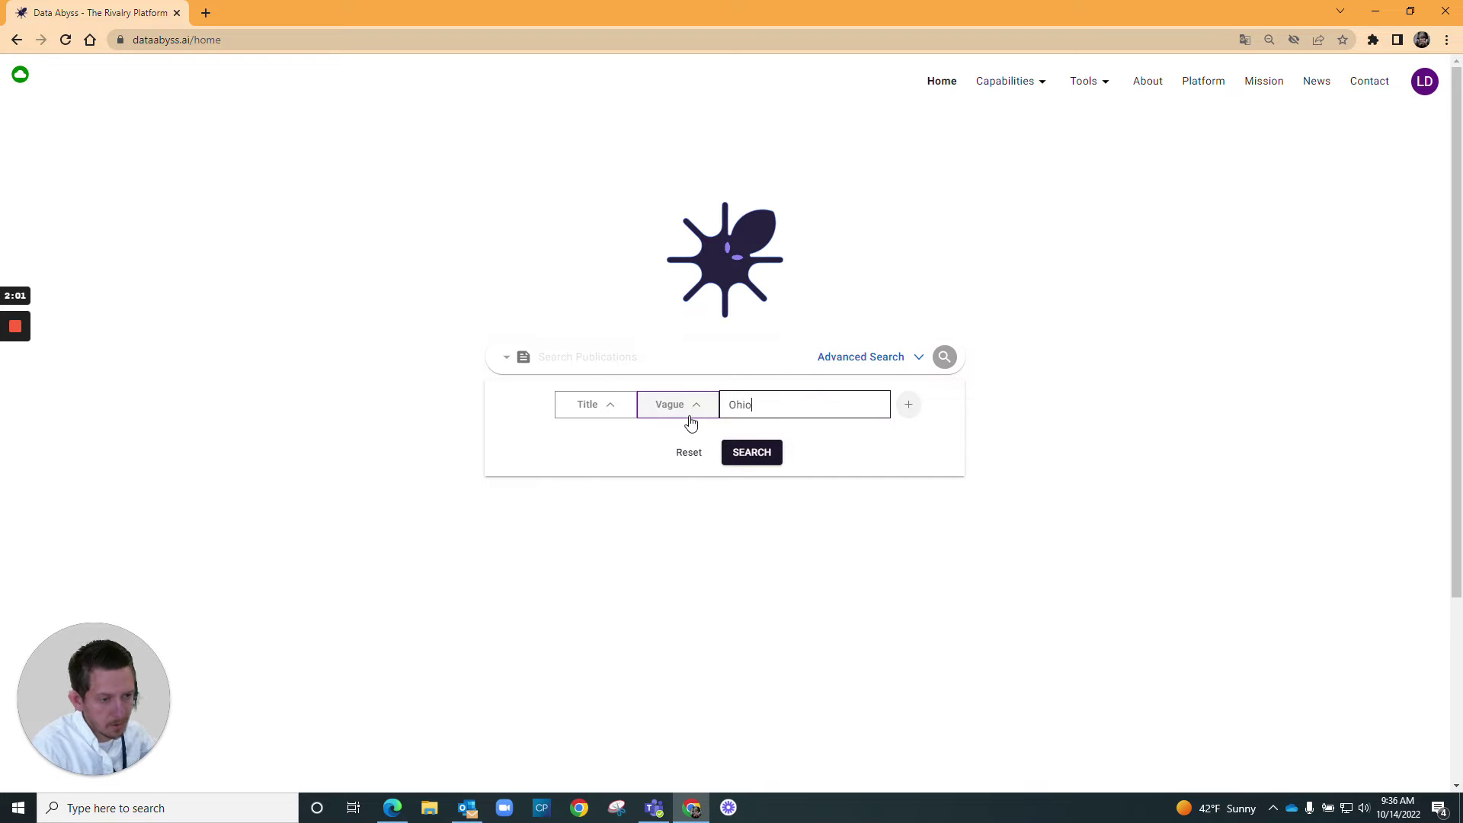
pyautogui.click(592, 404)
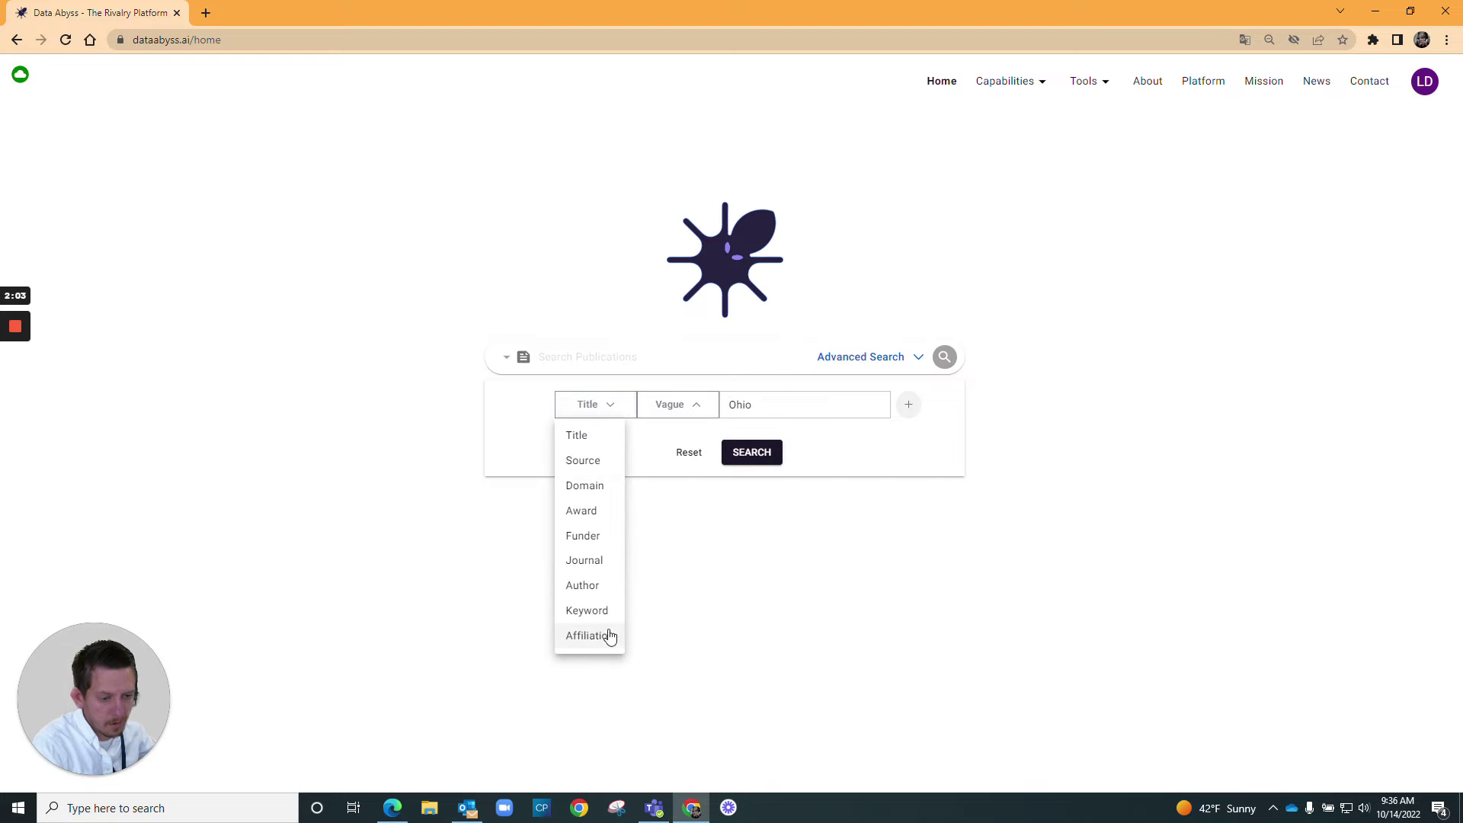
pyautogui.click(643, 578)
pyautogui.click(749, 455)
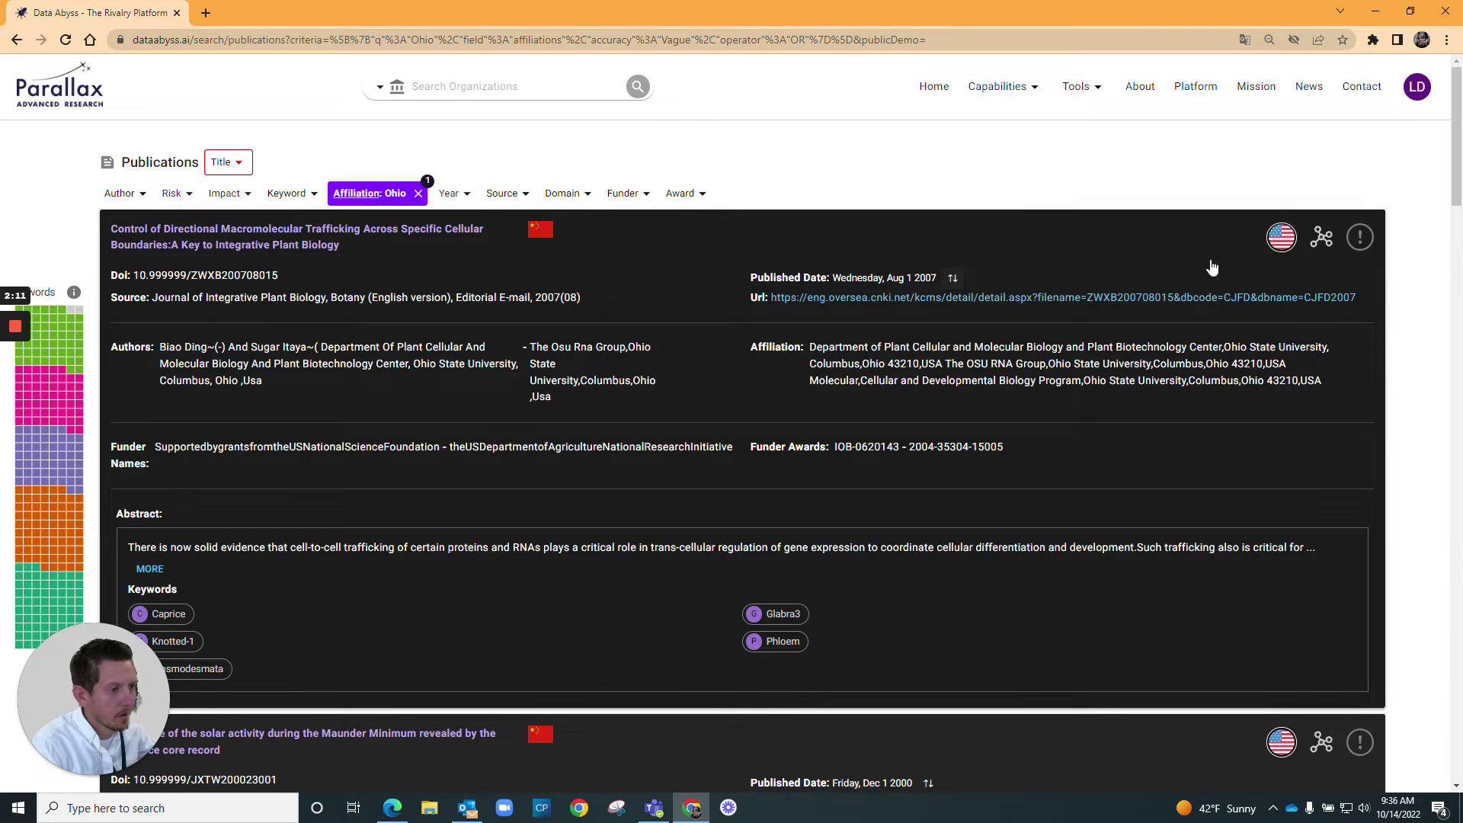
pyautogui.click(953, 278)
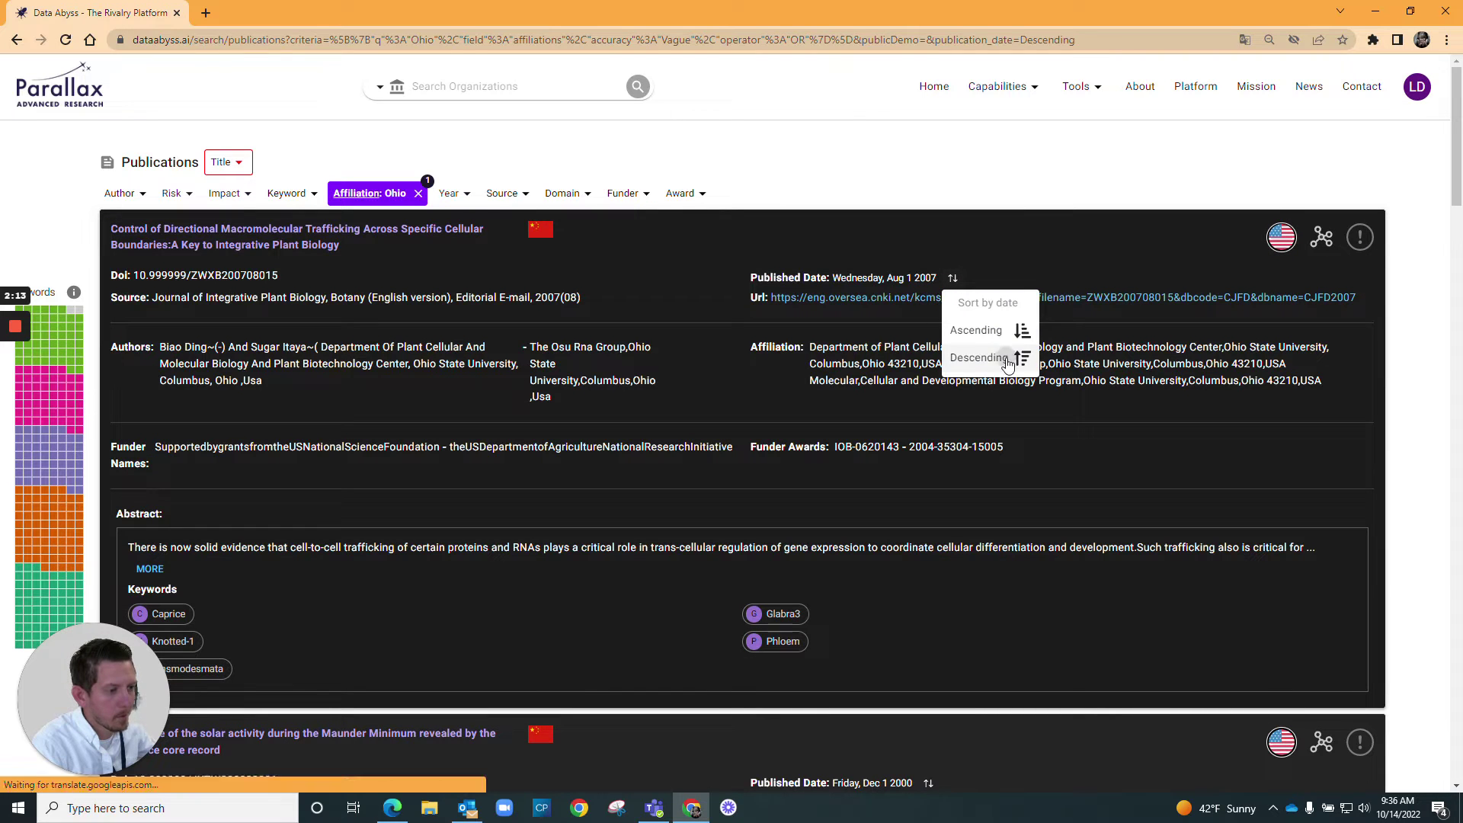
pyautogui.click(980, 358)
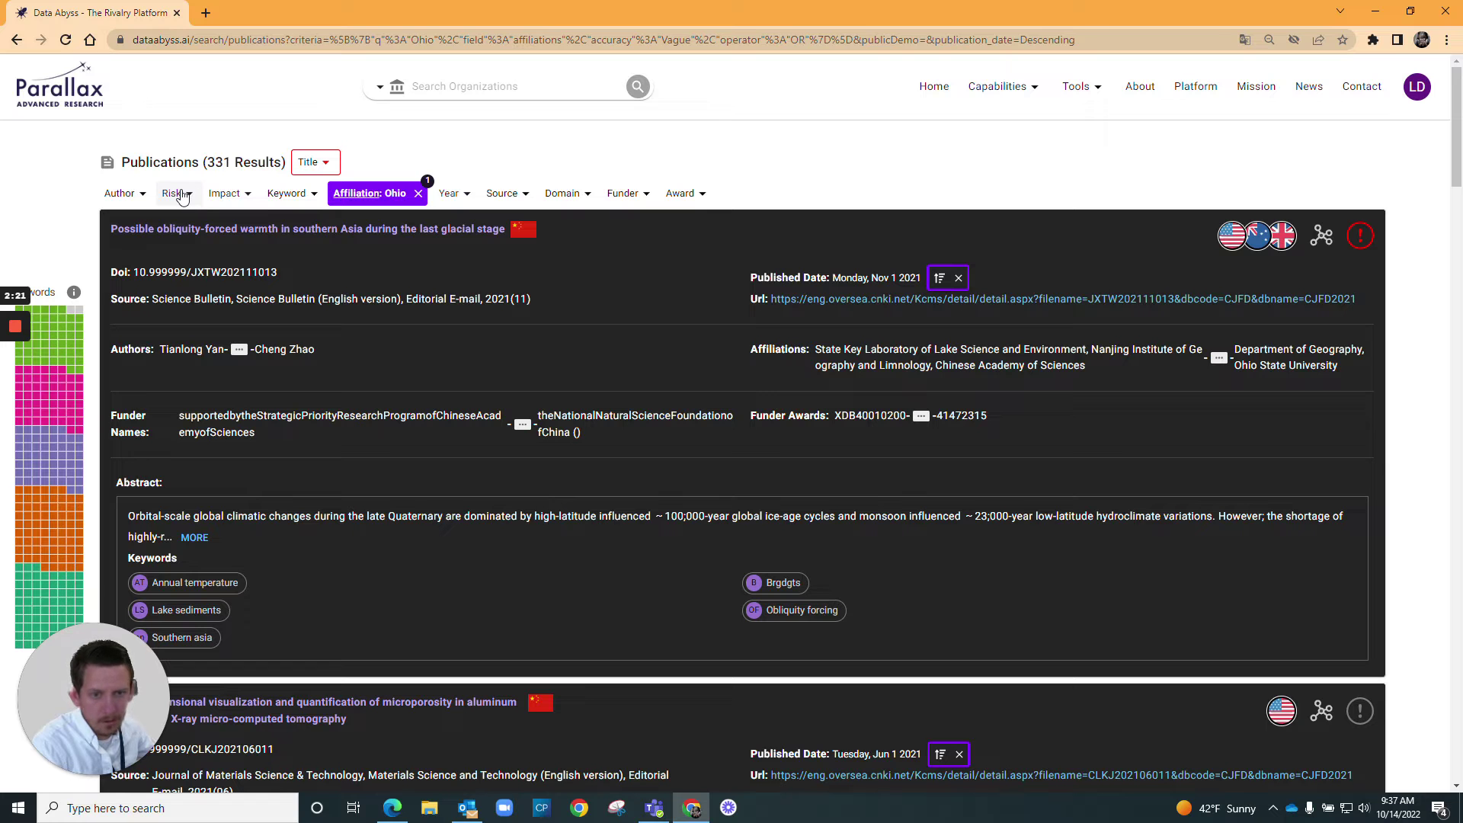
# Examine the U.S. impact affiliations of the publication "Methods for a blind analysis of isobar data collected by the STAR collaboration".
pyautogui.scroll(-5, 983, 347)
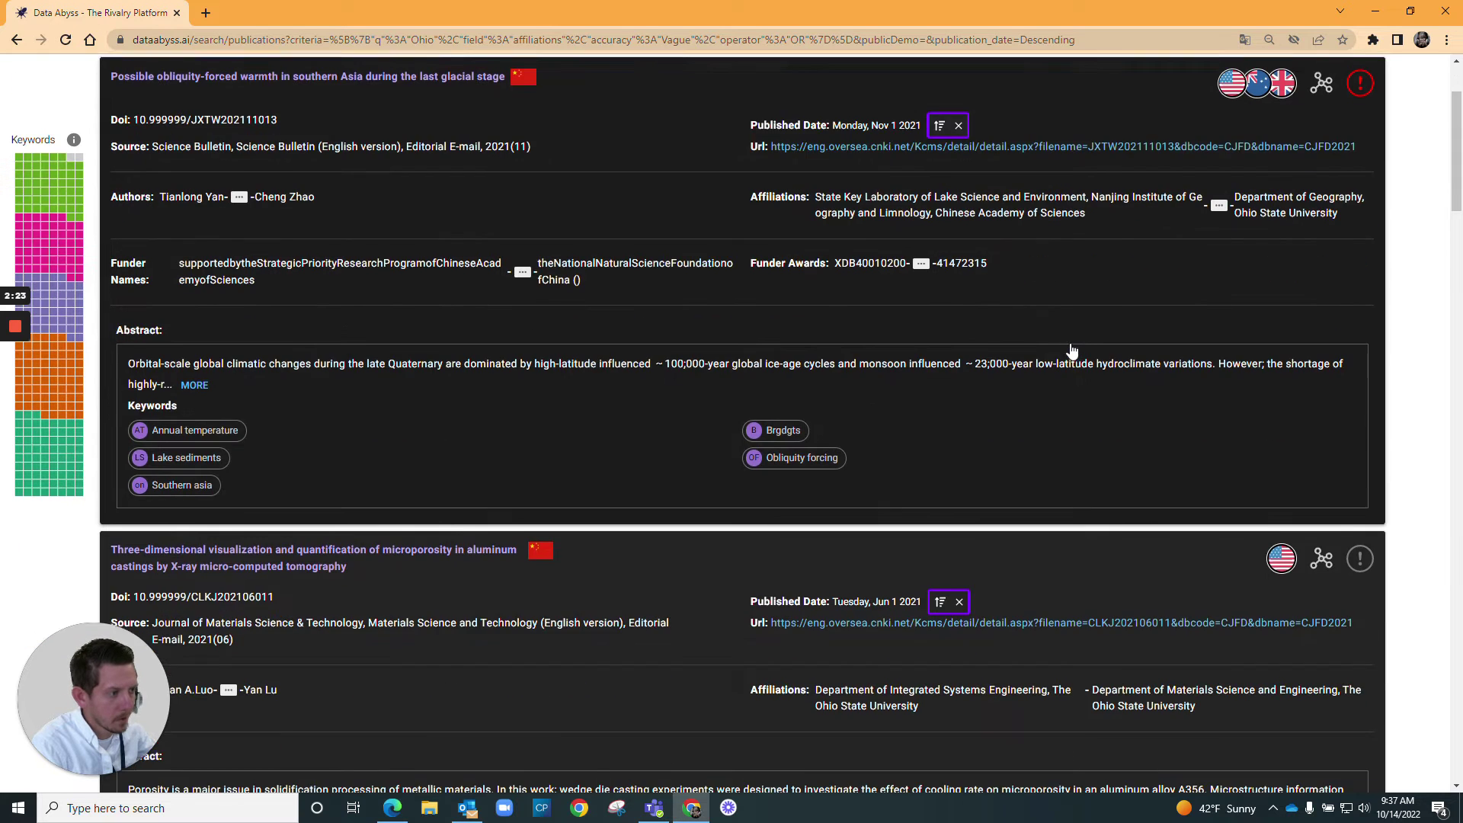
pyautogui.scroll(-7, 1063, 349)
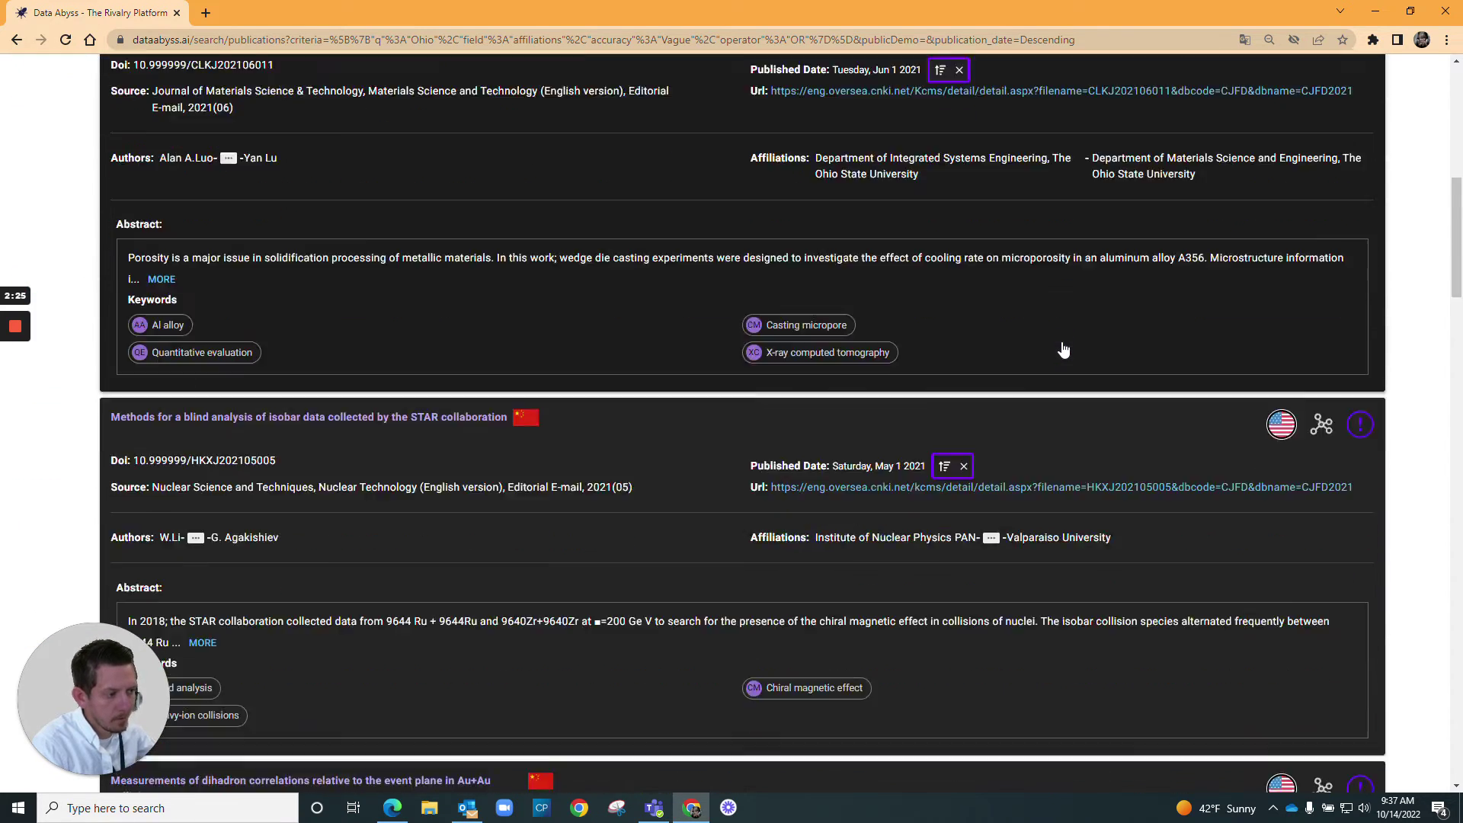
pyautogui.scroll(7, 780, 426)
pyautogui.scroll(-7, 779, 425)
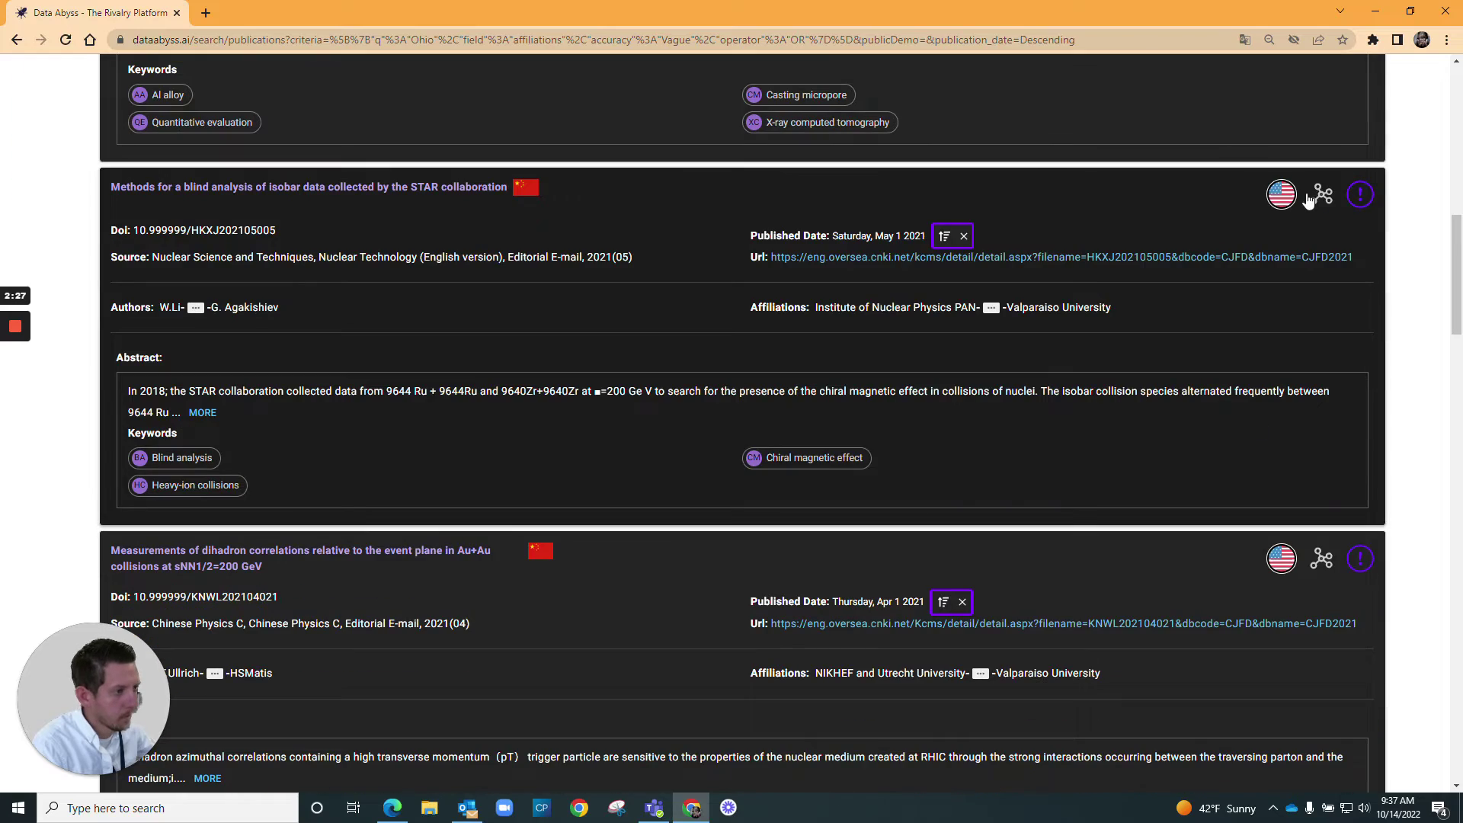
pyautogui.click(1359, 196)
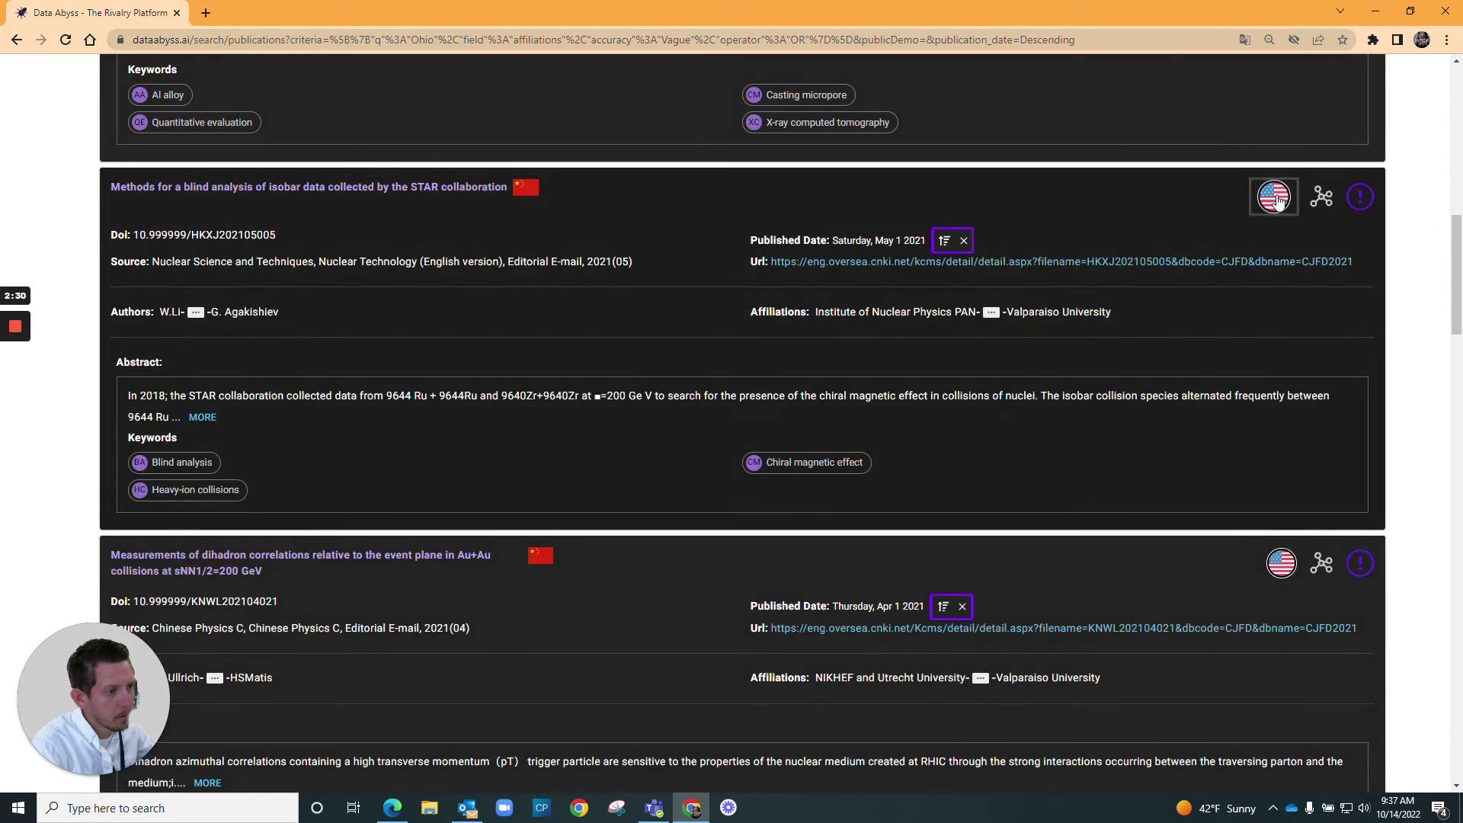
pyautogui.click(1275, 200)
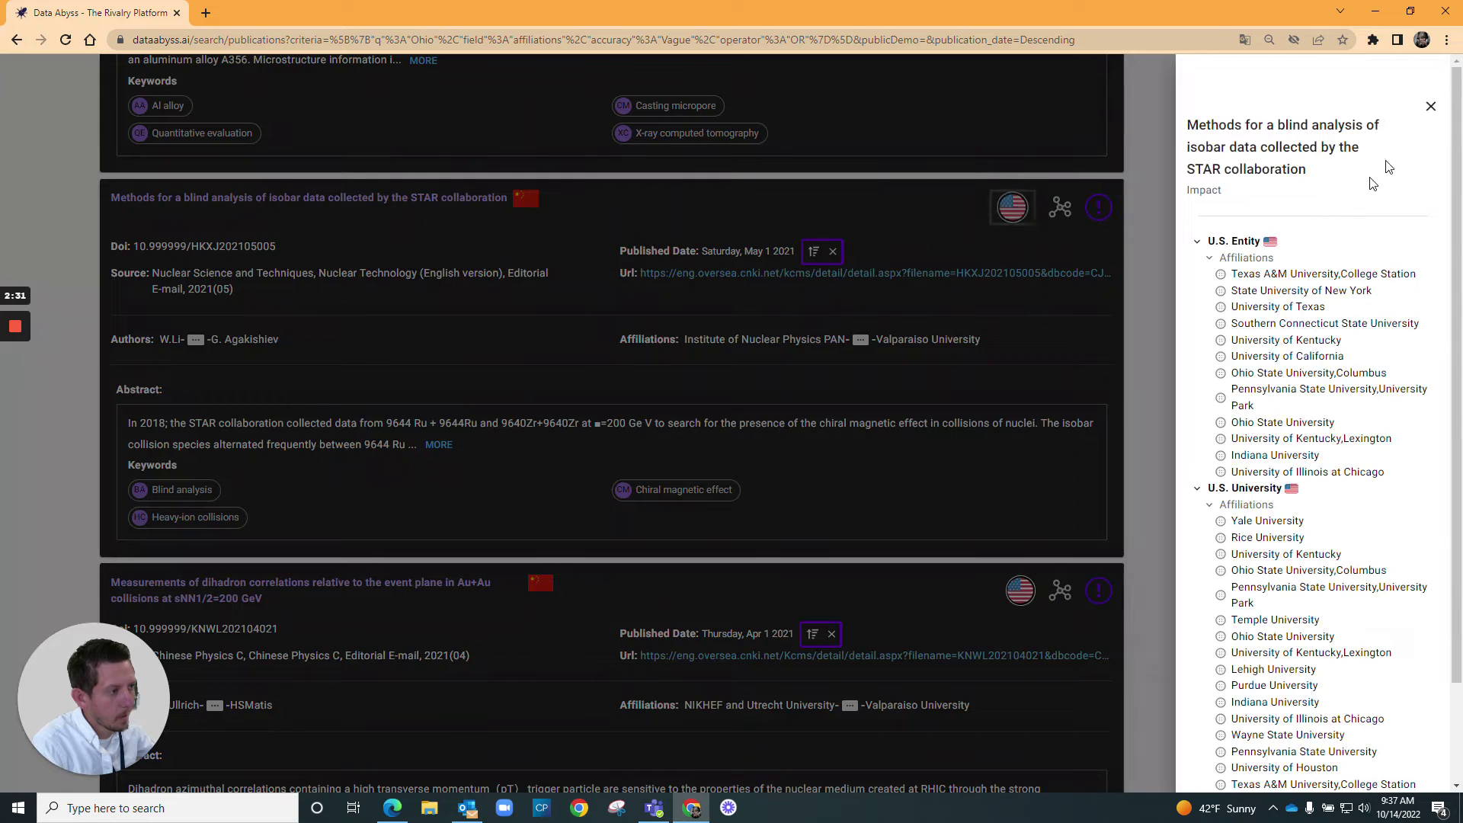
pyautogui.click(1432, 107)
# Browse the Ohio-affiliated publications and restrict them to the Very High risk level.
pyautogui.scroll(-2, 808, 572)
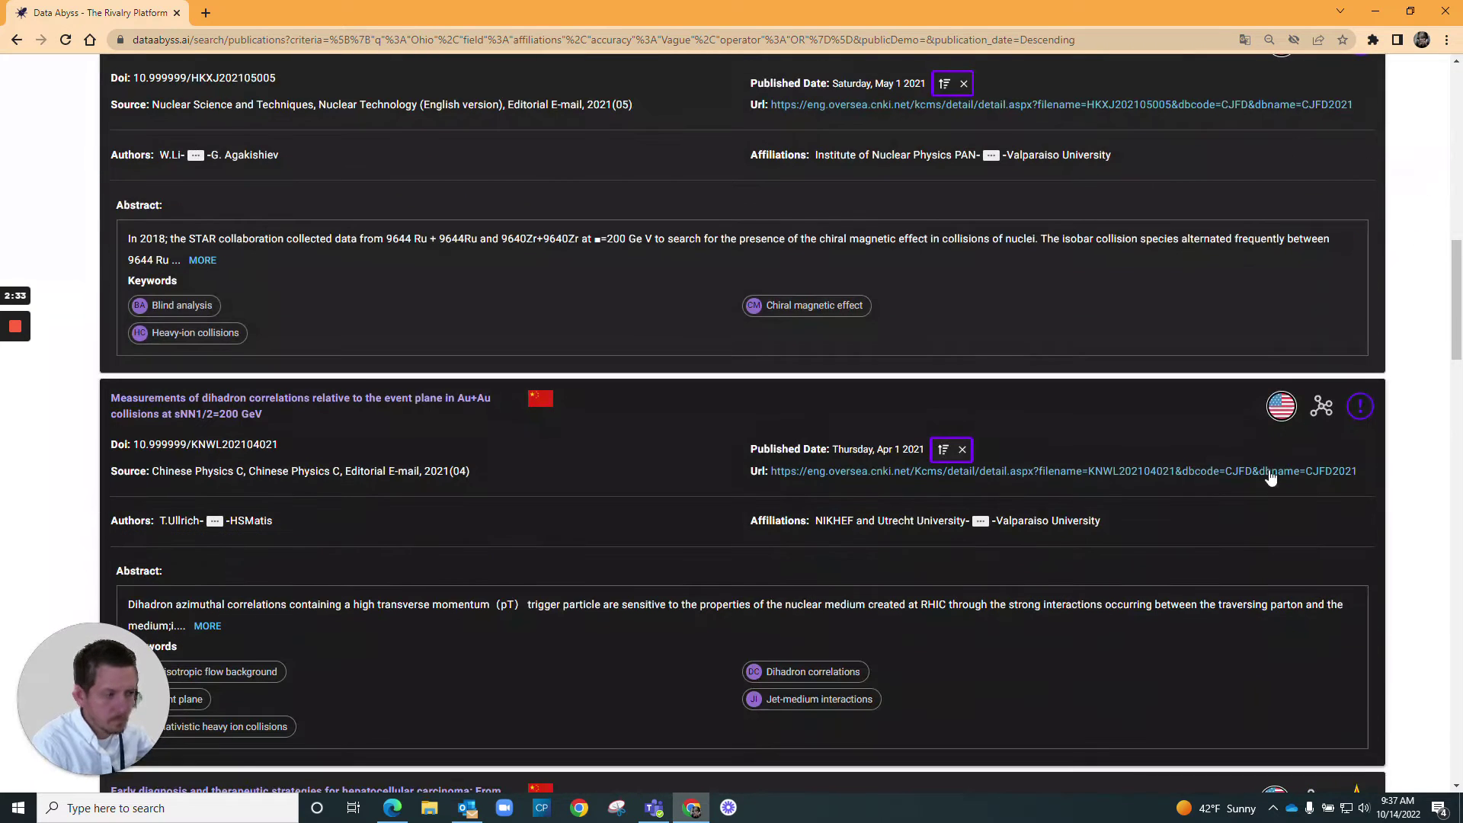
pyautogui.scroll(-7, 1337, 450)
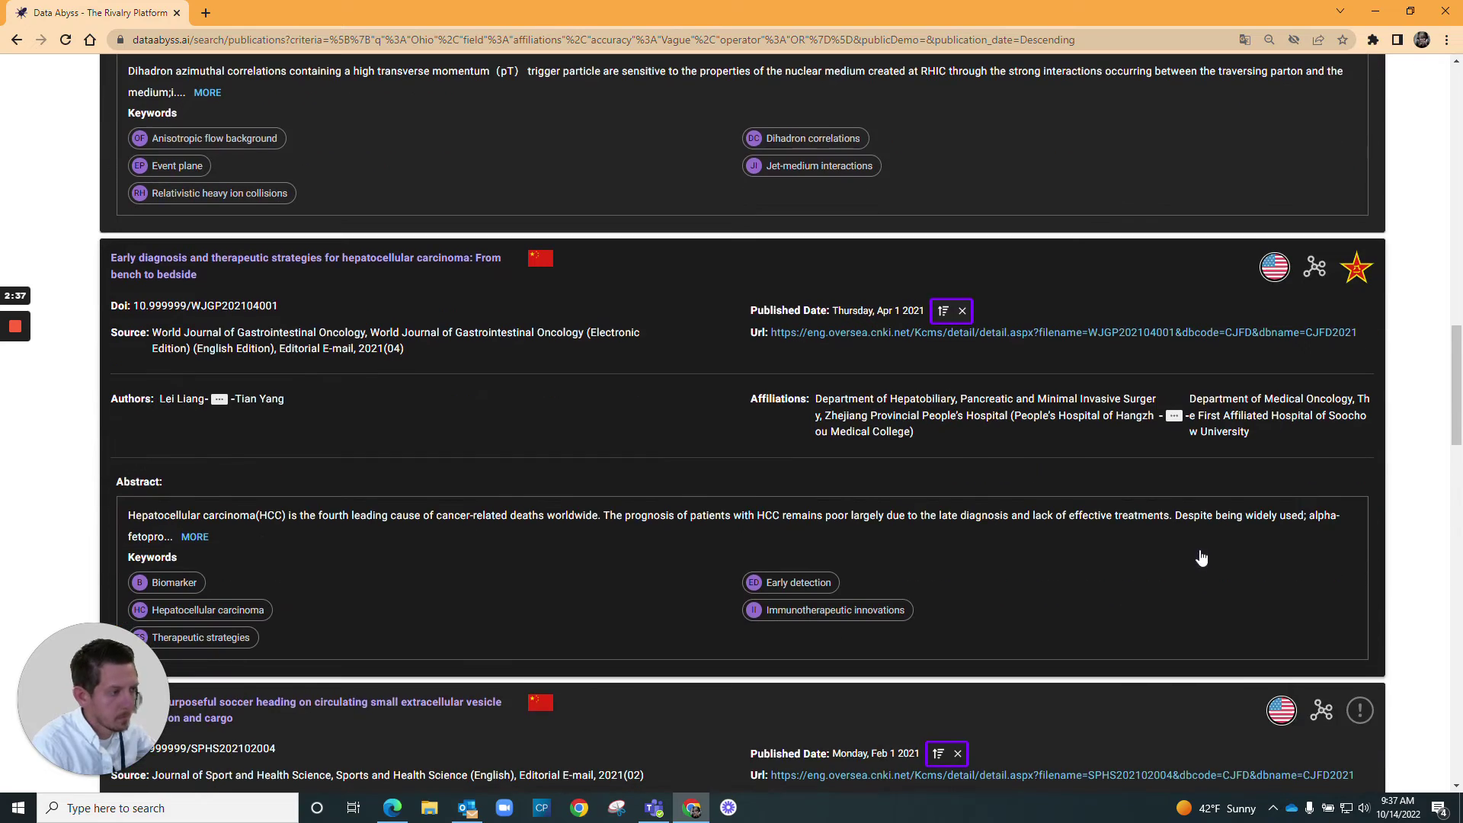
pyautogui.scroll(-1, 1308, 508)
pyautogui.scroll(-2, 1224, 545)
pyautogui.scroll(15, 1224, 546)
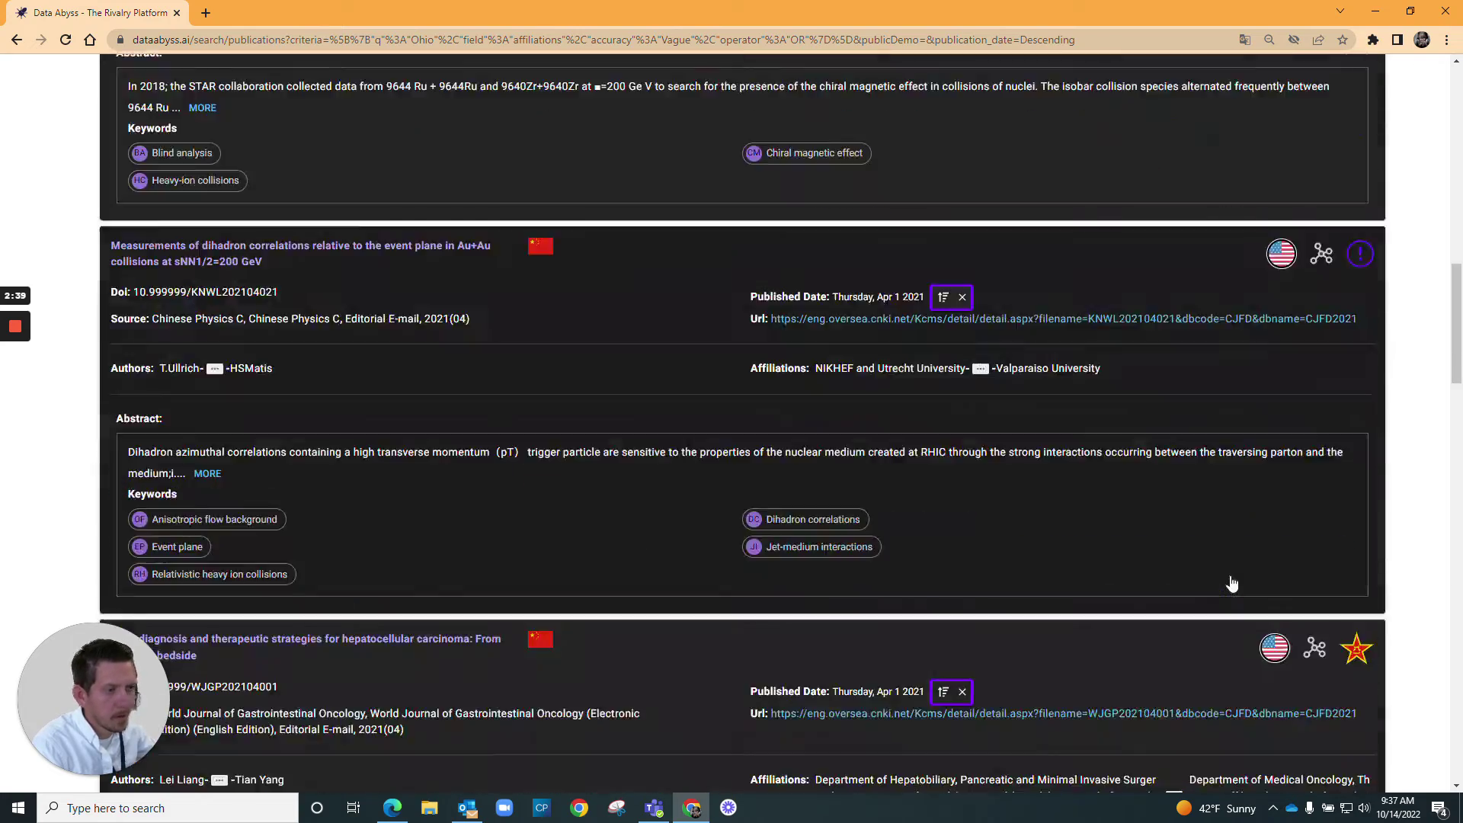
pyautogui.click(192, 203)
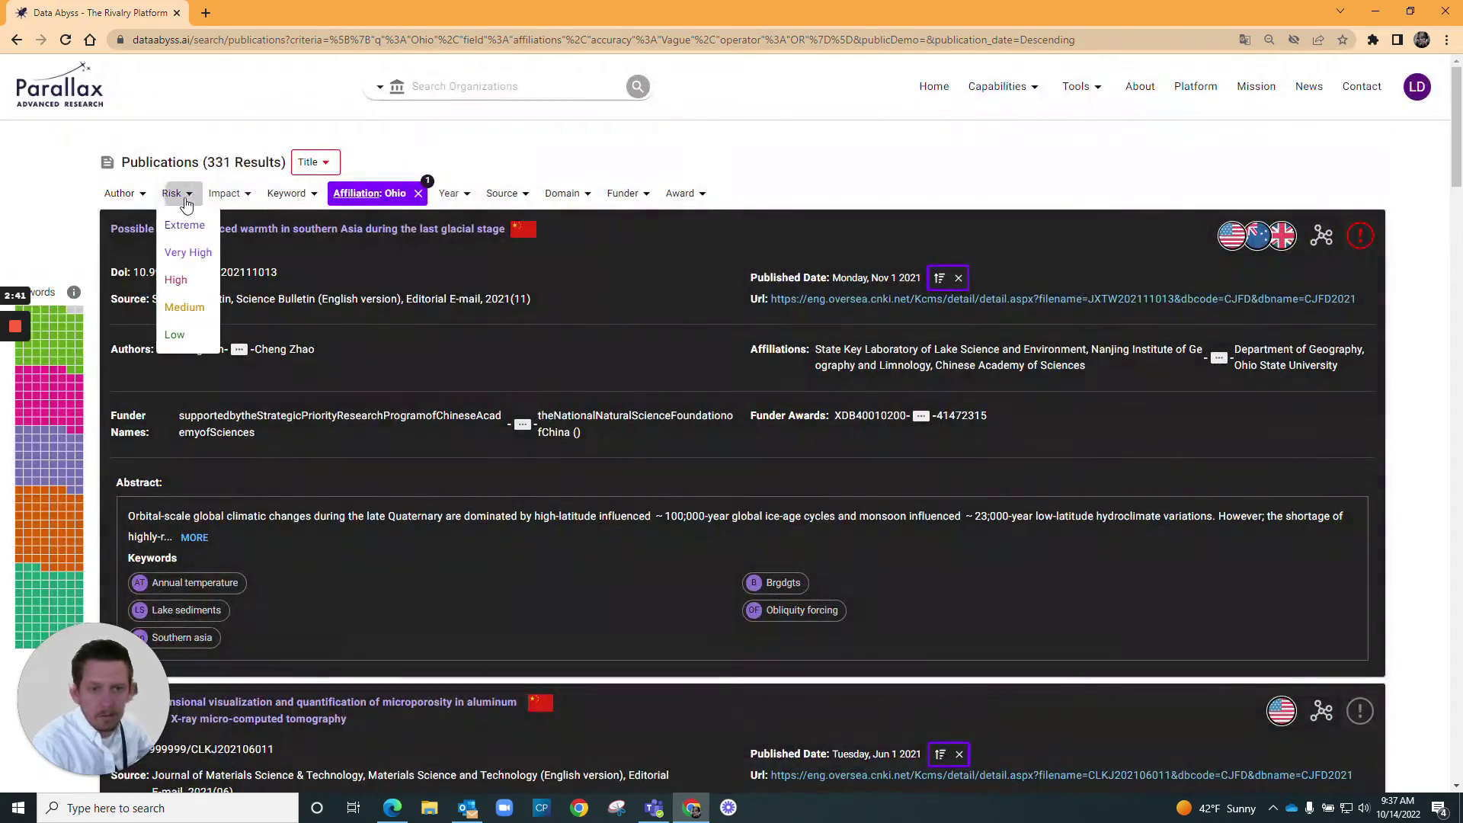
pyautogui.click(204, 252)
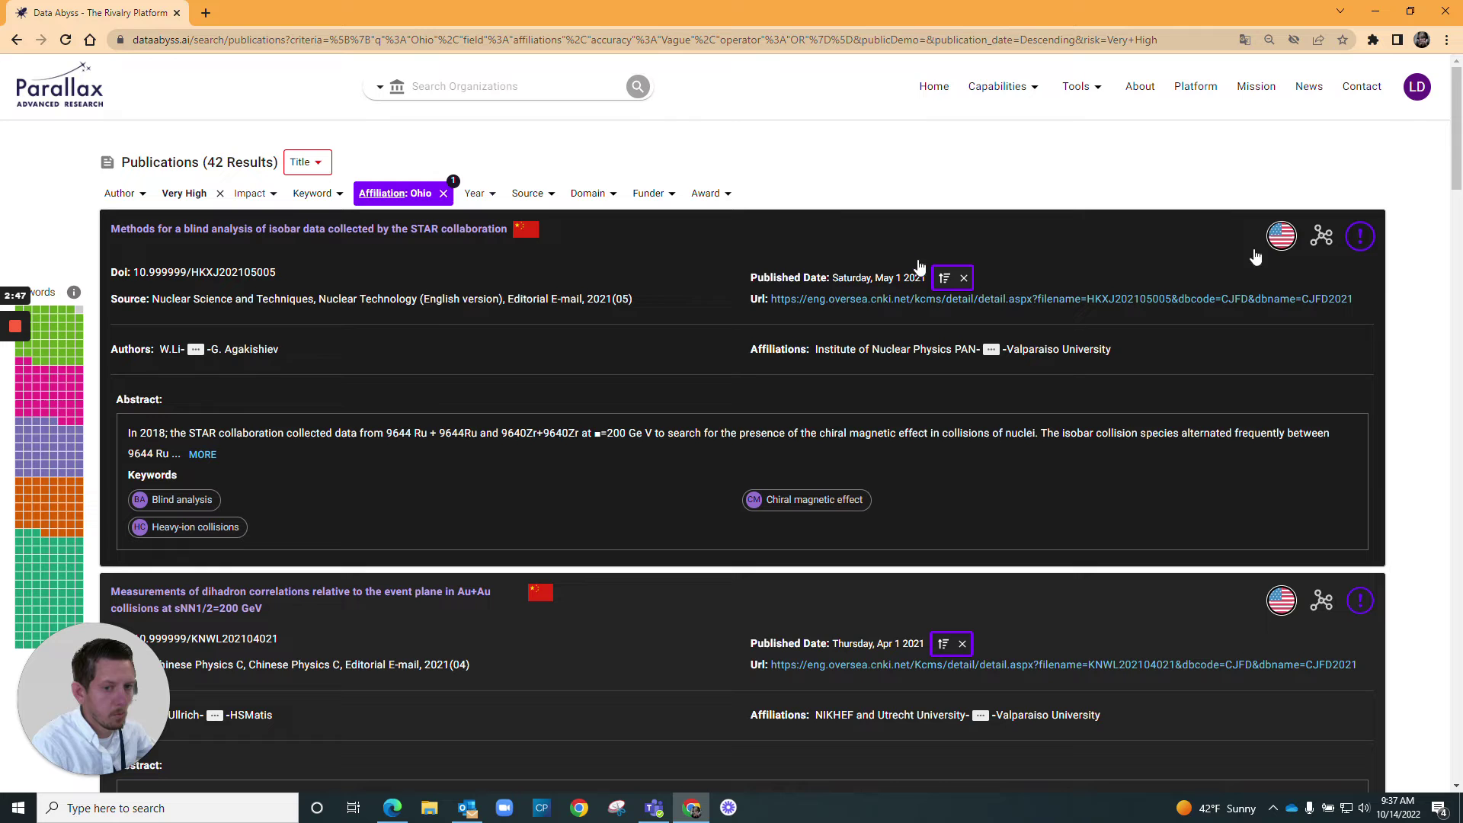
# Inspect the risk and U.S. impact details of the dihadron correlations publication, then skim the other Very High risk publications.
pyautogui.scroll(-3, 983, 484)
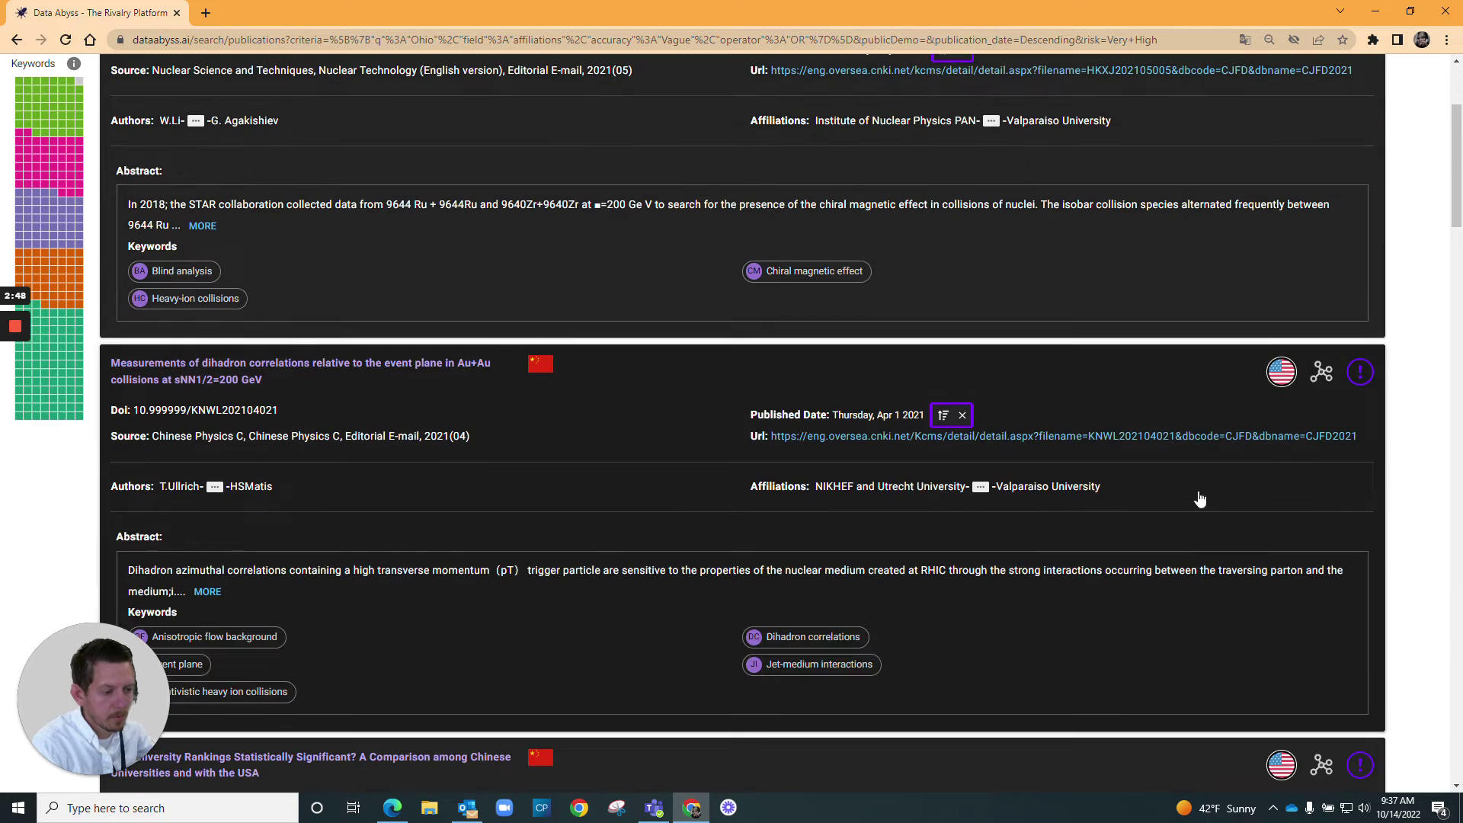
pyautogui.click(1361, 374)
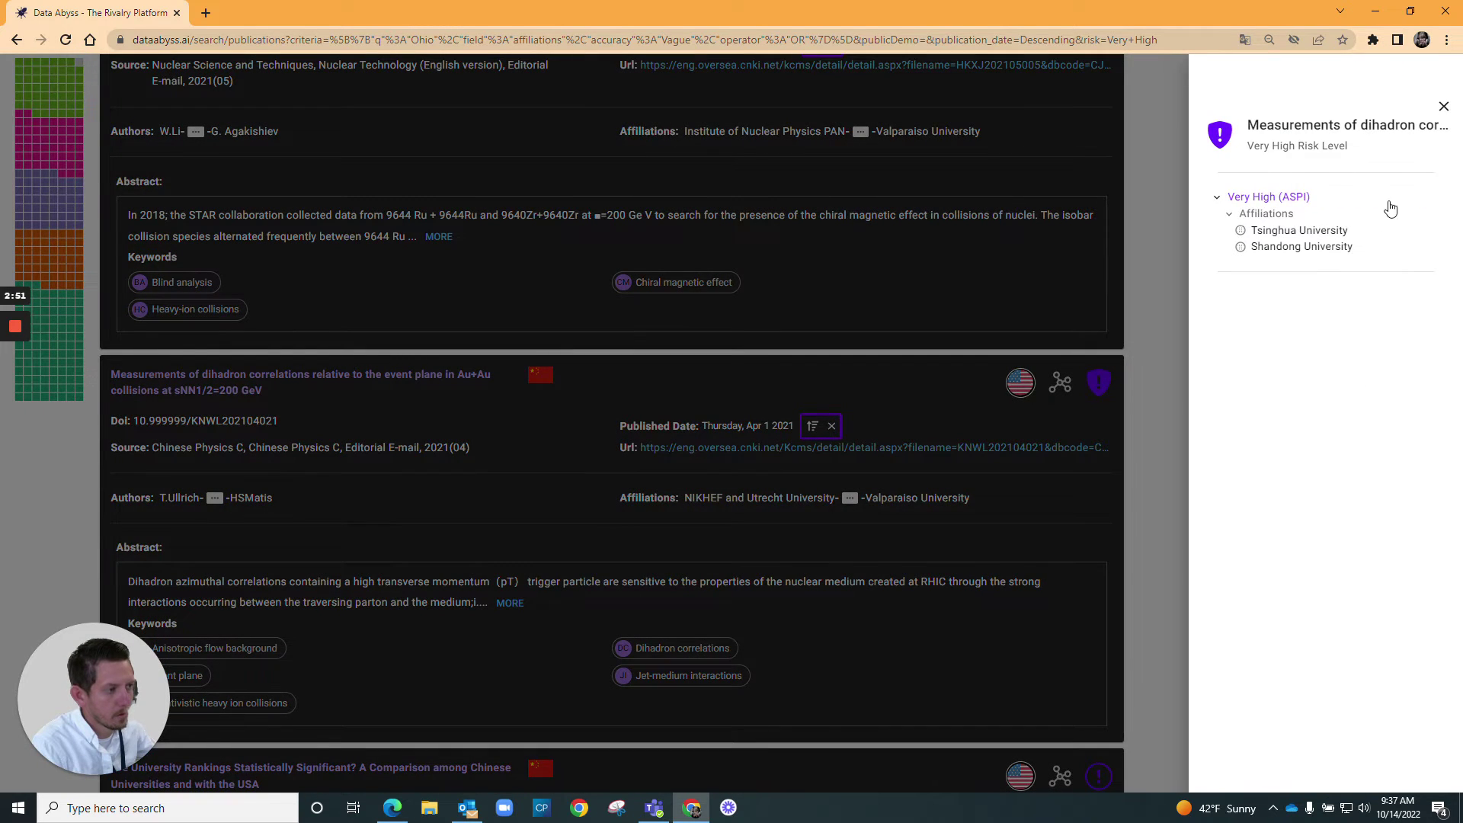
pyautogui.click(1444, 107)
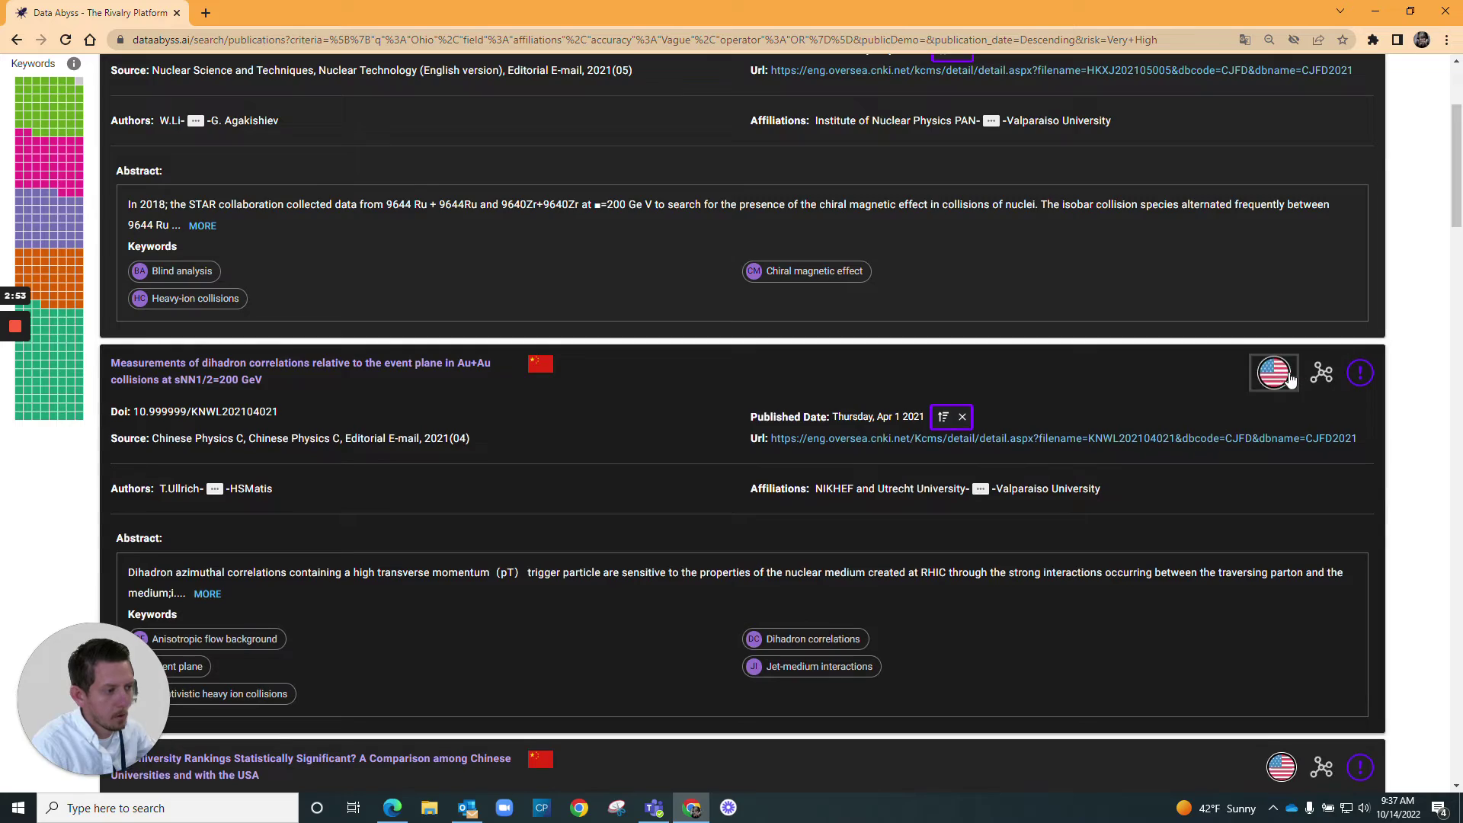
pyautogui.click(1272, 370)
pyautogui.click(1444, 107)
pyautogui.scroll(-8, 965, 461)
pyautogui.scroll(-7, 959, 463)
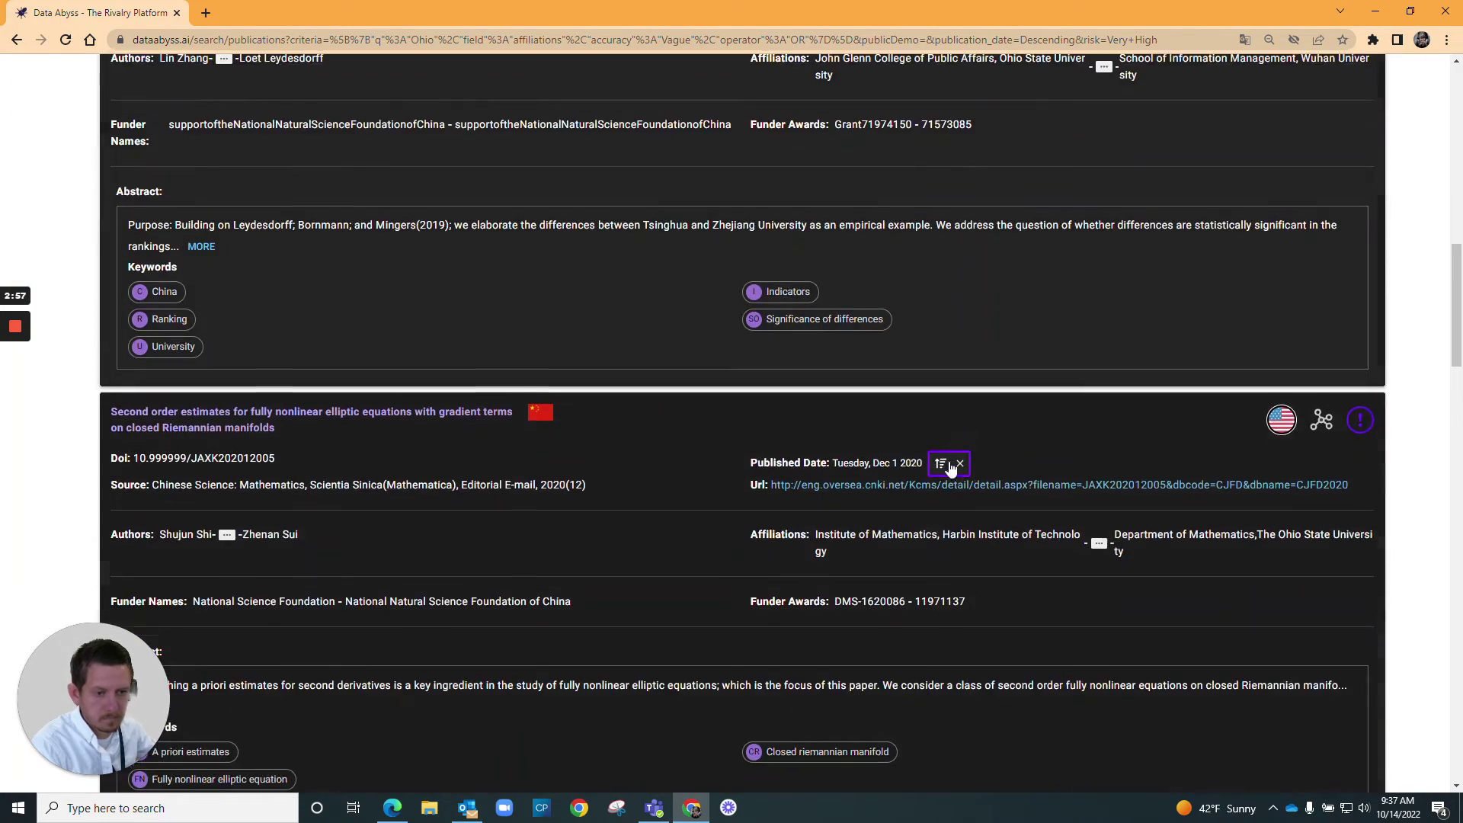
pyautogui.scroll(8, 924, 602)
pyautogui.scroll(8, 865, 612)
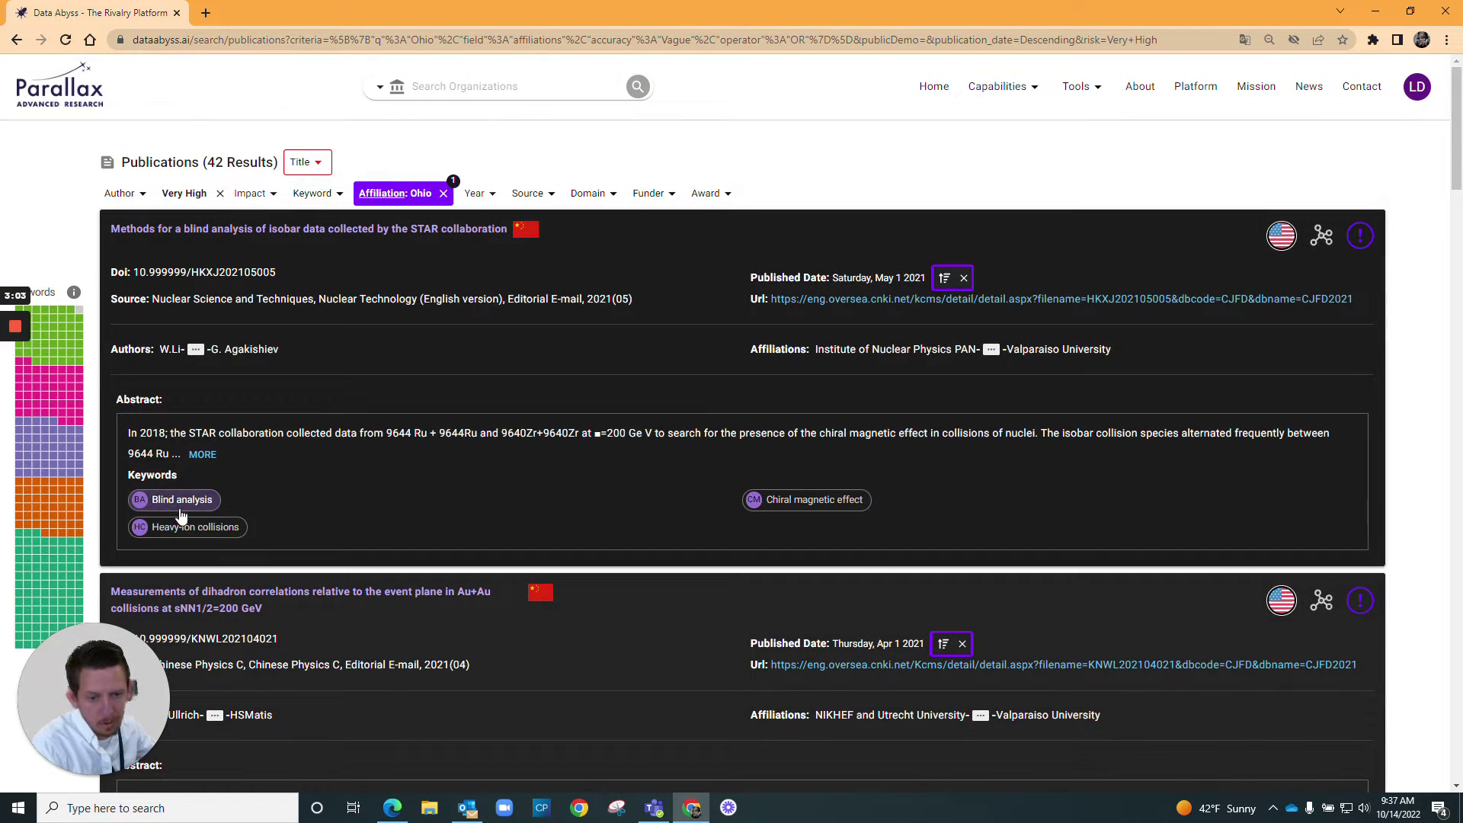
# Restrict the Very High risk Ohio publications to the keyword "Jet", using the away-side broadening publication's keyword.
pyautogui.scroll(-2, 715, 507)
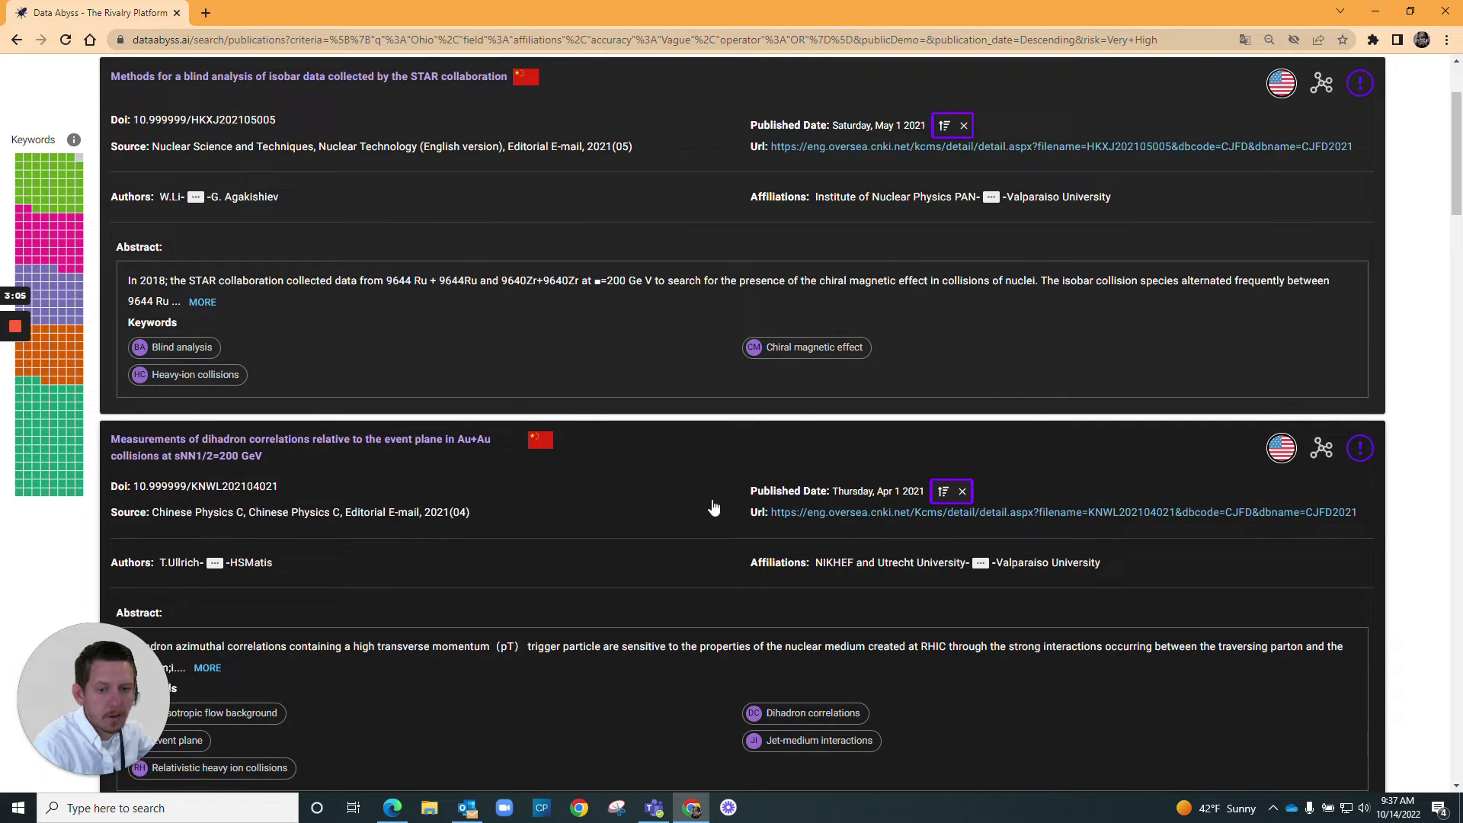
pyautogui.scroll(-2, 388, 474)
pyautogui.scroll(-2, 748, 496)
pyautogui.scroll(-4, 841, 486)
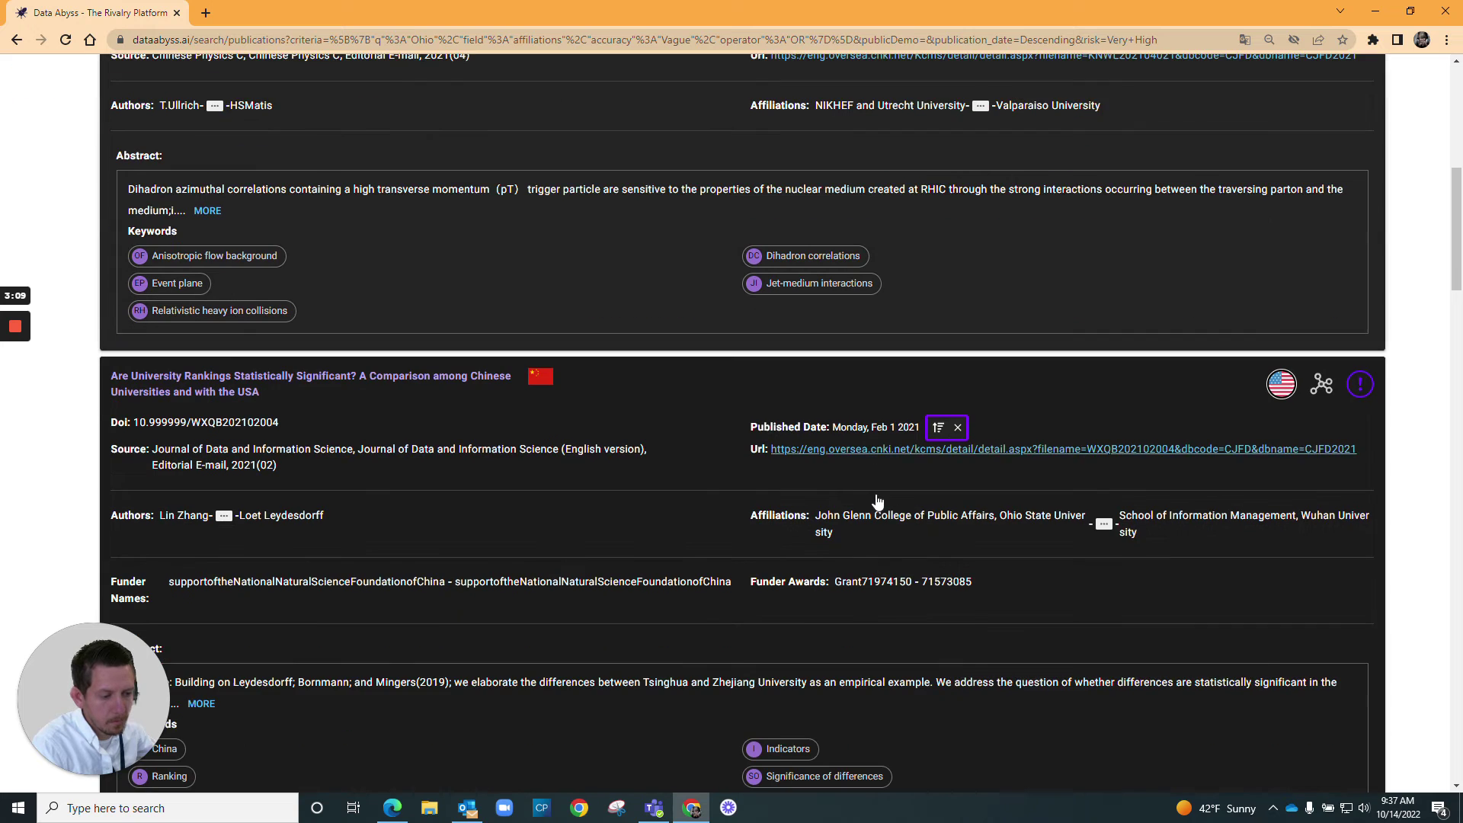
pyautogui.scroll(-6, 338, 636)
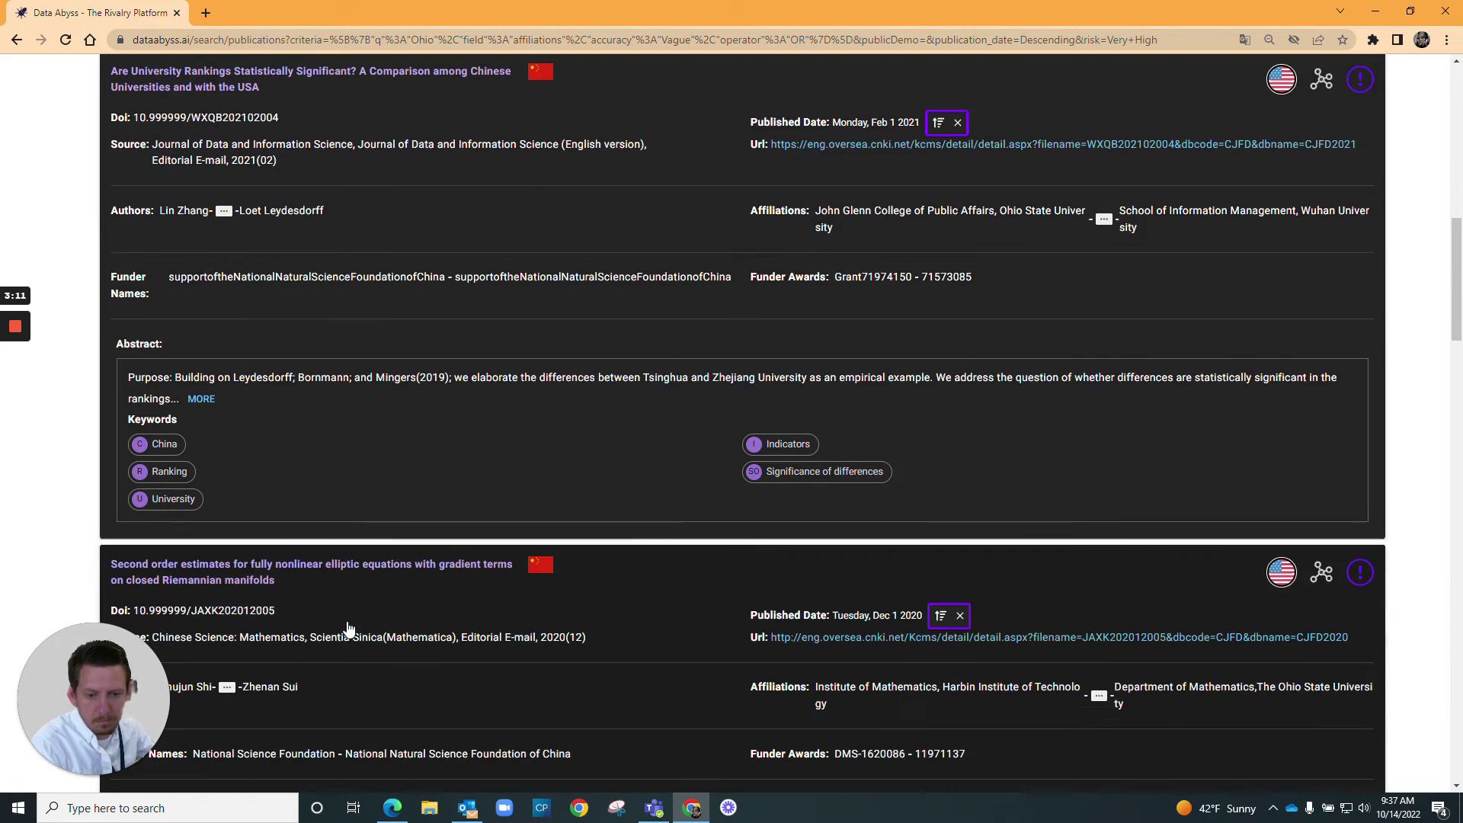
pyautogui.scroll(-6, 607, 657)
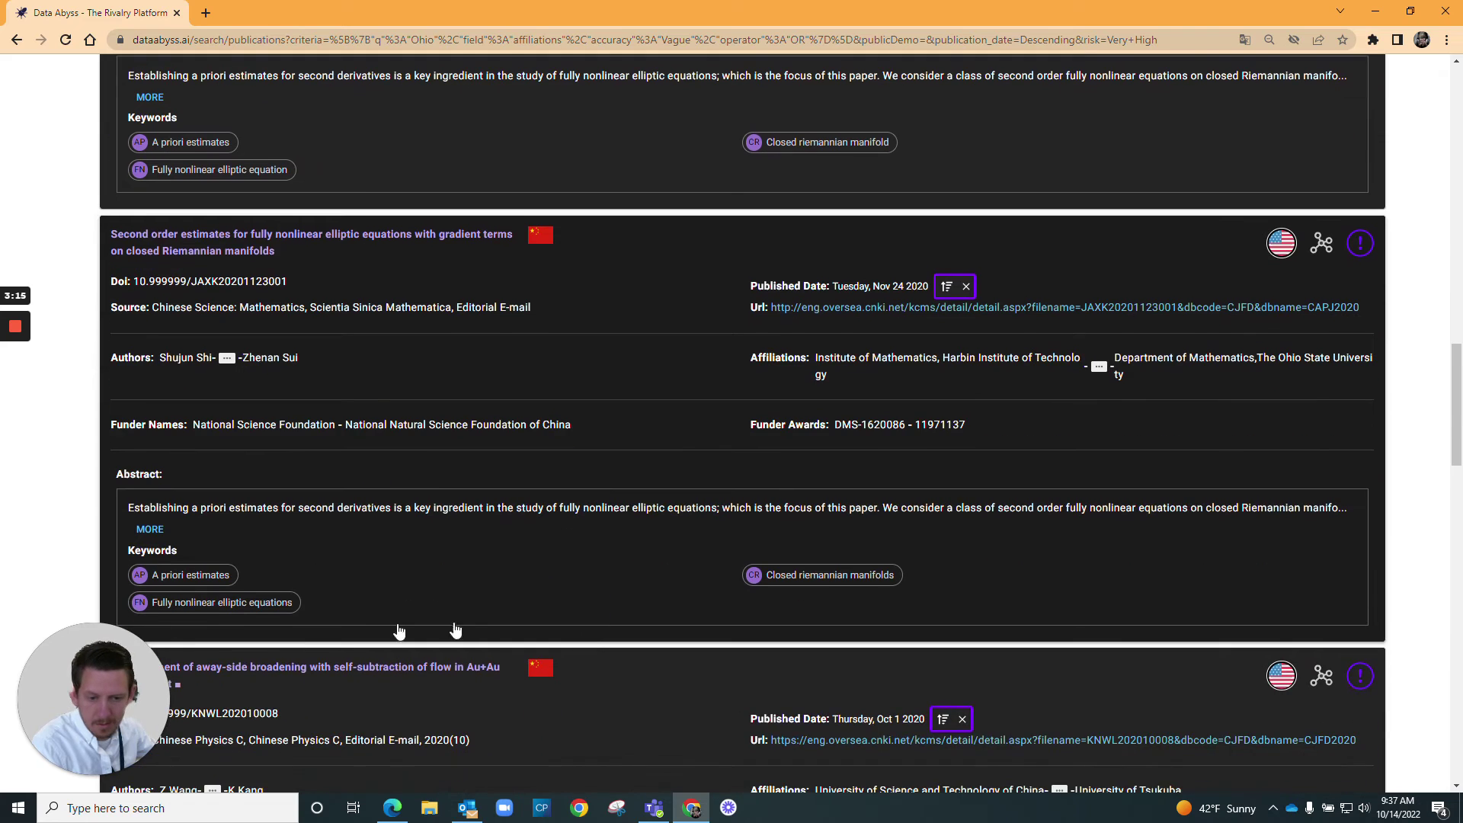
pyautogui.scroll(-6, 330, 625)
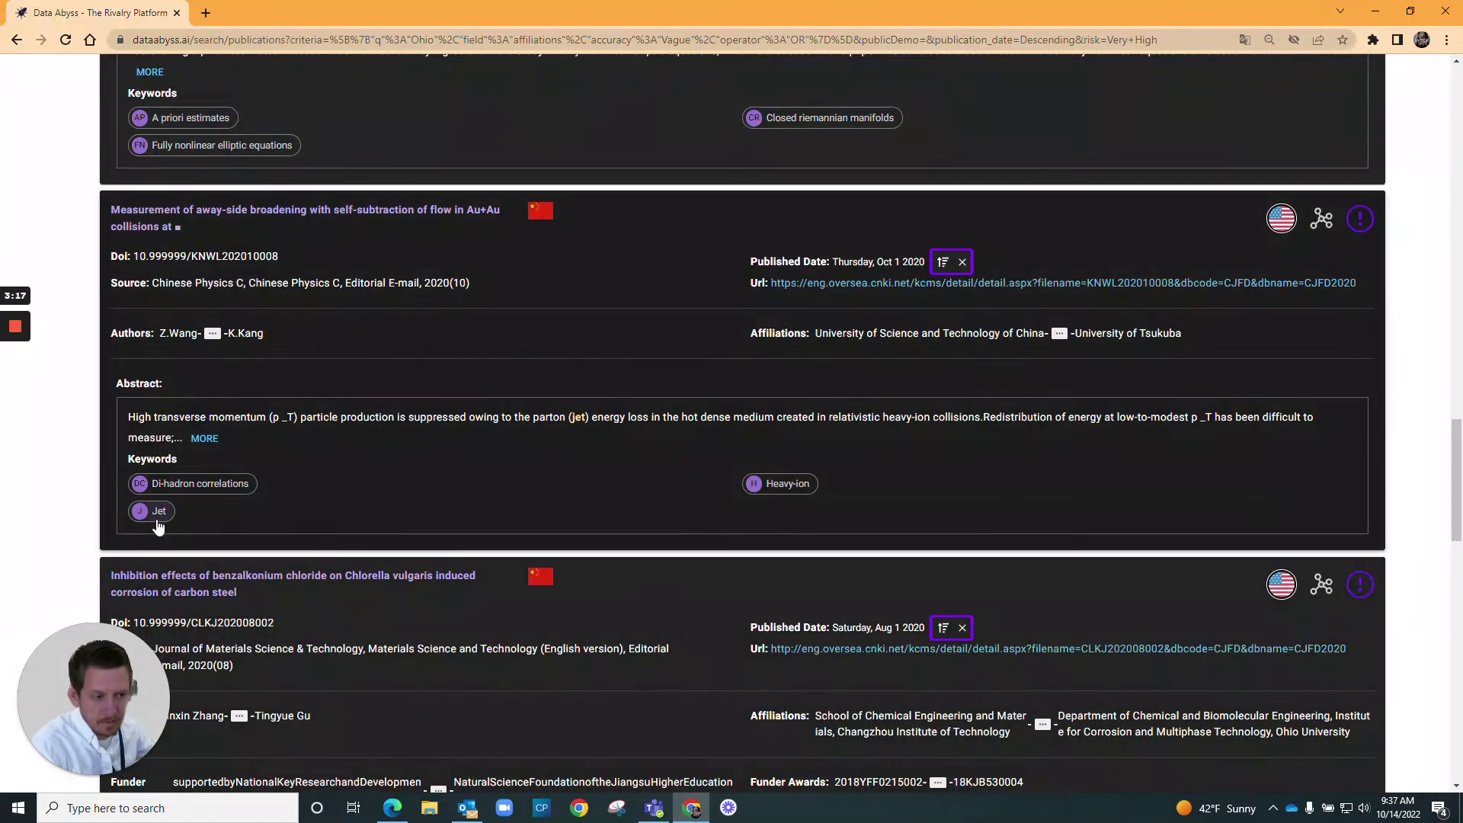
pyautogui.click(157, 522)
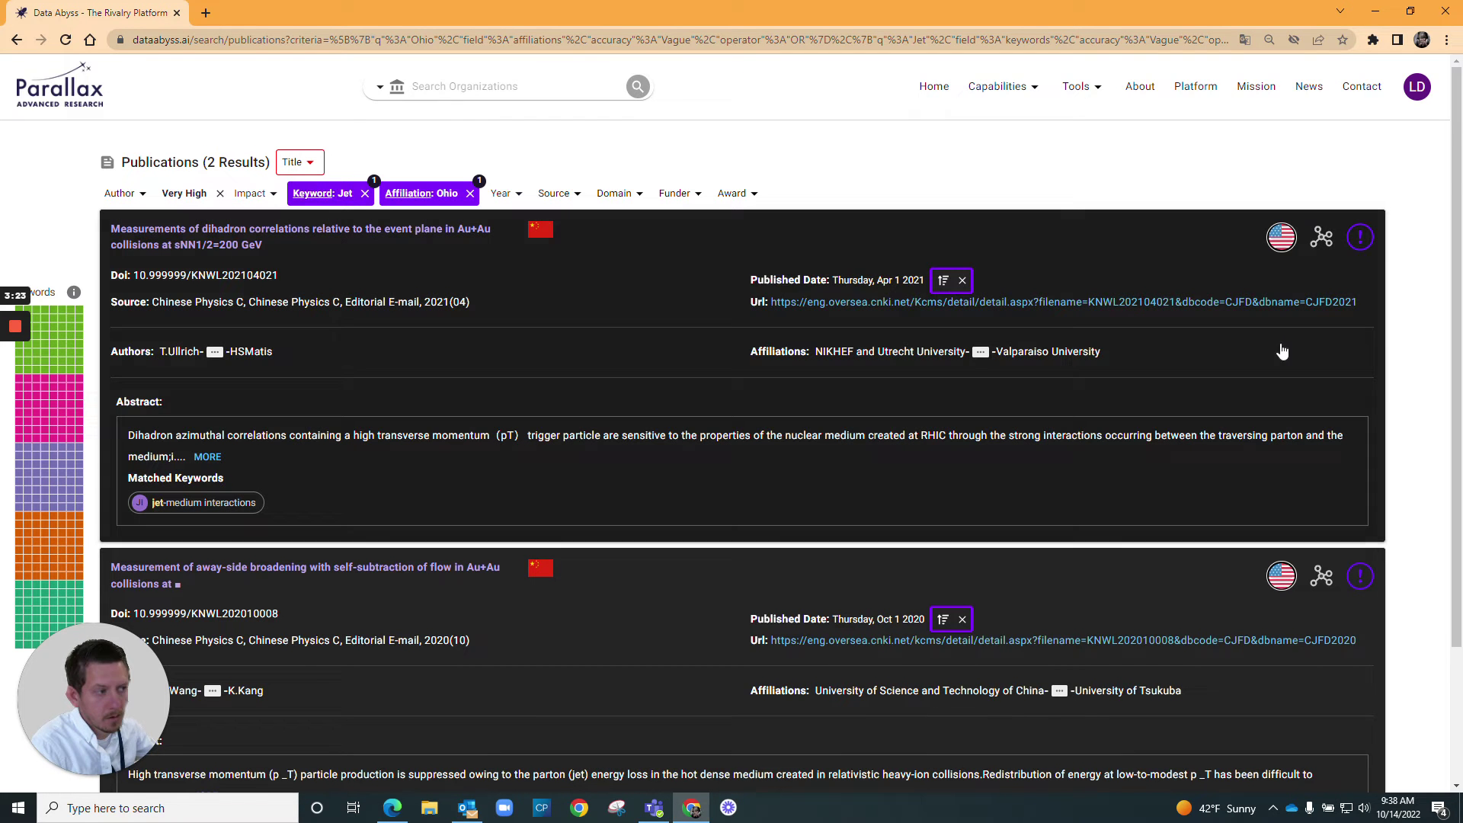
# Review the "Jet" publications and remove the Very High risk filter to include every risk level.
pyautogui.scroll(-3, 1218, 386)
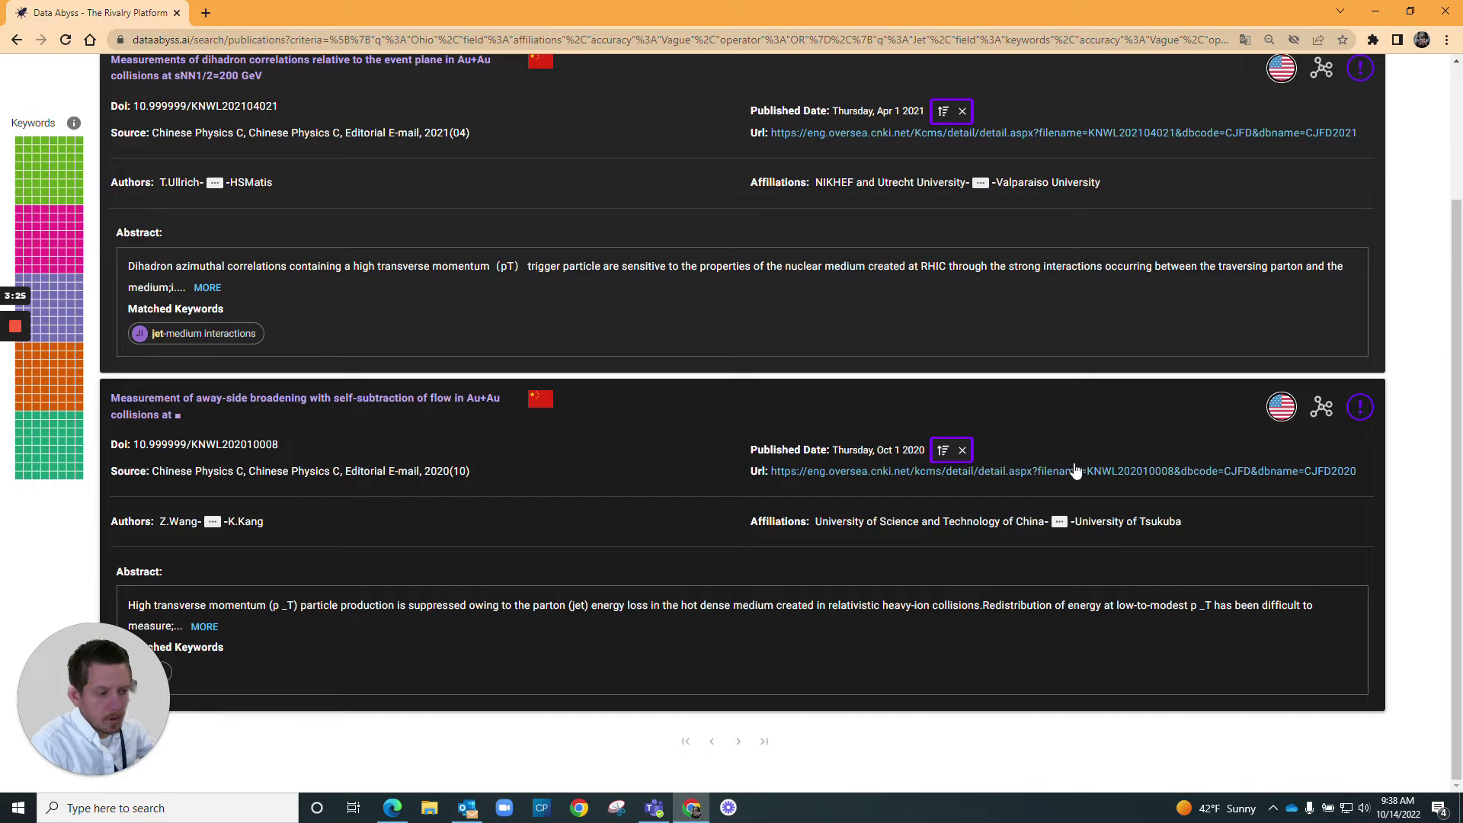
pyautogui.scroll(3, 1079, 457)
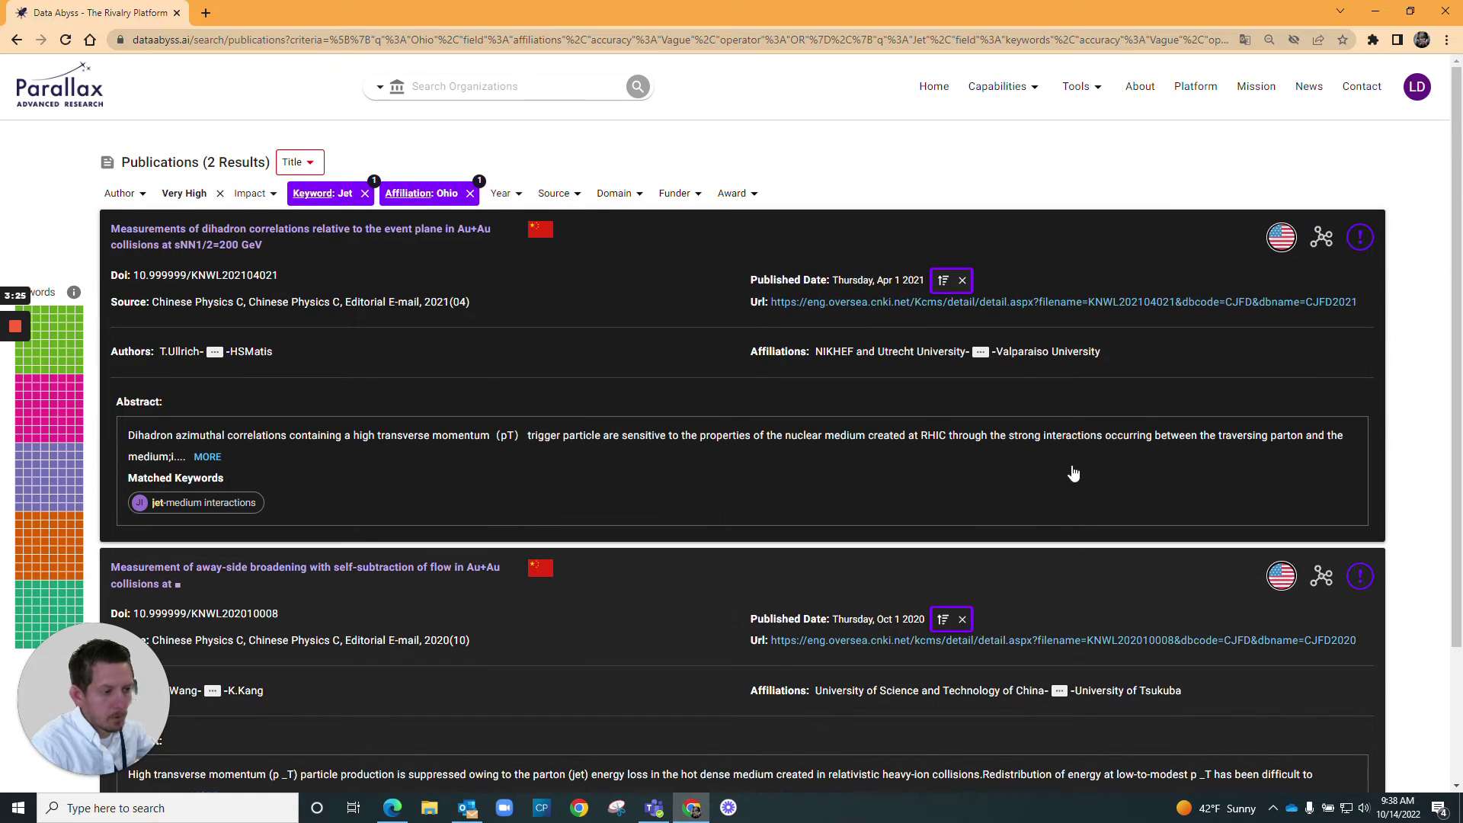
pyautogui.click(220, 193)
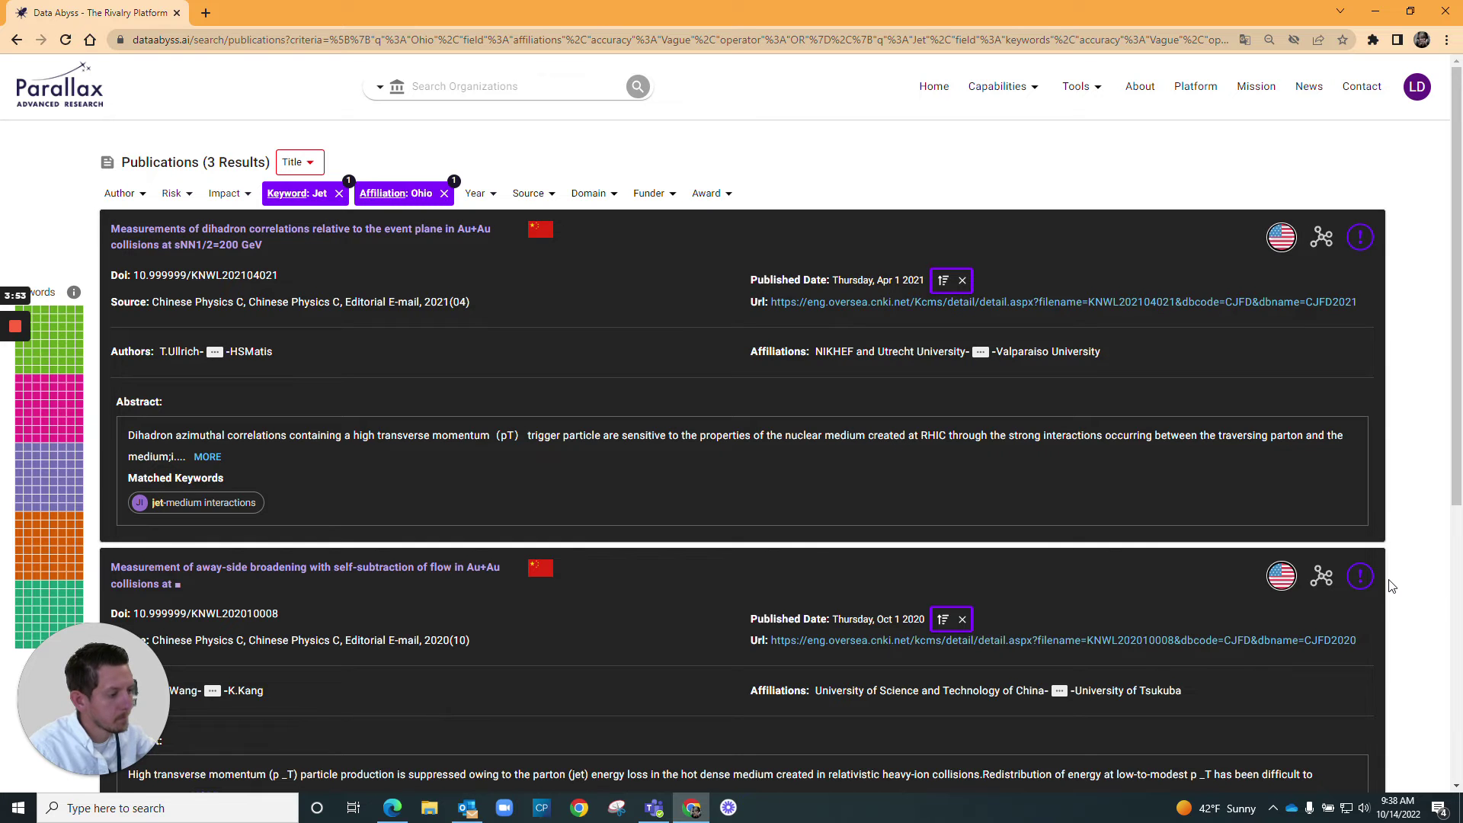
# Show the risk level details of the away-side broadening publication, including its Medium (ASPI) affiliations.
pyautogui.click(1360, 576)
pyautogui.click(1295, 331)
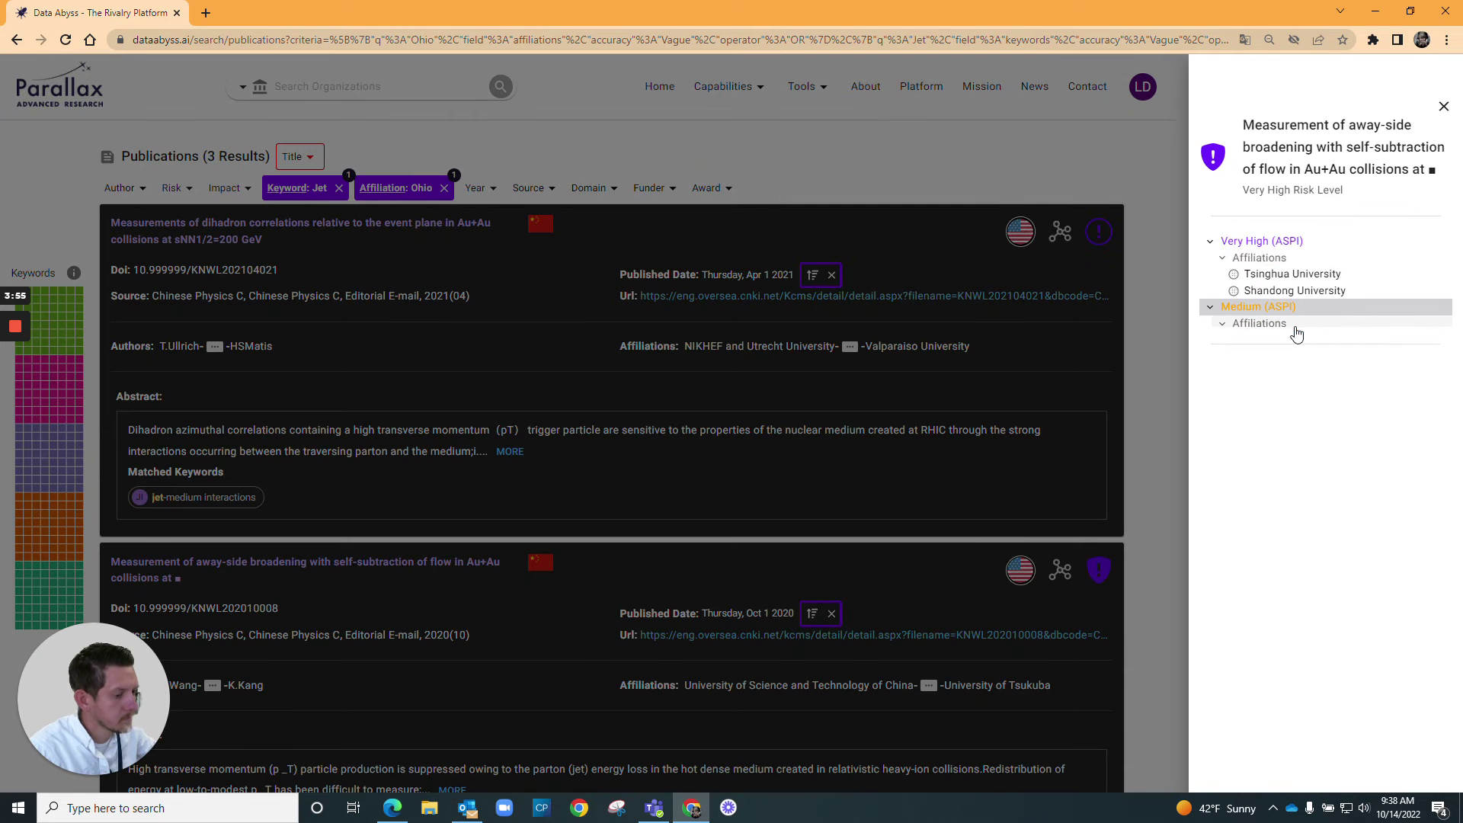
# Close the away-side broadening publication's risk details and skim the Ohio publications matching "Jet".
pyautogui.click(1443, 108)
pyautogui.scroll(-6, 1251, 317)
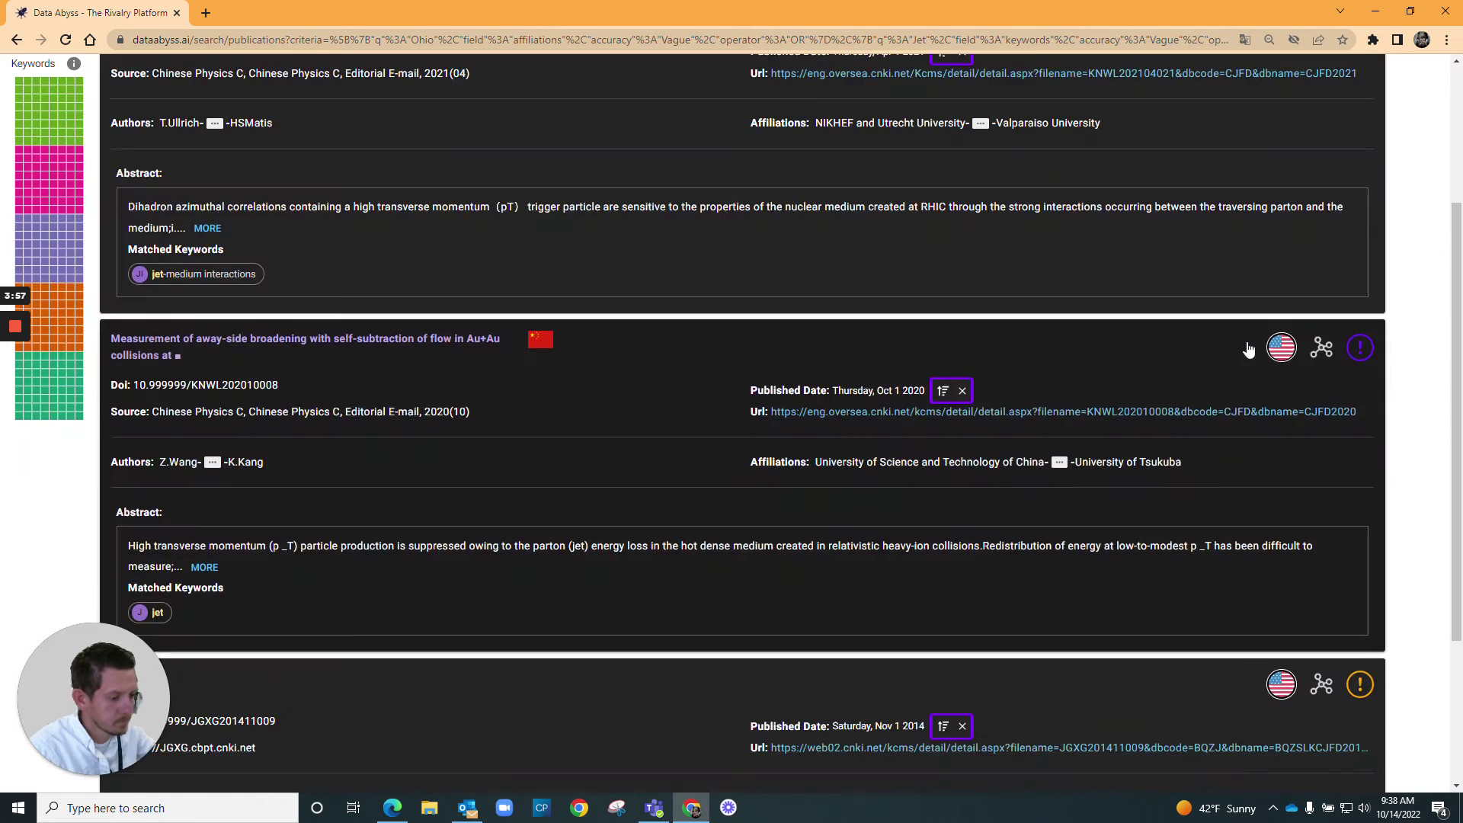
pyautogui.scroll(6, 1213, 403)
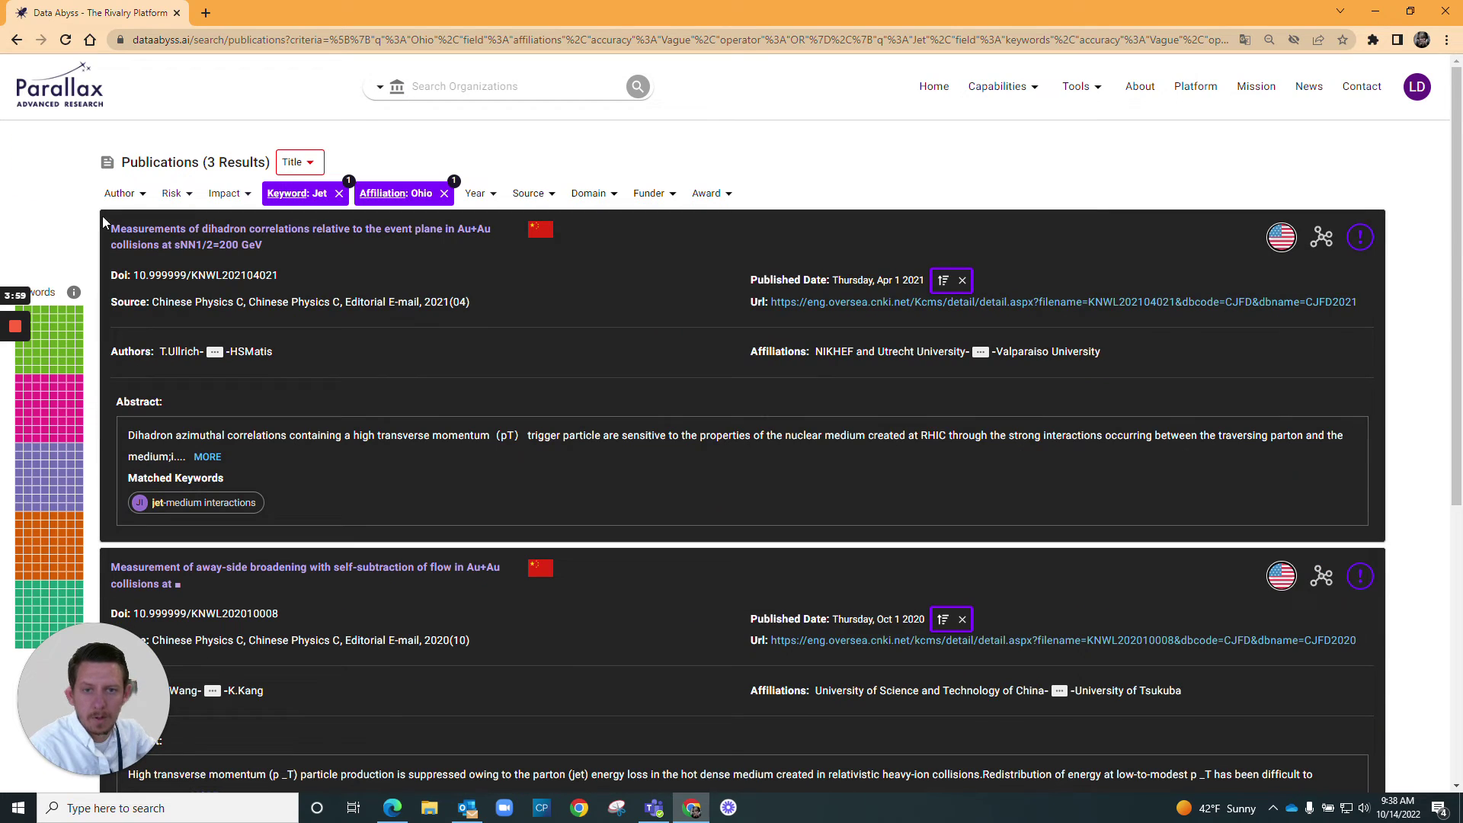
# Return to the home page and set up an advanced publication search with a single criterion row.
pyautogui.click(55, 111)
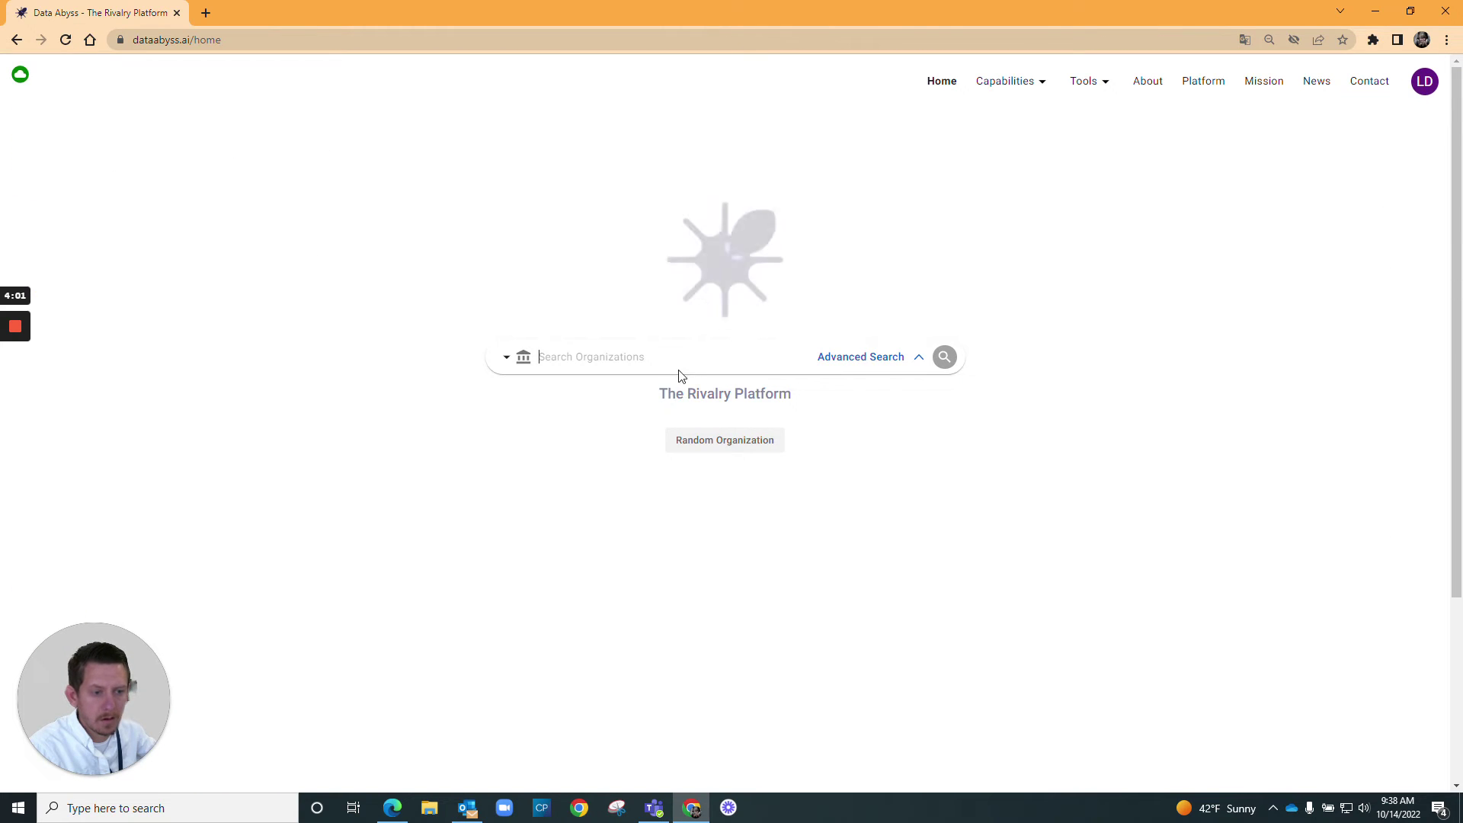
pyautogui.click(513, 364)
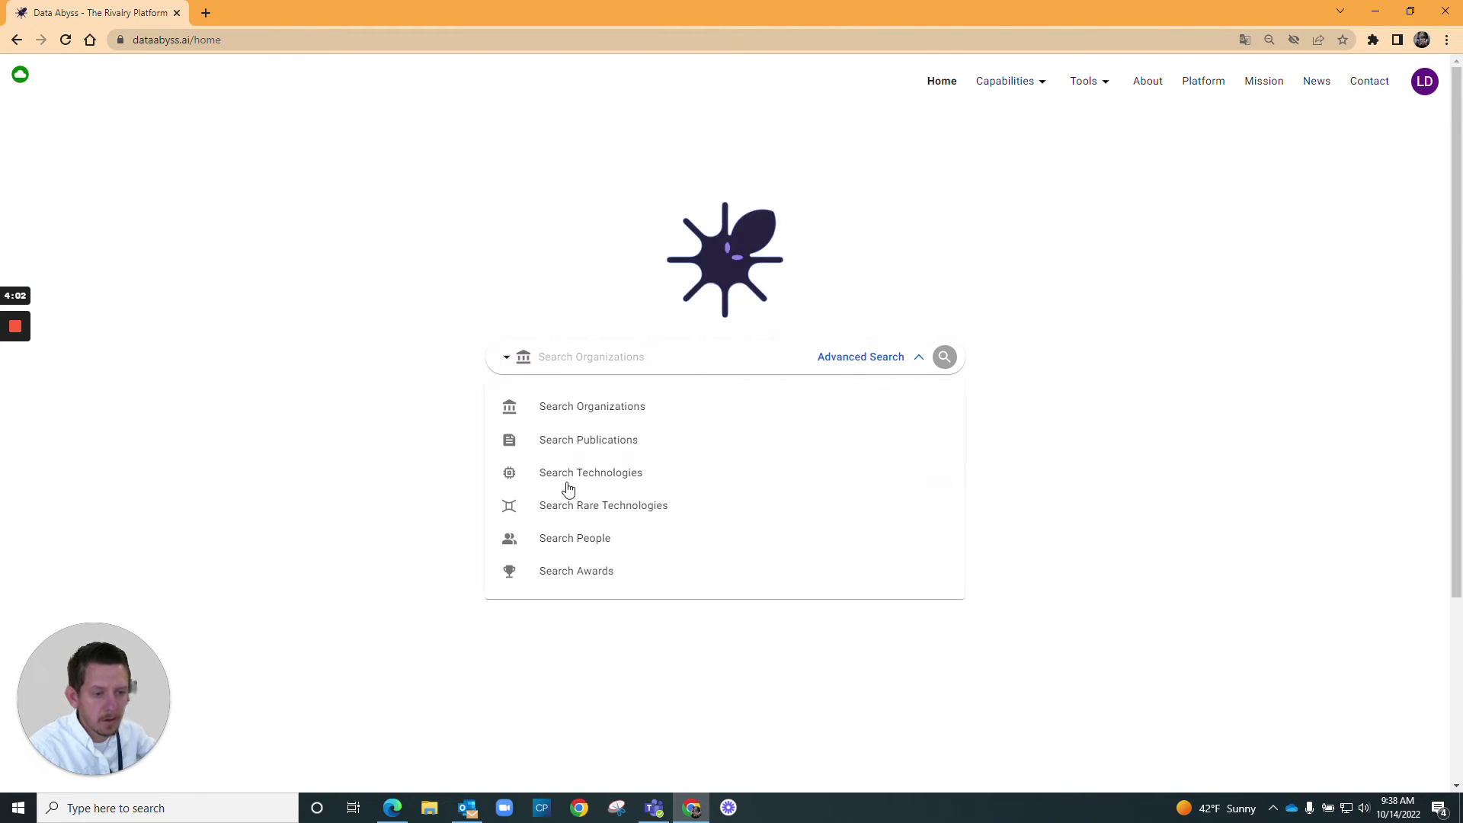
pyautogui.click(609, 439)
pyautogui.click(899, 362)
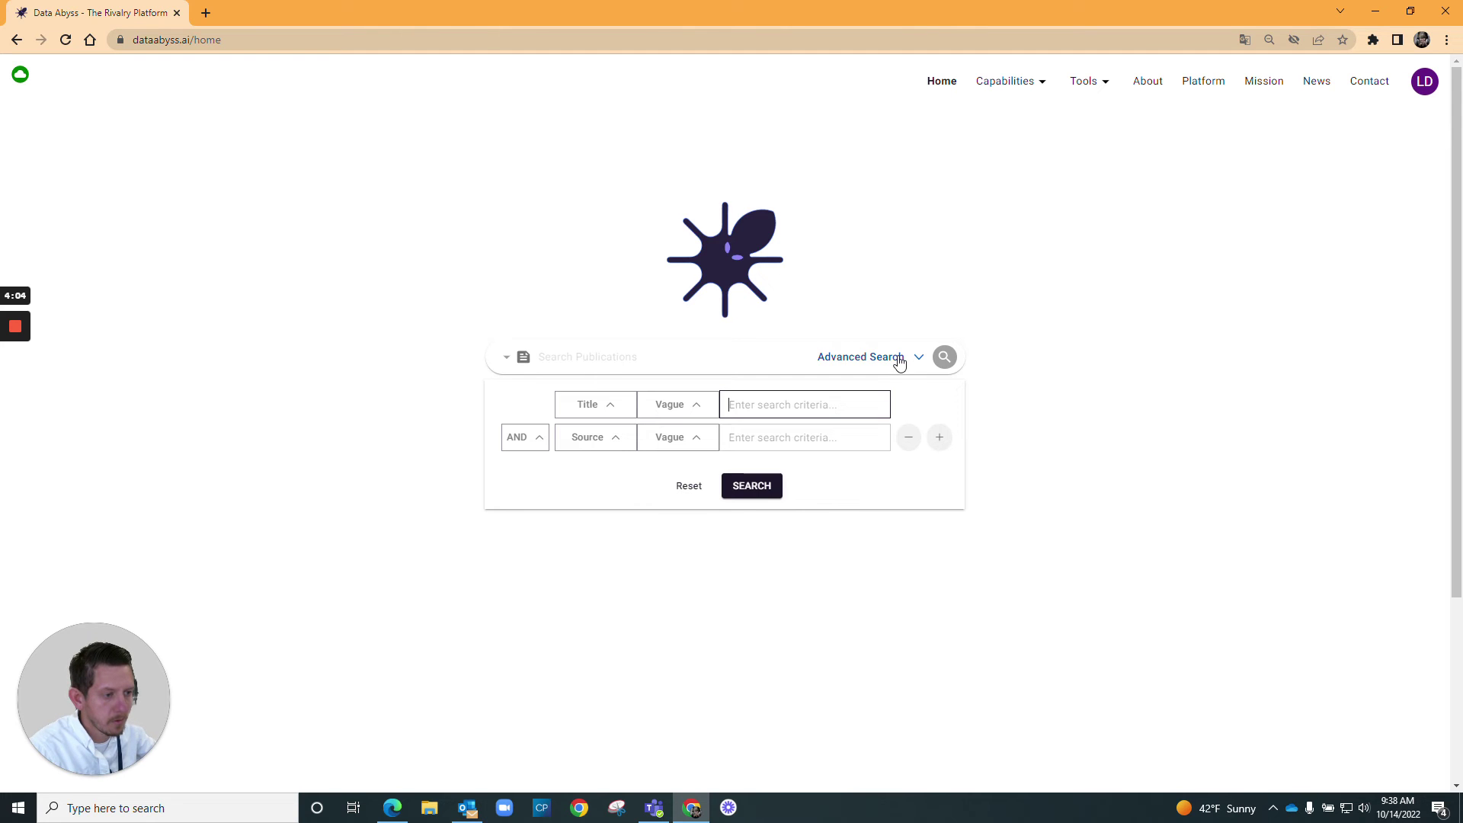
pyautogui.click(905, 436)
# Search publications for the keyword "quantum" and restrict the results to U.S. University impact.
pyautogui.click(619, 404)
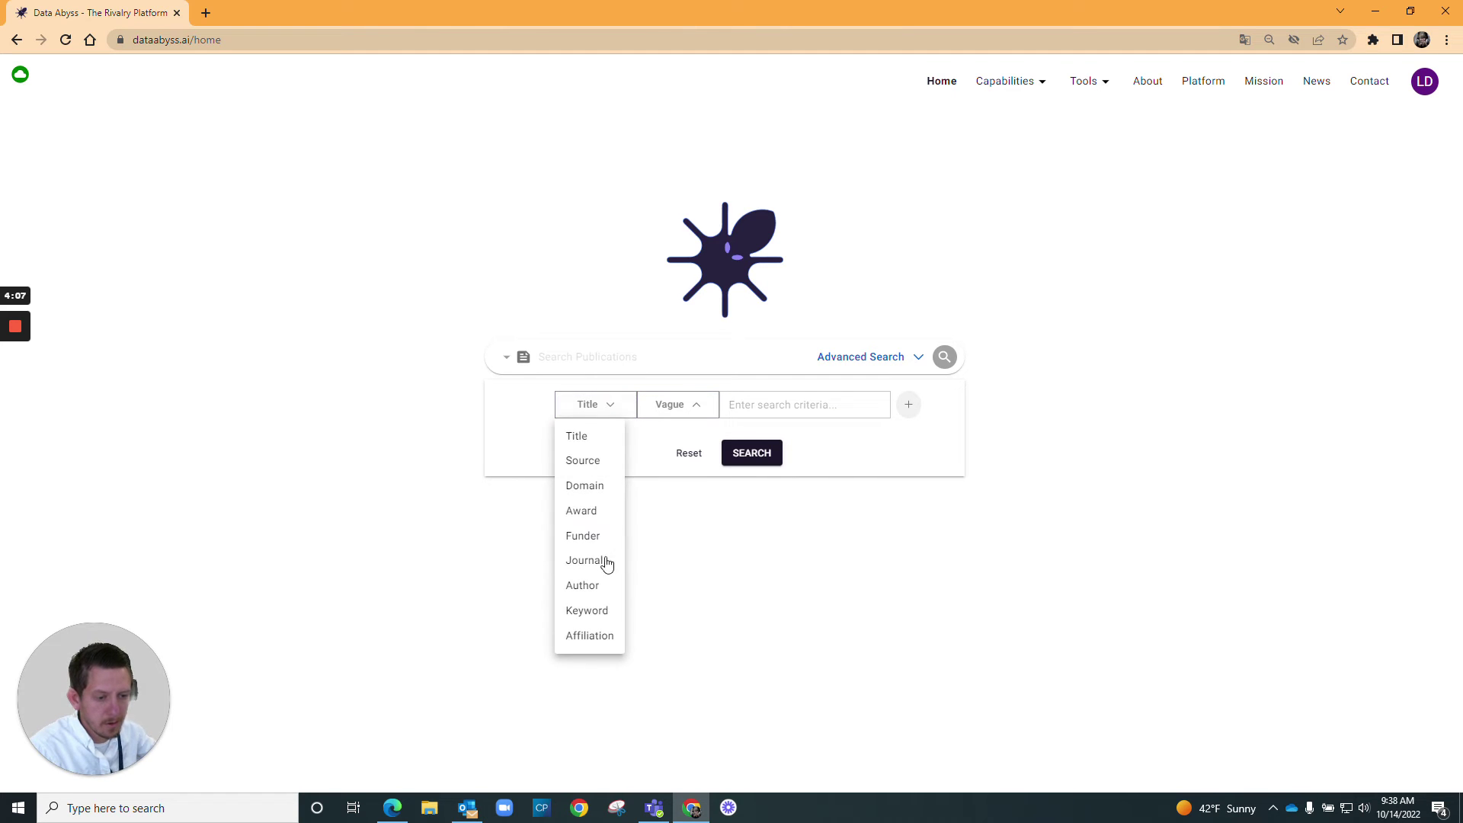
pyautogui.click(611, 611)
pyautogui.click(732, 414)
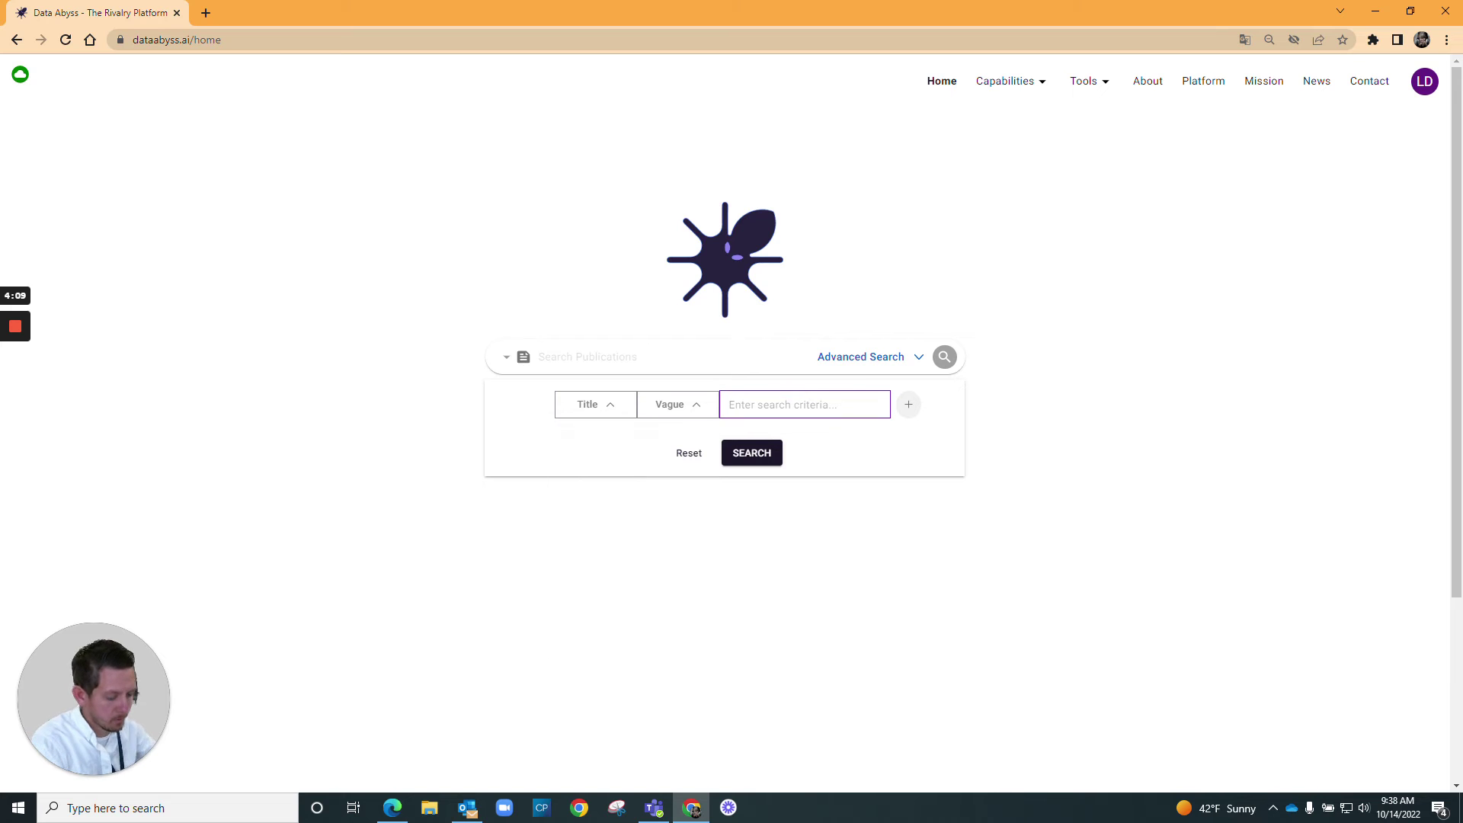
pyautogui.write('c')
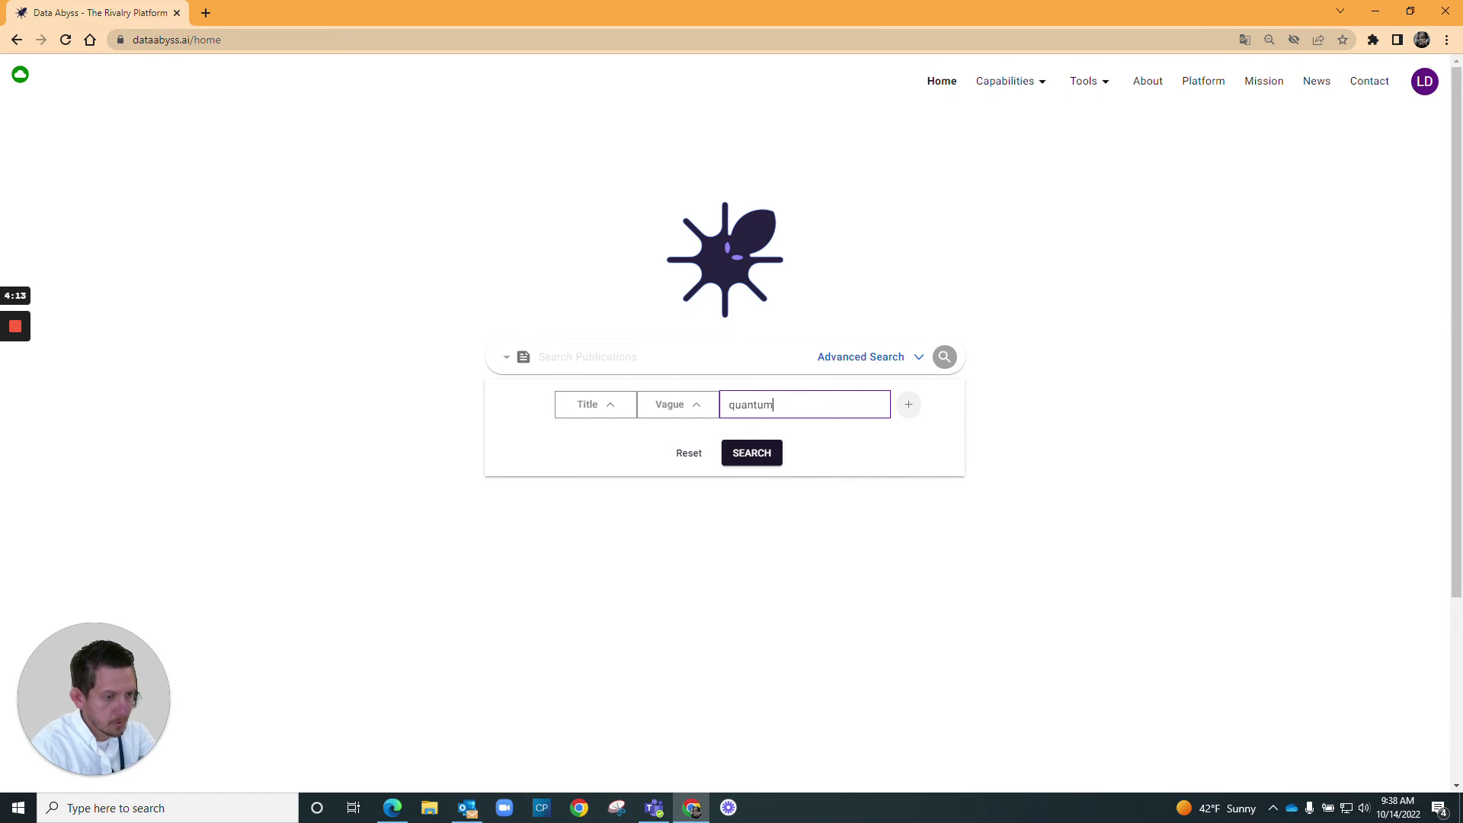
pyautogui.press('Return')
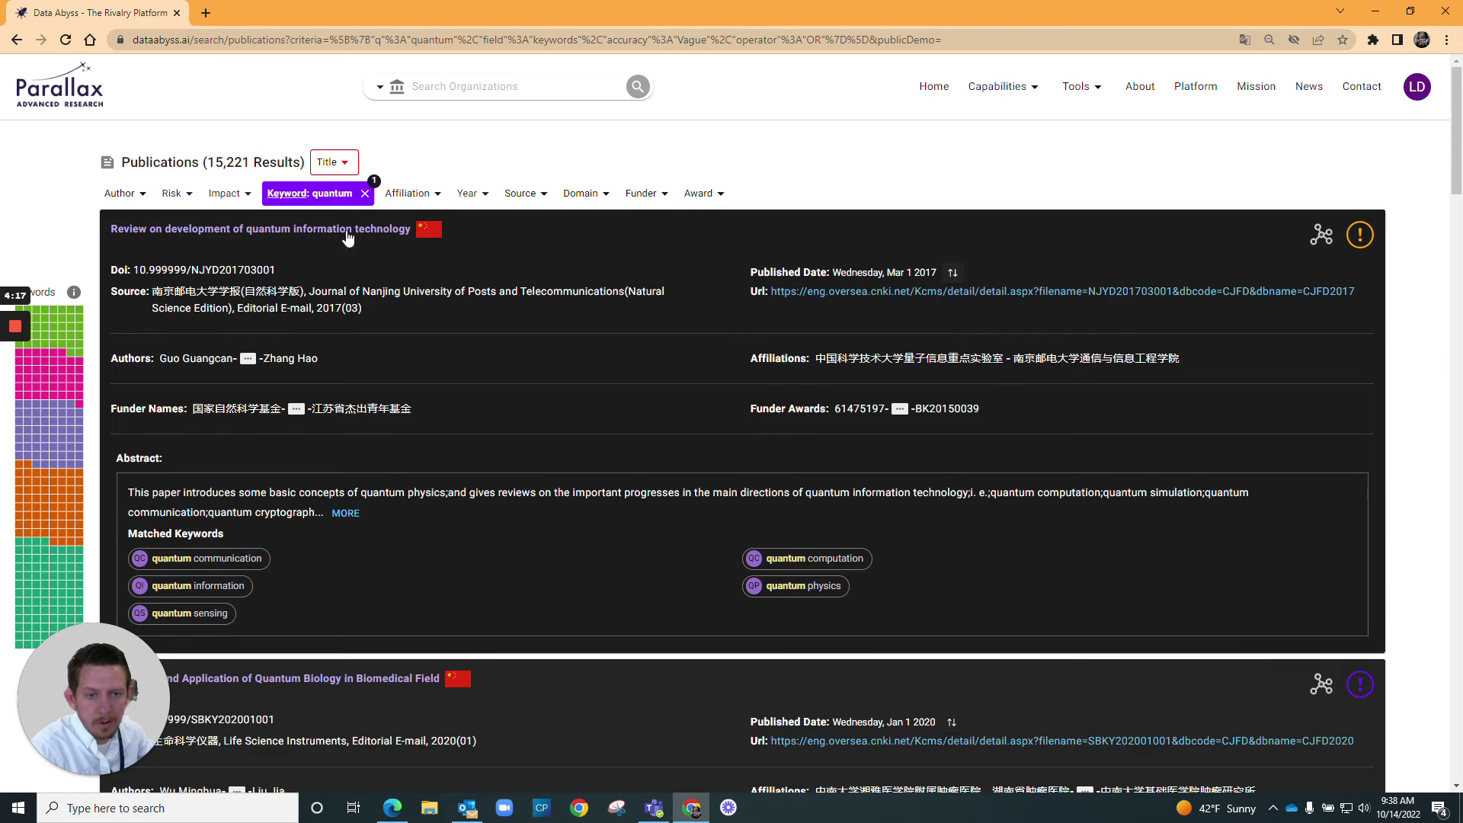
pyautogui.click(233, 195)
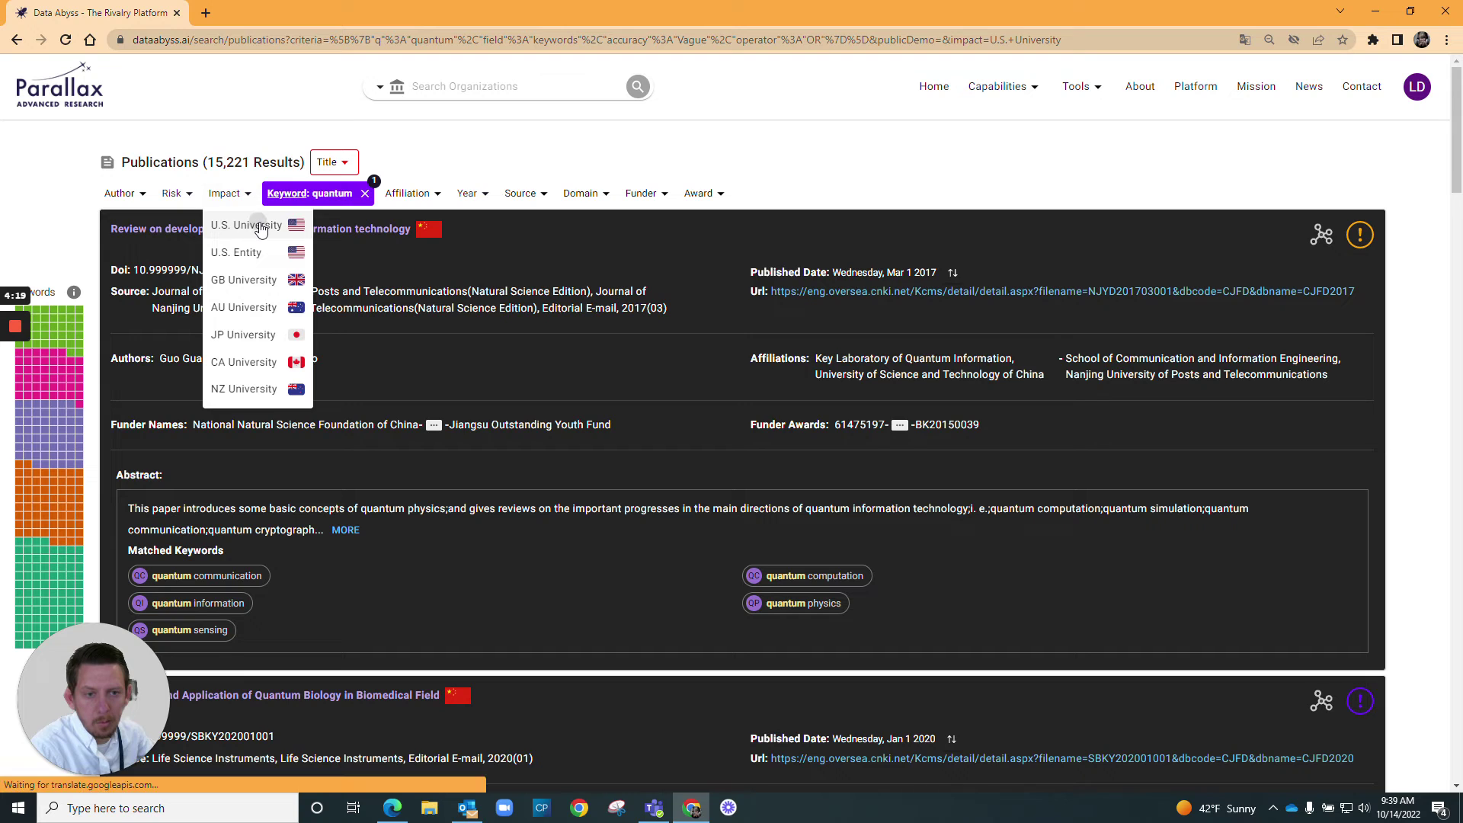
pyautogui.click(261, 226)
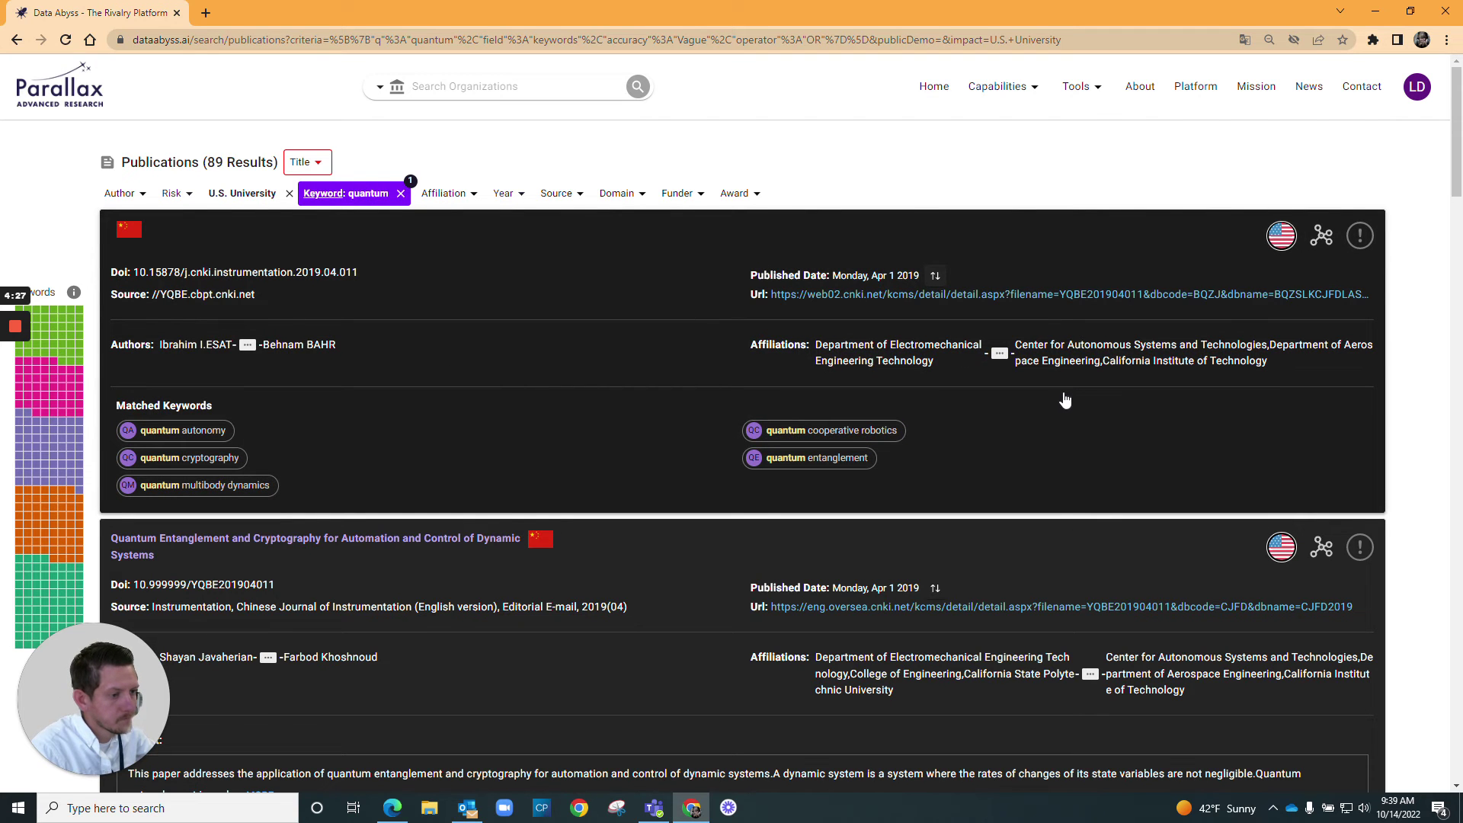
# Examine the dates, affiliations, funders, matched keywords and risk levels of the quantum publications with U.S. University impact.
pyautogui.scroll(-2, 1064, 400)
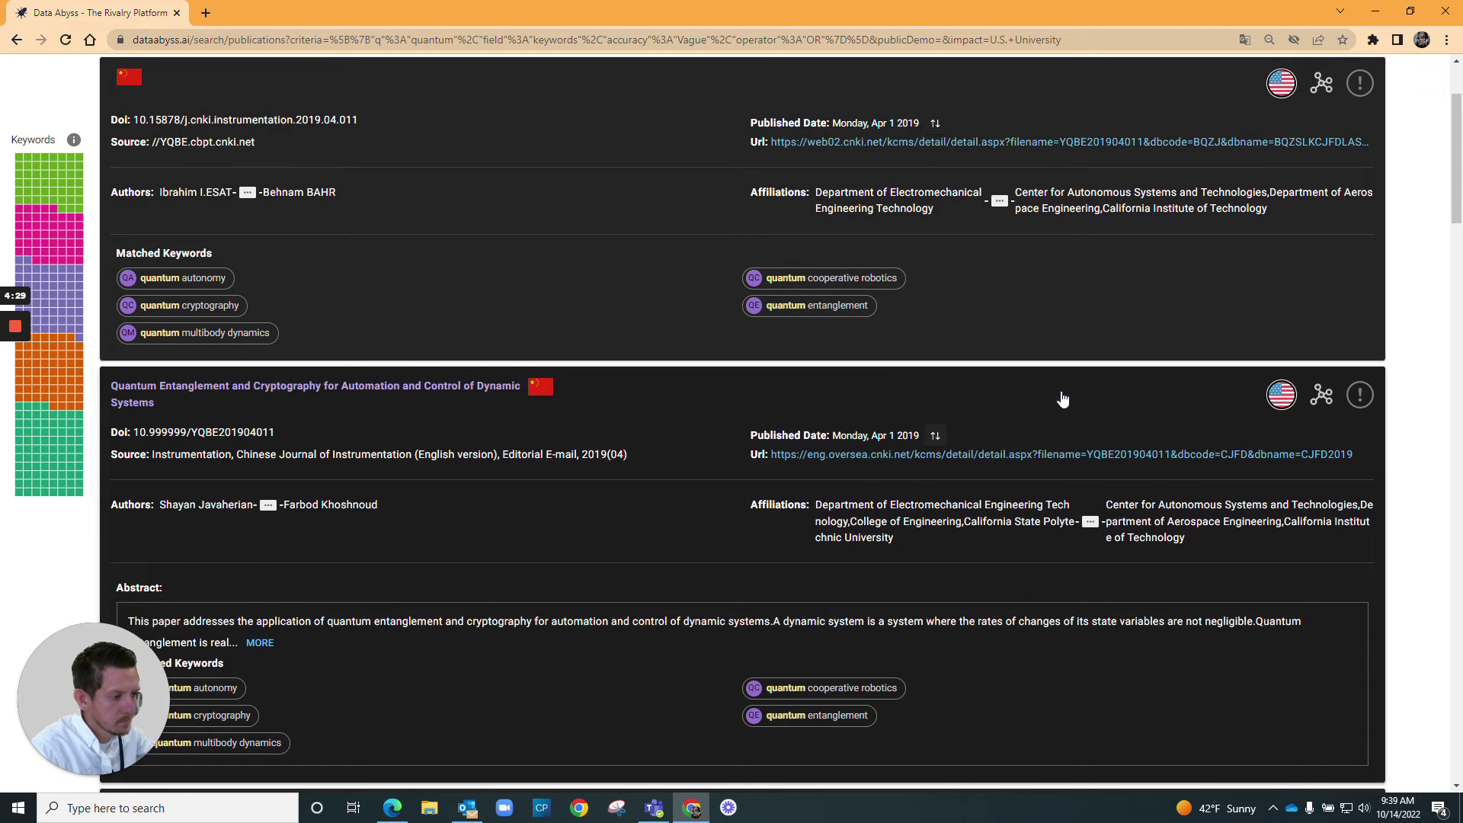
pyautogui.scroll(-2, 1063, 399)
pyautogui.scroll(-2, 1120, 449)
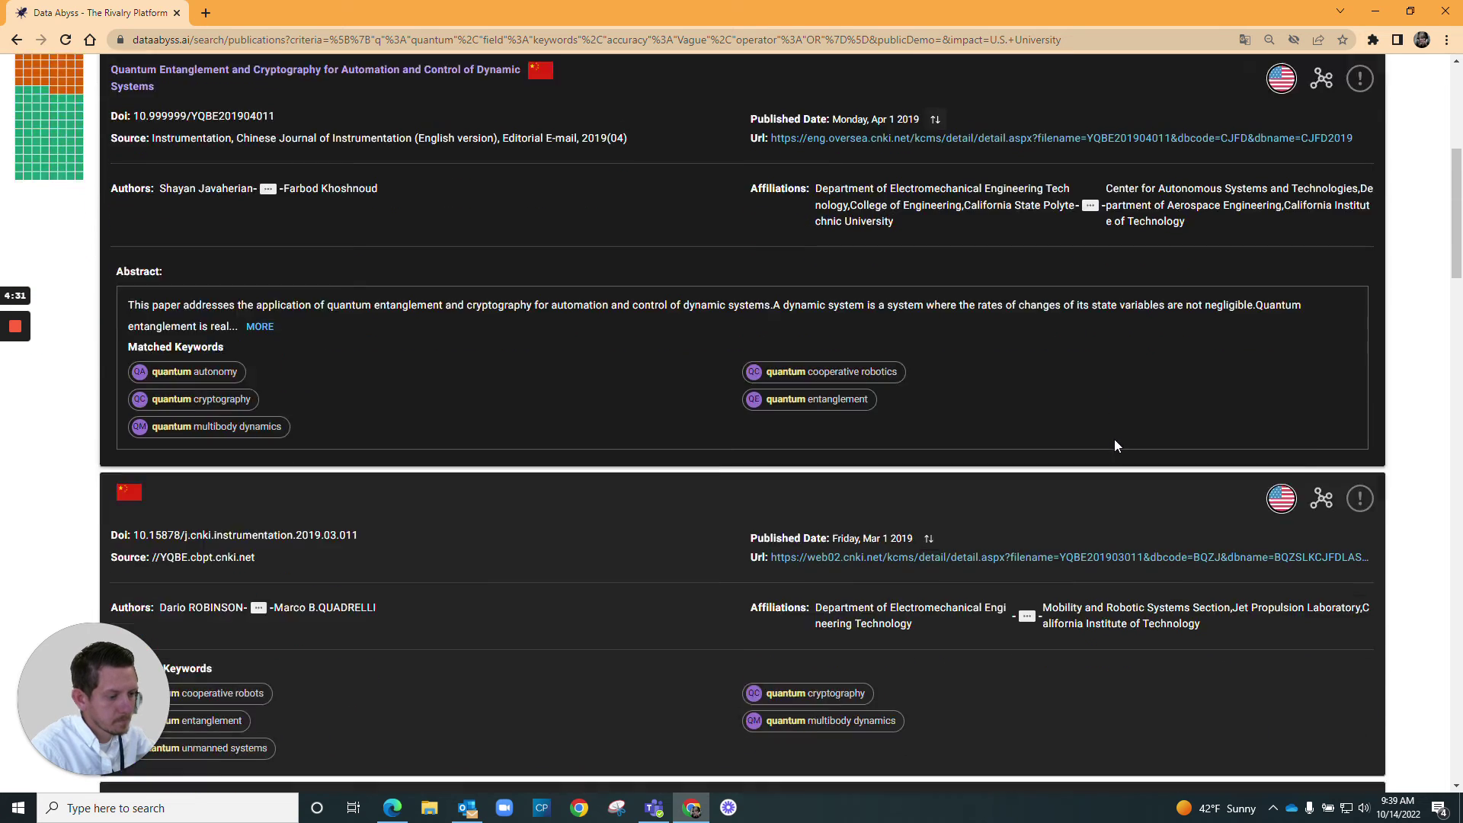
pyautogui.scroll(-5, 1112, 444)
pyautogui.scroll(-2, 1111, 445)
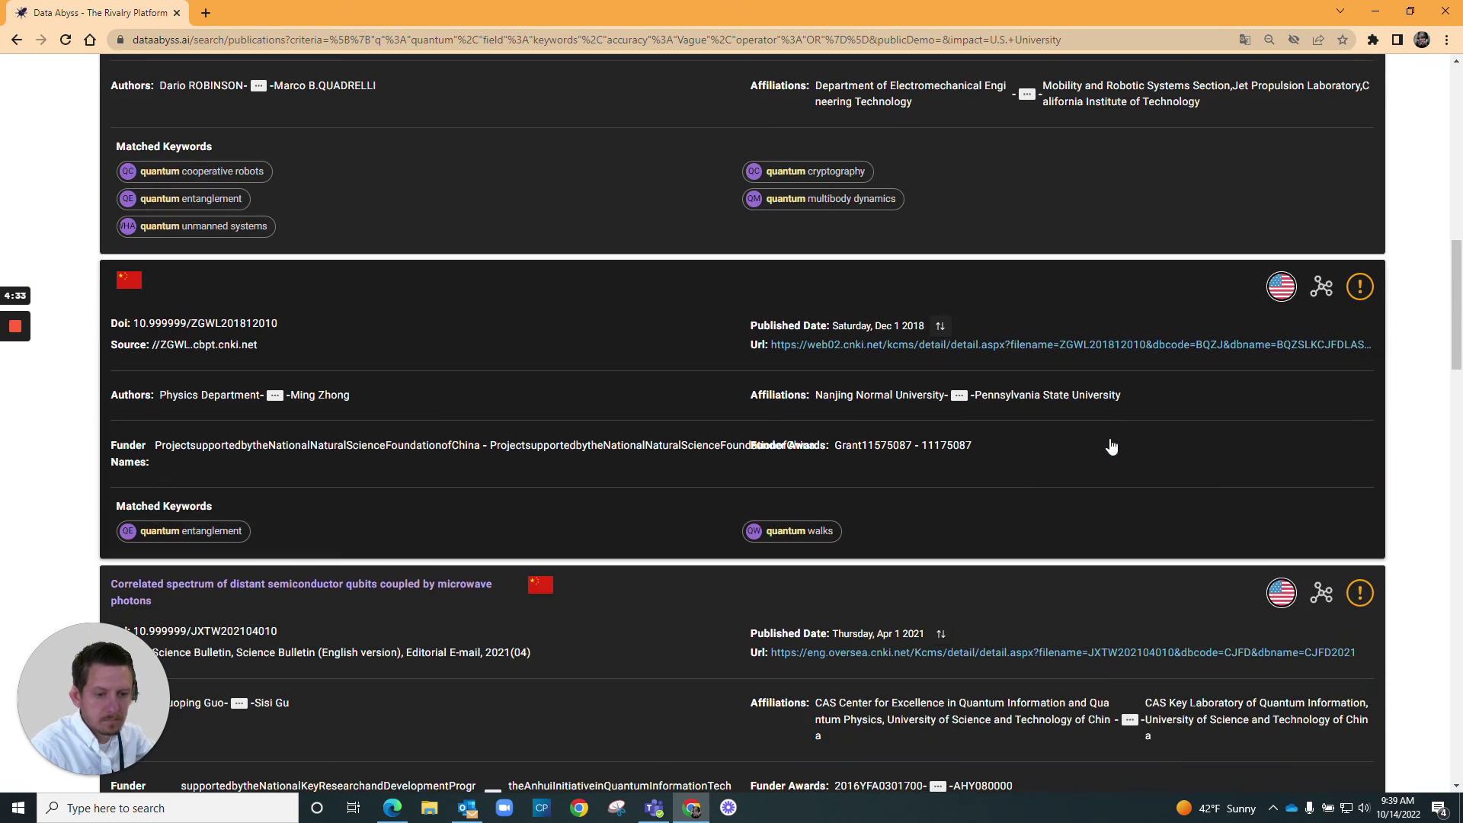
pyautogui.scroll(-2, 1111, 446)
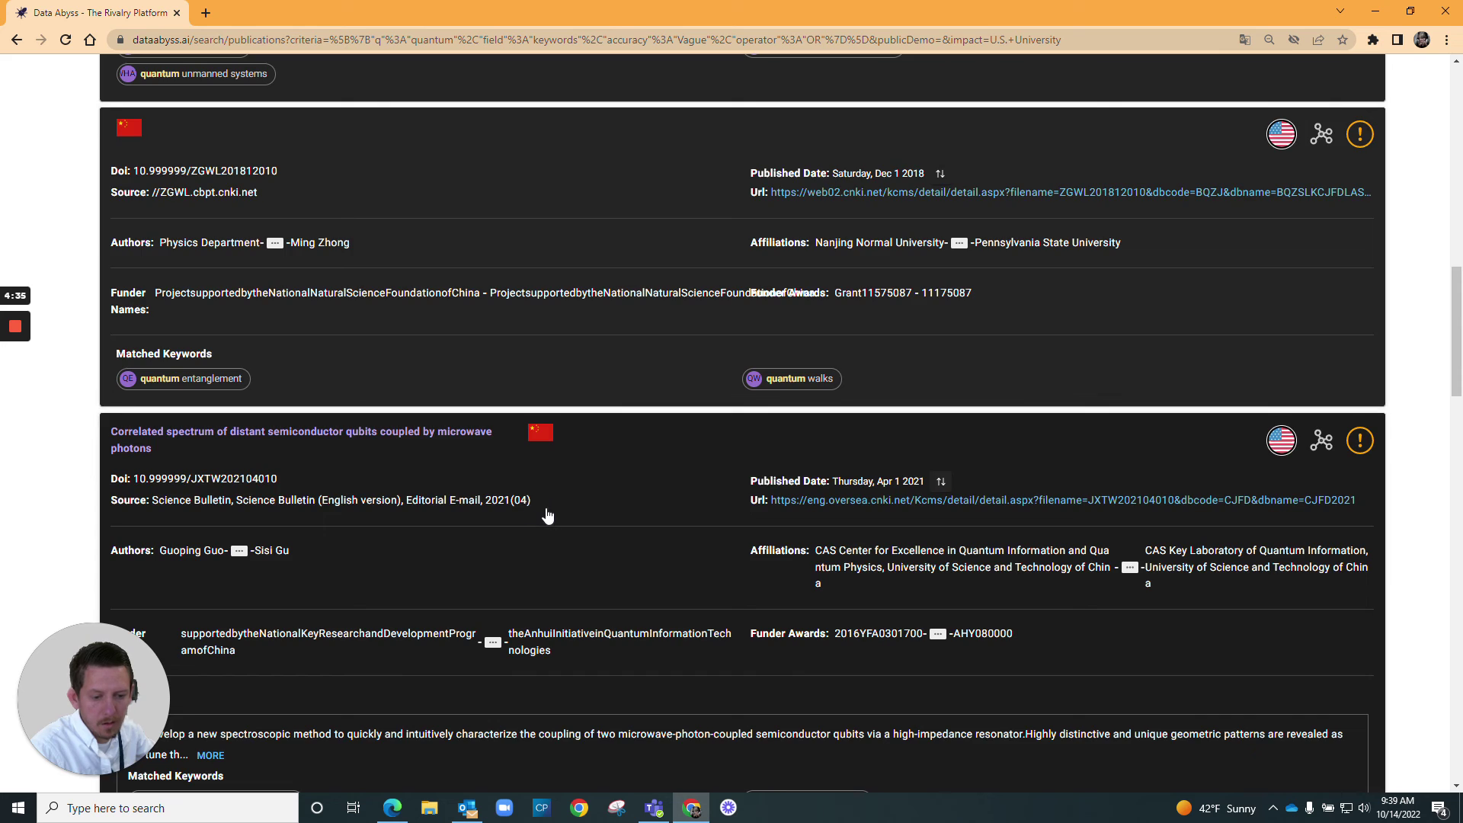
pyautogui.scroll(-2, 550, 515)
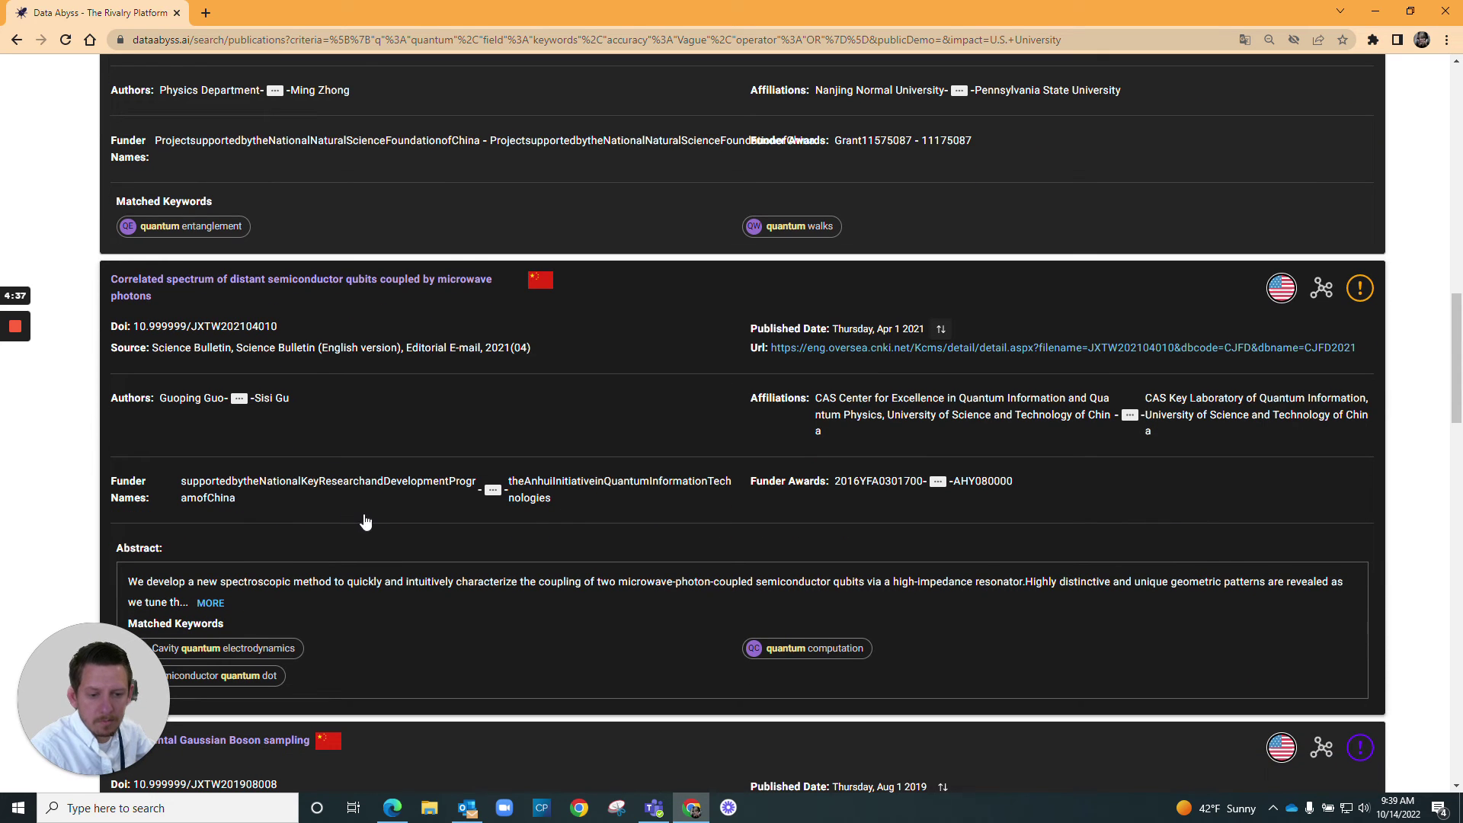
pyautogui.scroll(-4, 555, 628)
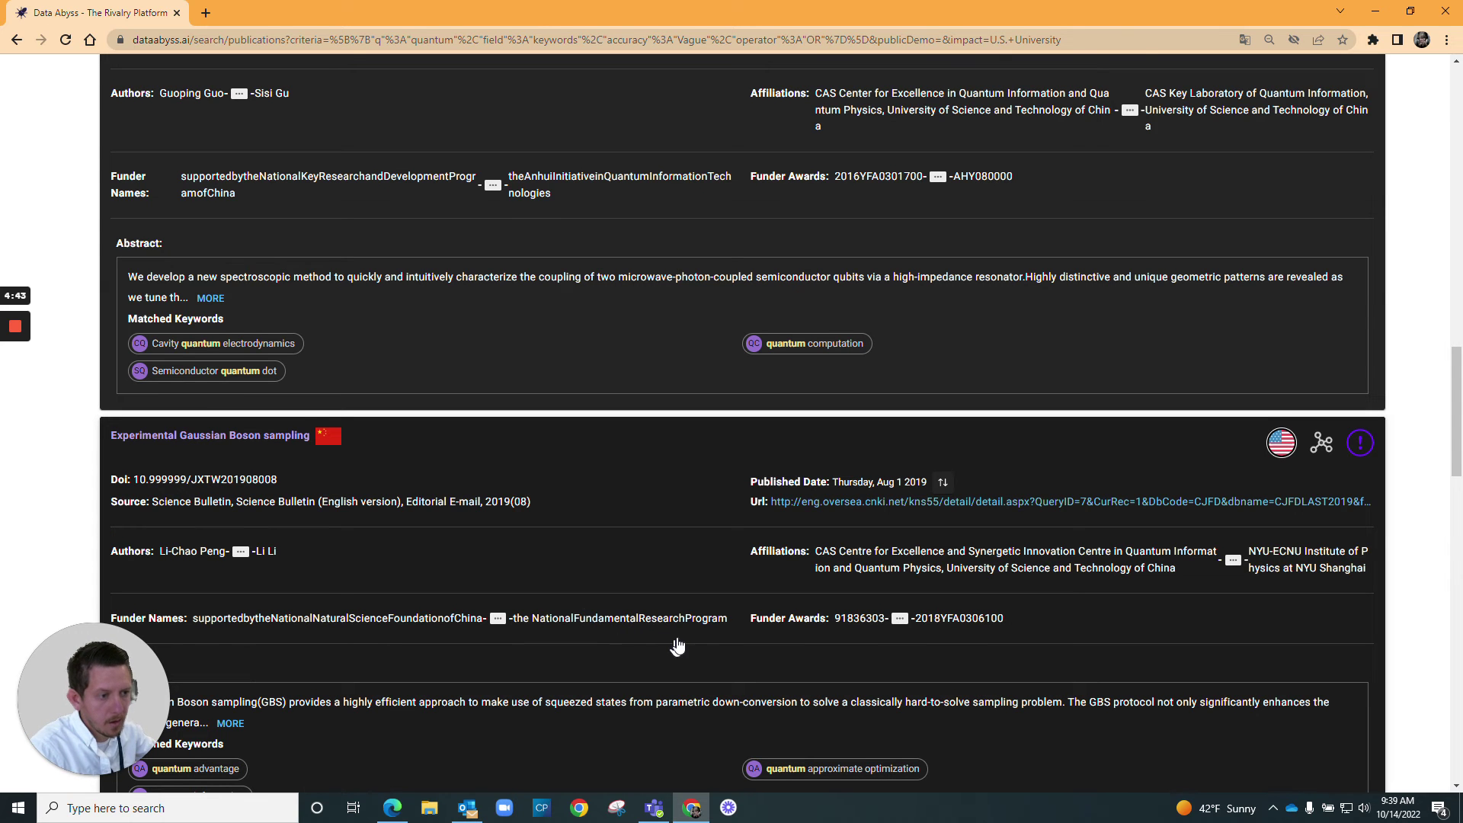
pyautogui.scroll(-6, 674, 644)
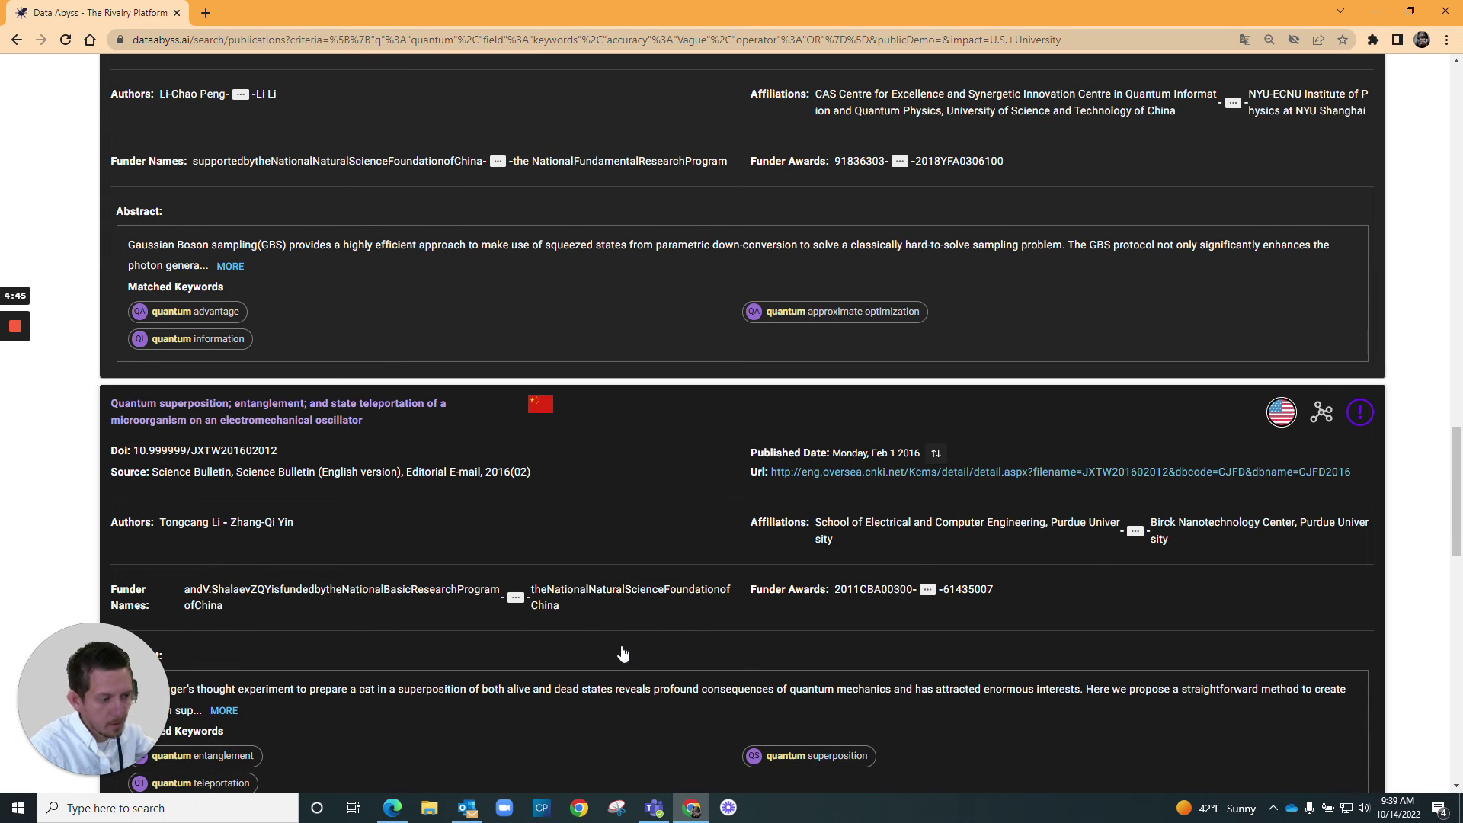
pyautogui.scroll(14, 765, 619)
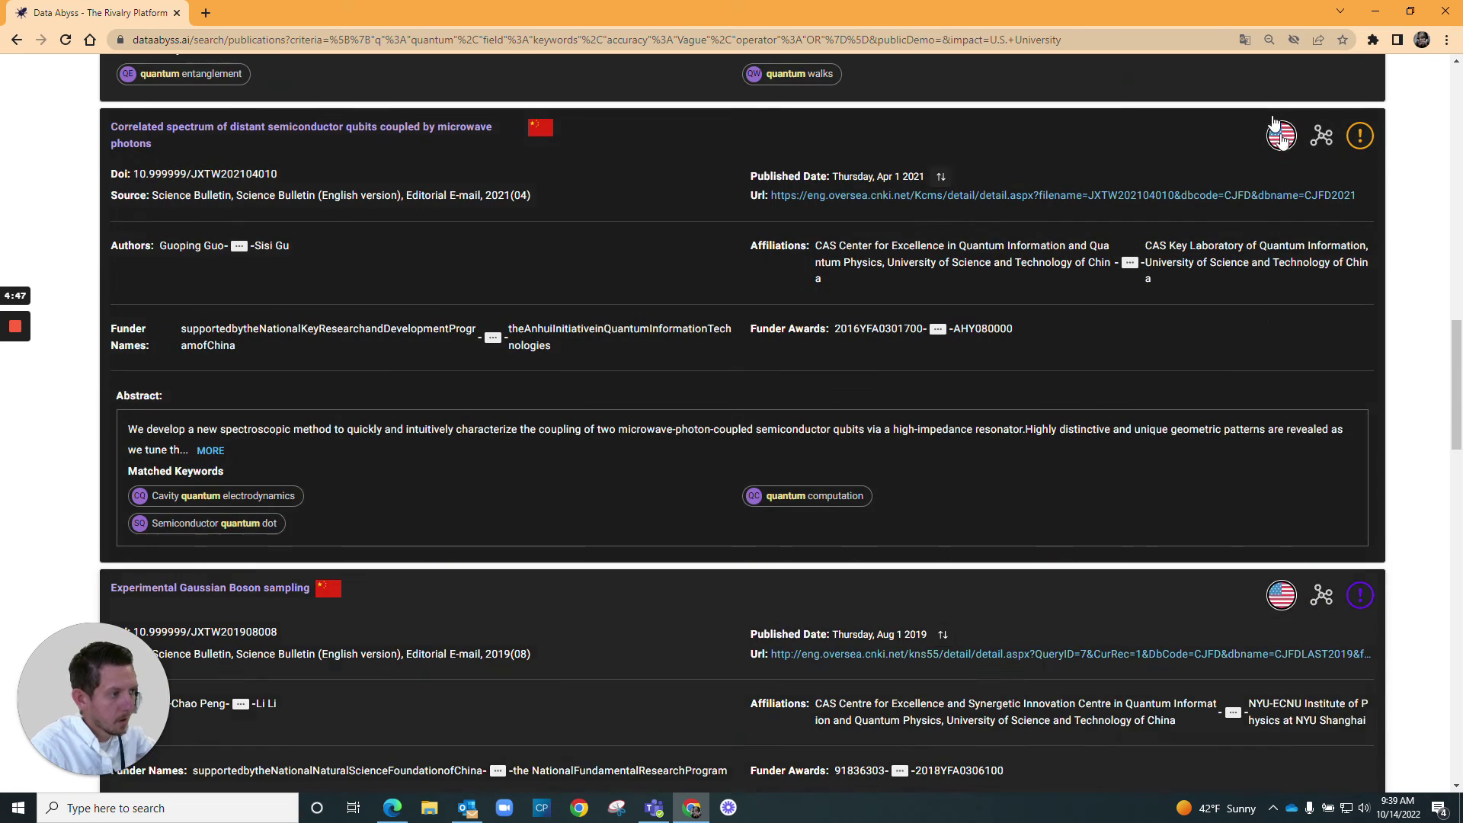
pyautogui.scroll(5, 1265, 385)
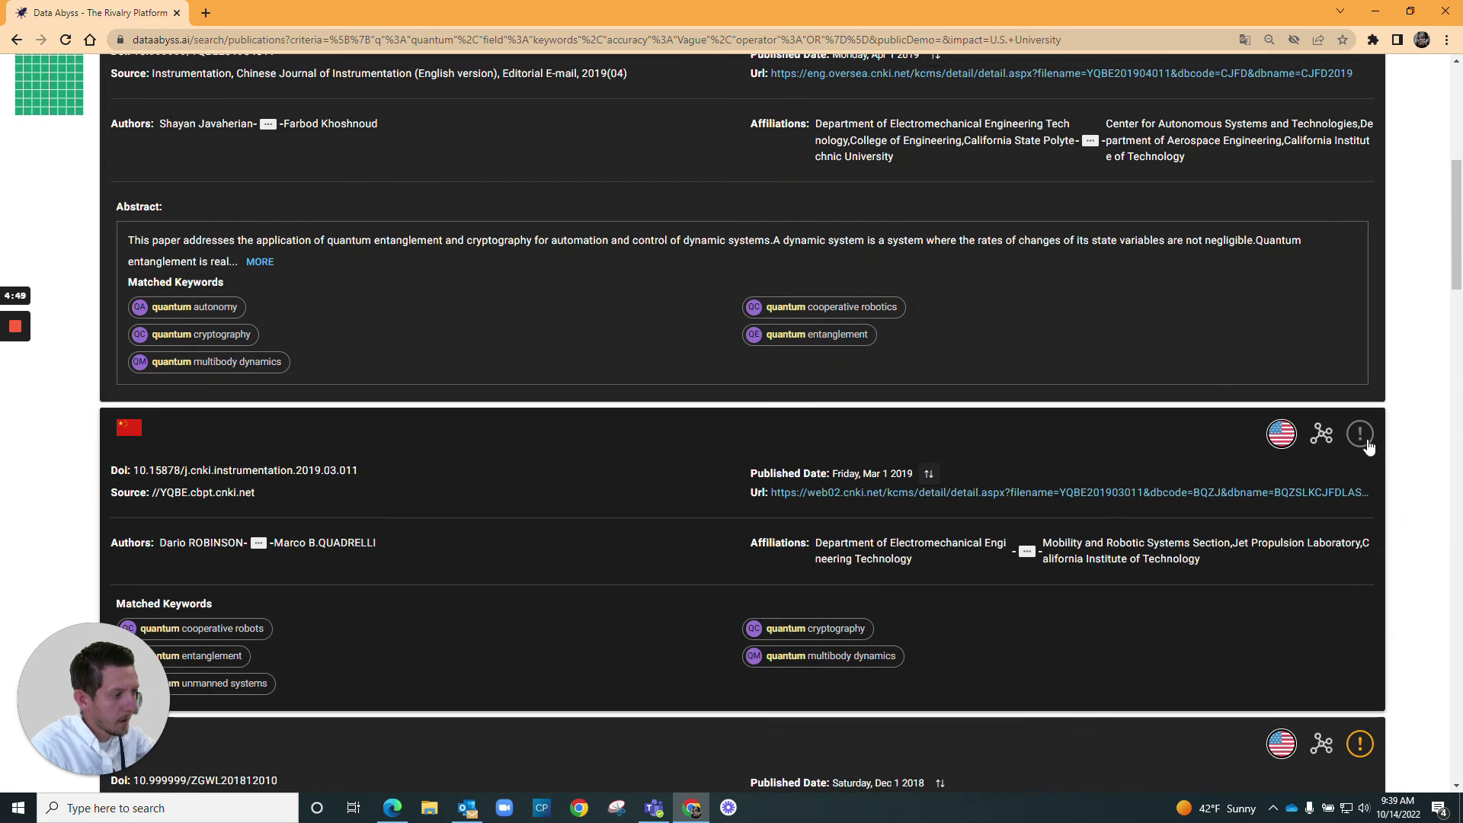
# Review the full affiliations list of the March 2019 quantum publication involving the Jet Propulsion Laboratory, then close it.
pyautogui.click(1026, 550)
pyautogui.scroll(-1, 868, 529)
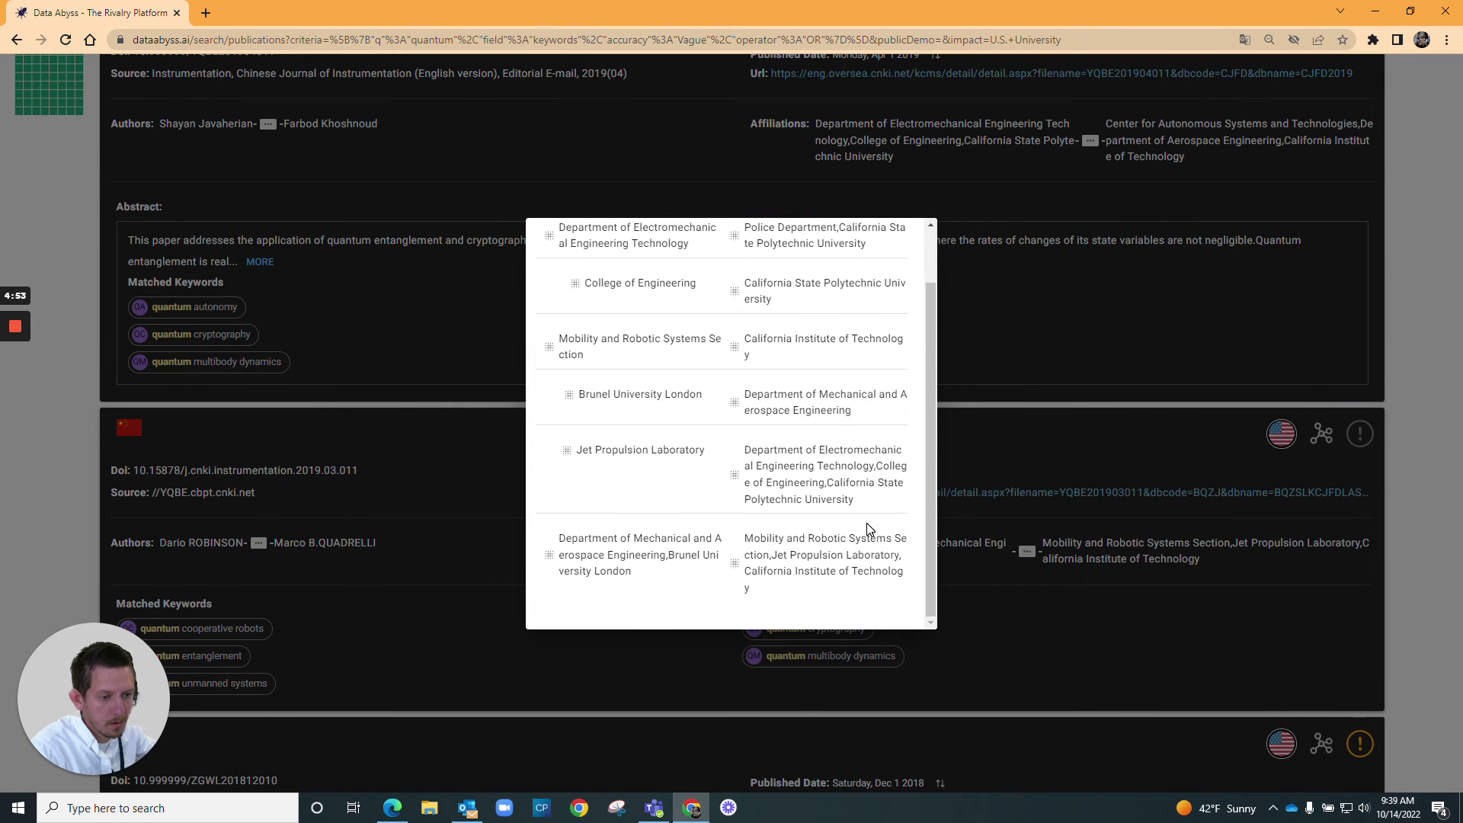
pyautogui.scroll(1, 867, 562)
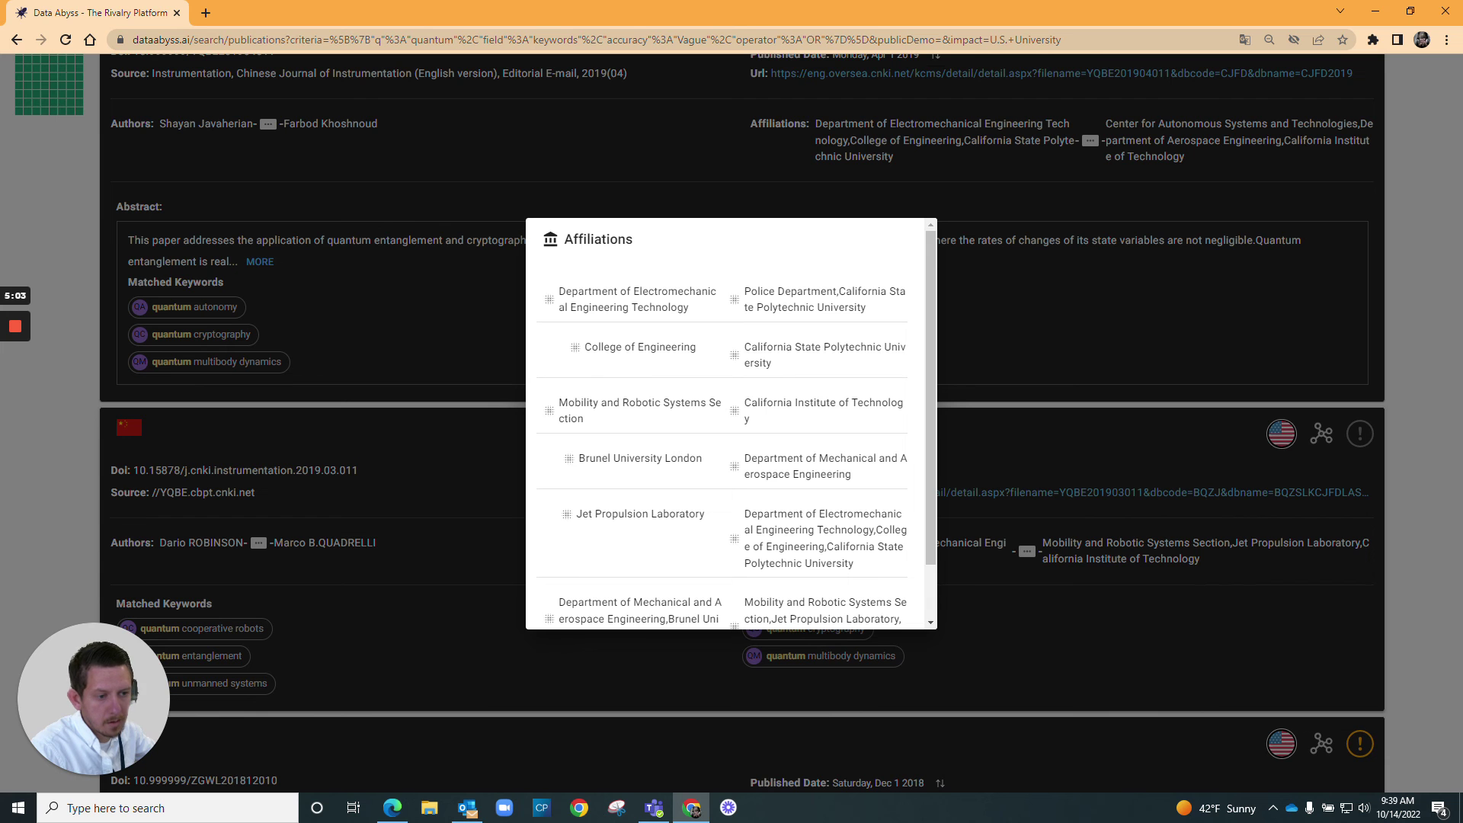
pyautogui.scroll(-1, 725, 473)
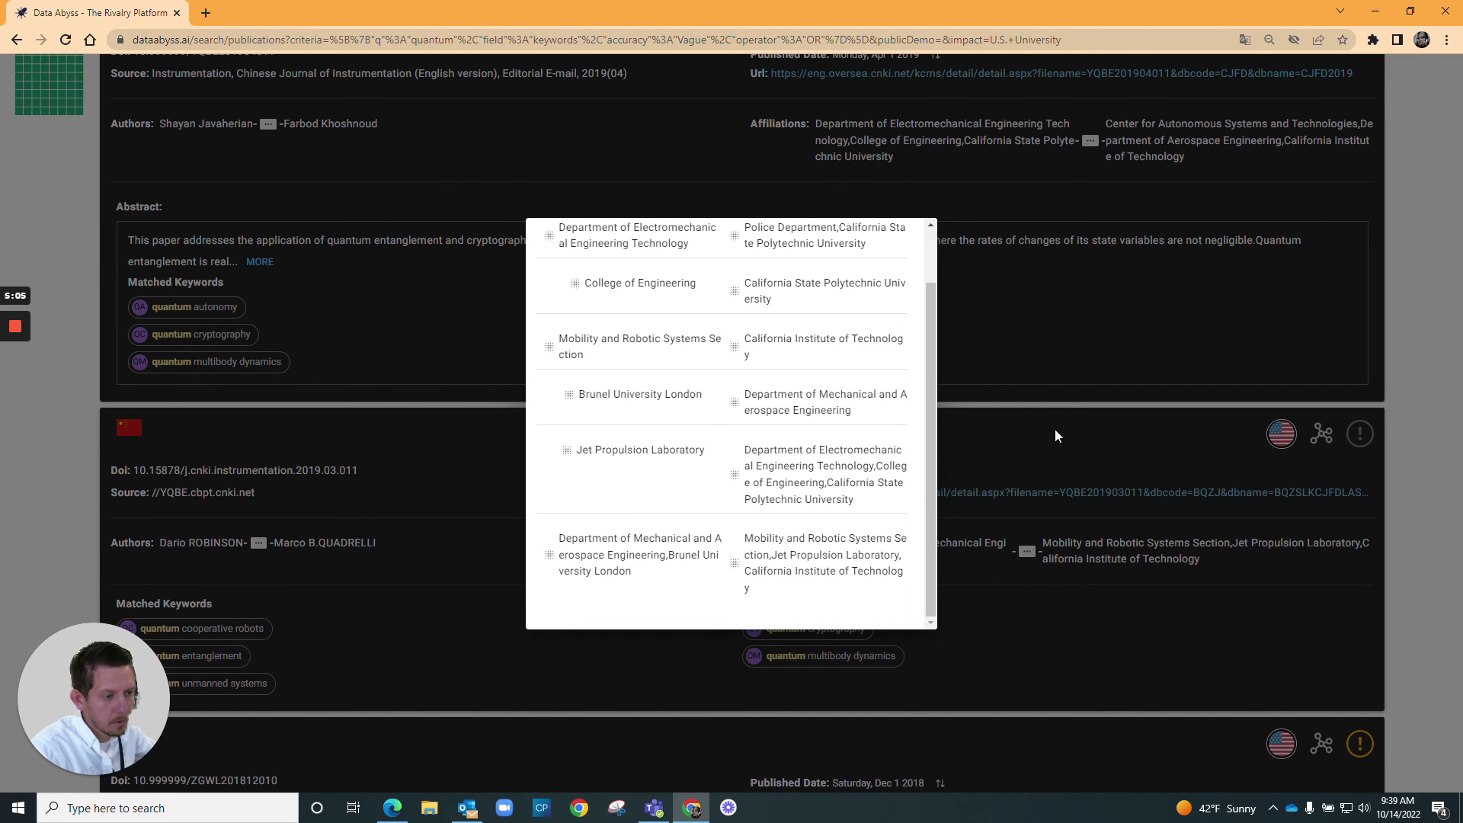
pyautogui.click(958, 388)
# Skim the remaining quantum publications with U.S. University impact, then return to the platform's home page.
pyautogui.scroll(-5, 360, 605)
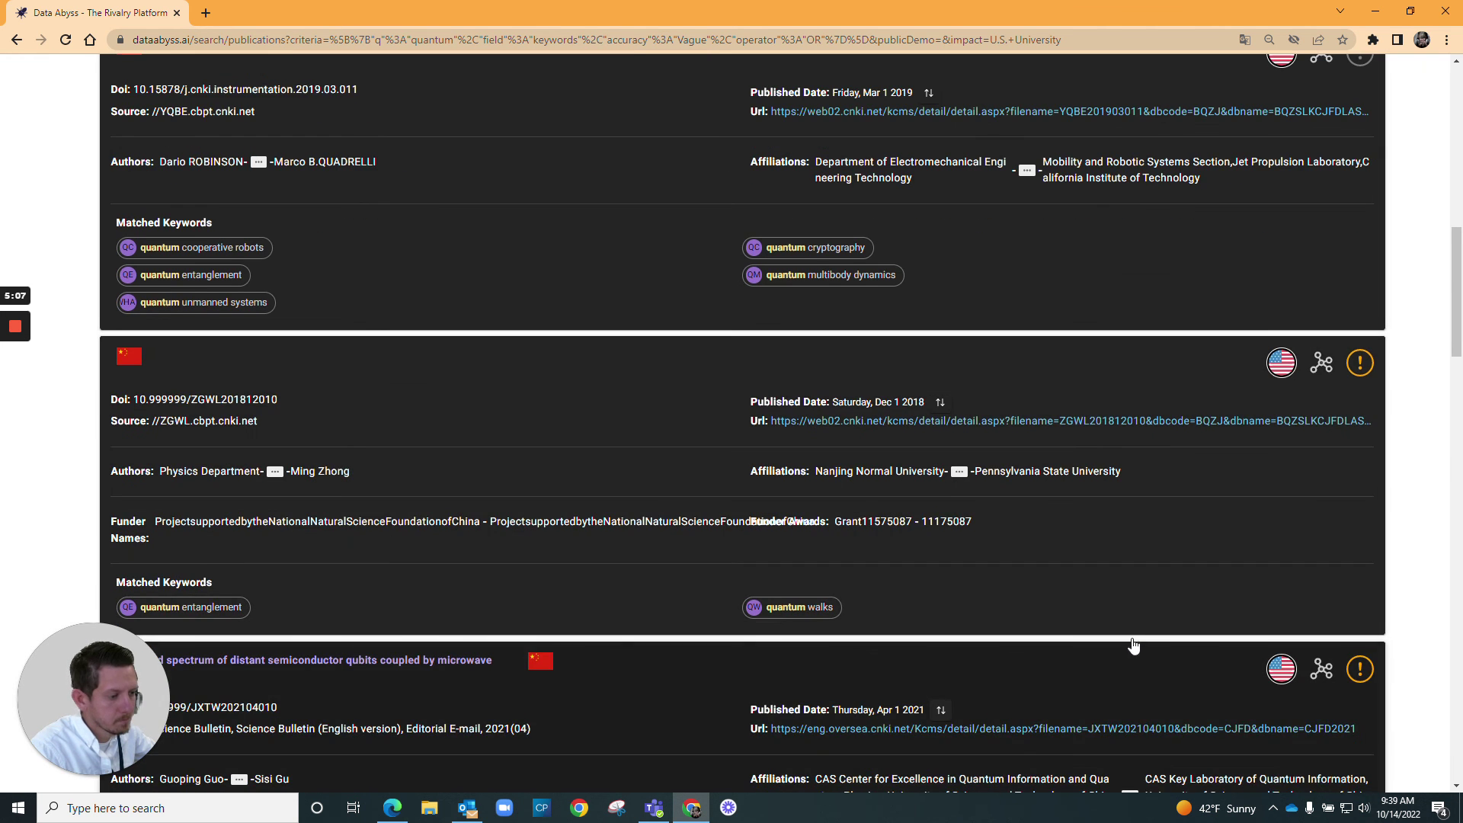
pyautogui.scroll(-13, 1131, 650)
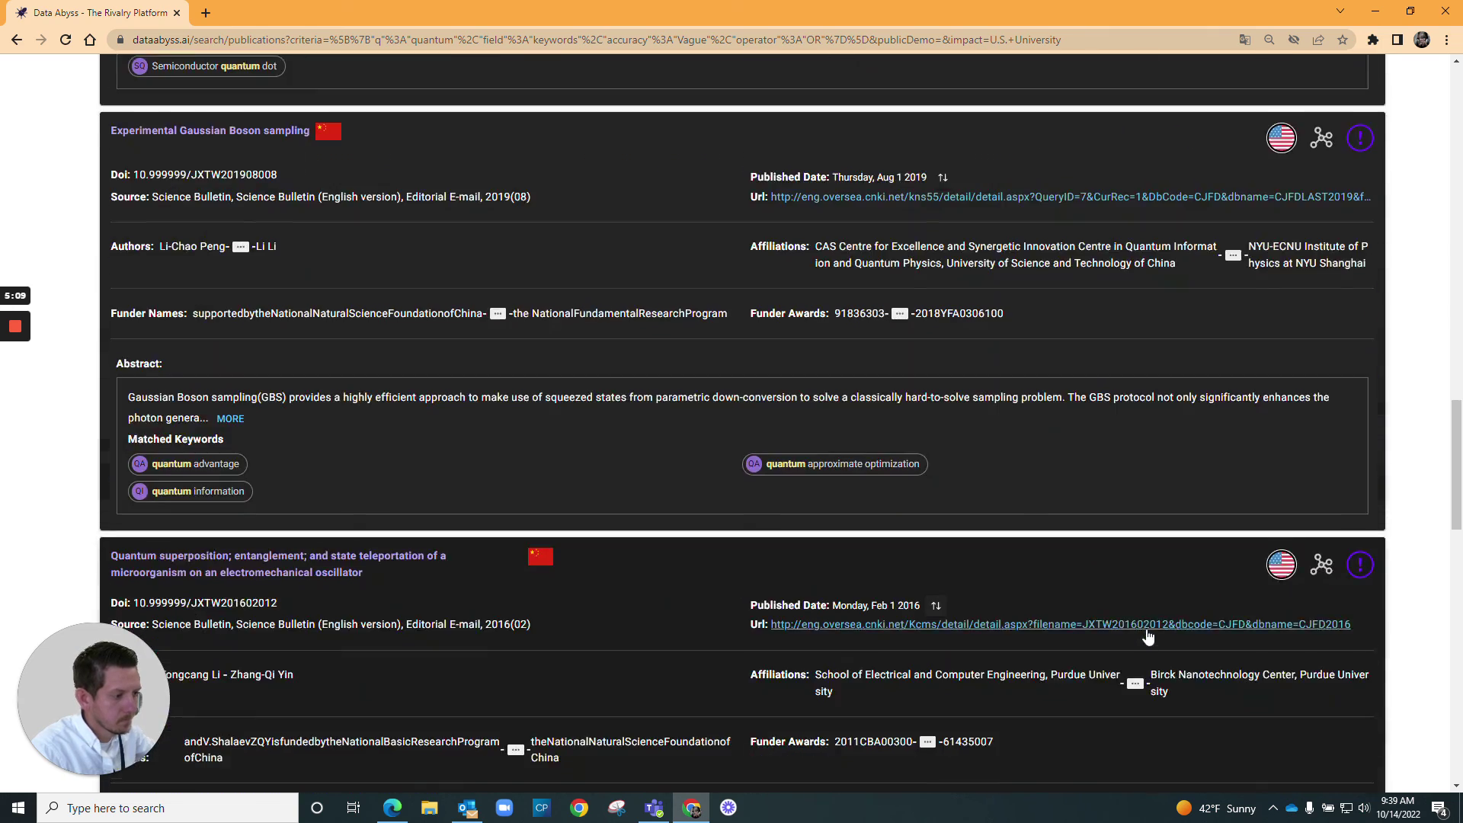
pyautogui.scroll(-14, 1148, 637)
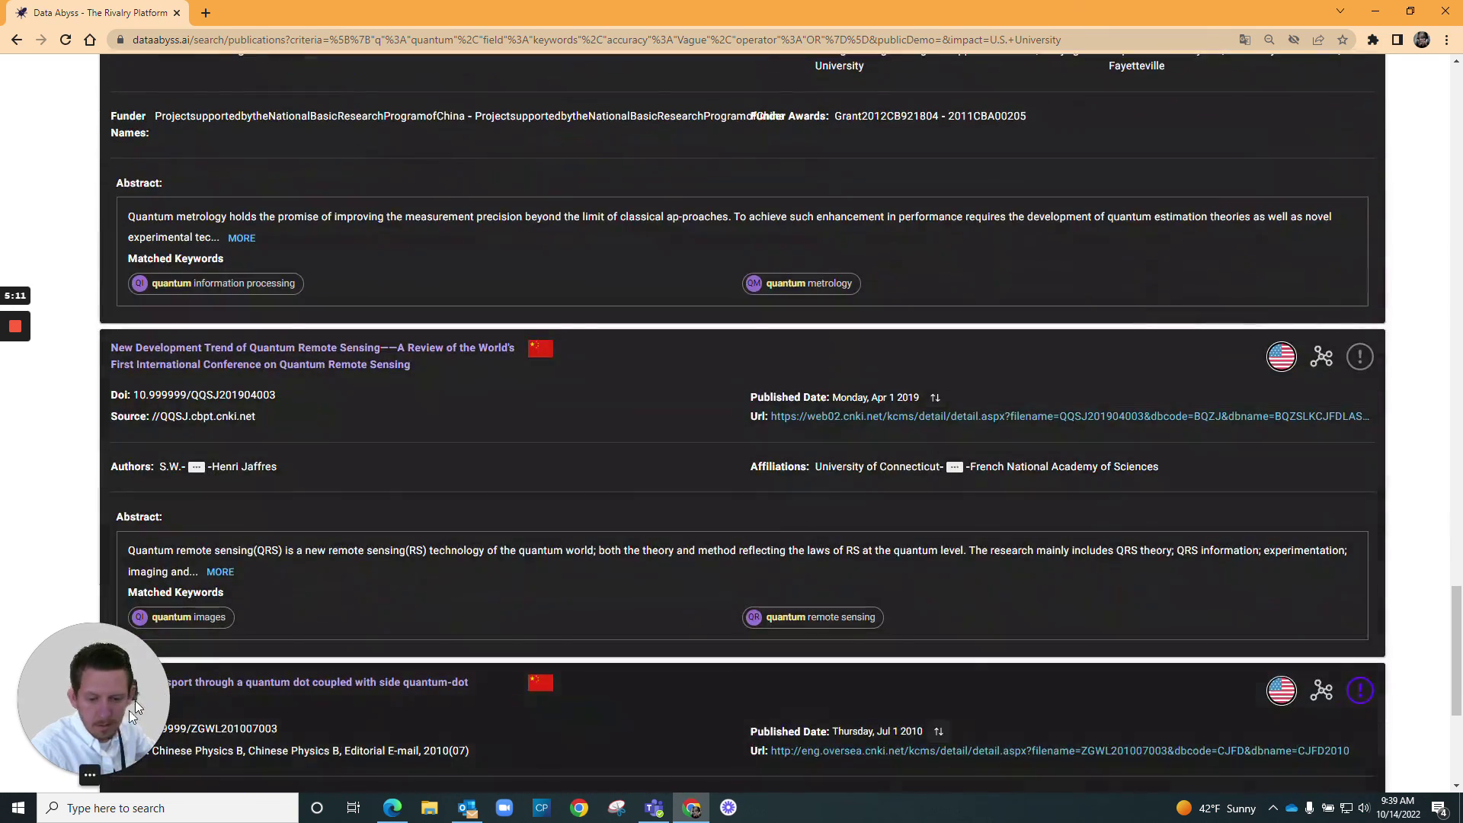
pyautogui.scroll(4, 714, 533)
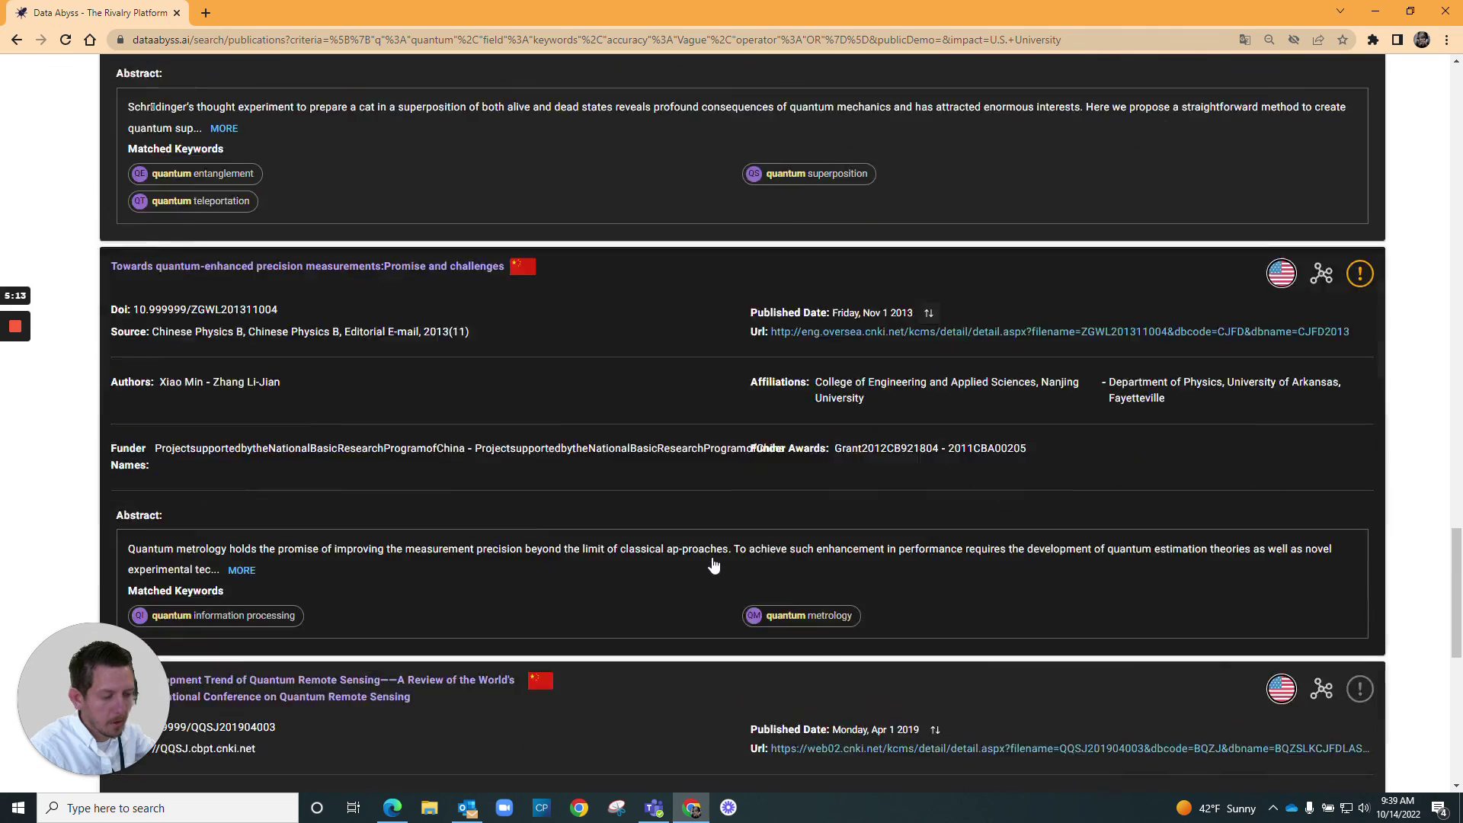
pyautogui.scroll(20, 714, 565)
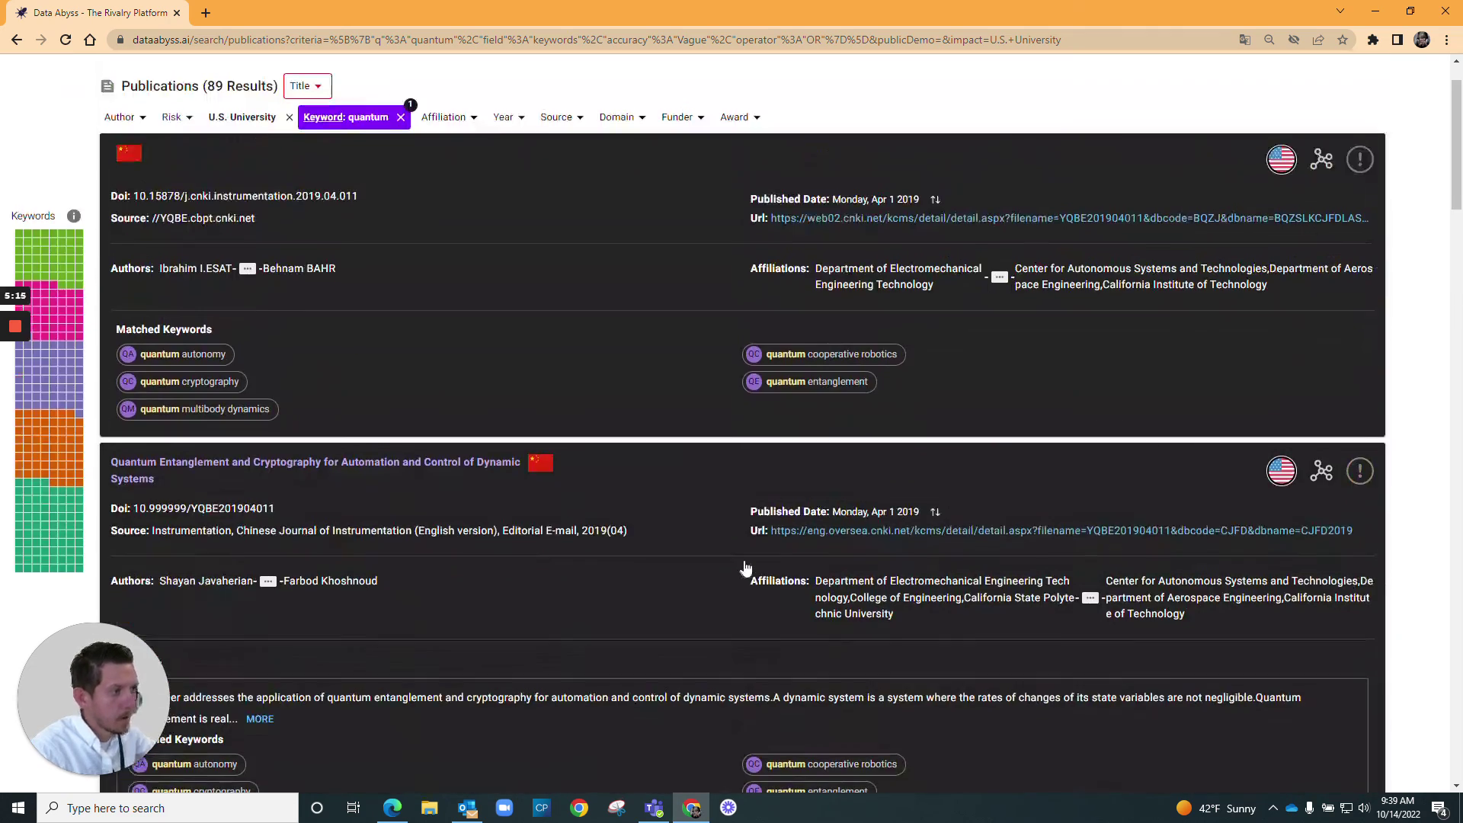
pyautogui.scroll(1, 744, 570)
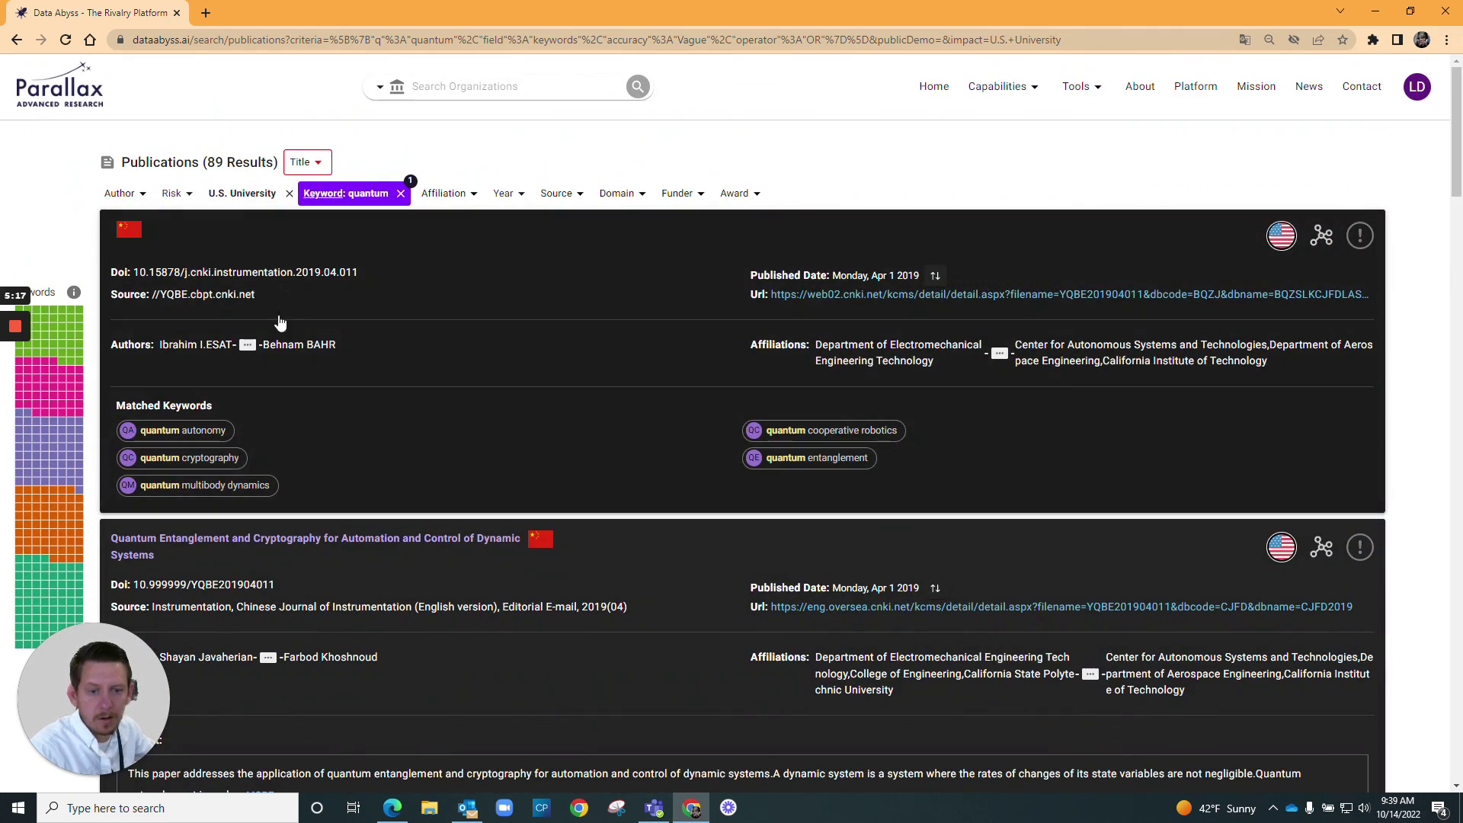
pyautogui.click(62, 92)
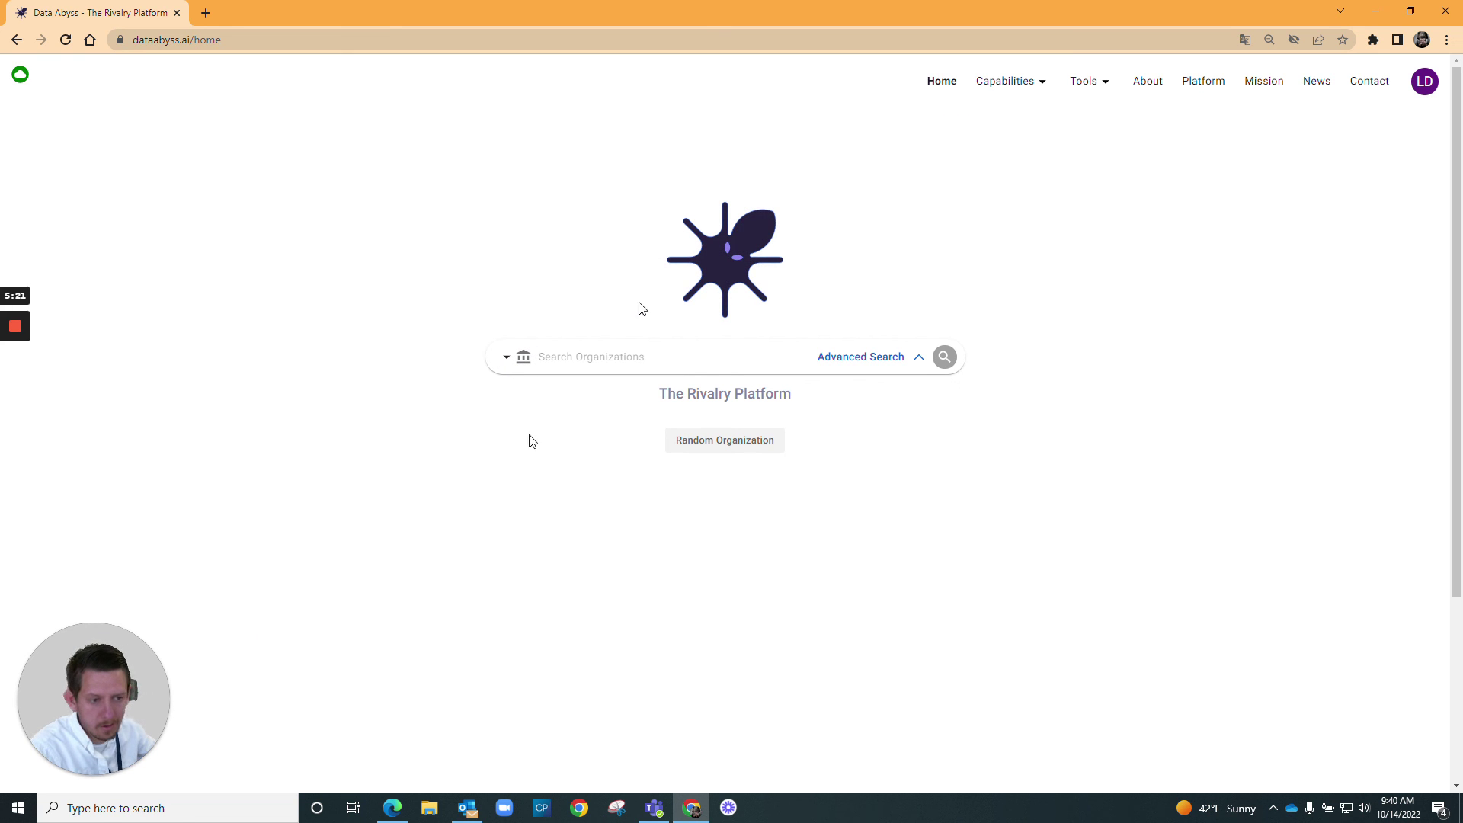
pyautogui.moveTo(14, 328)
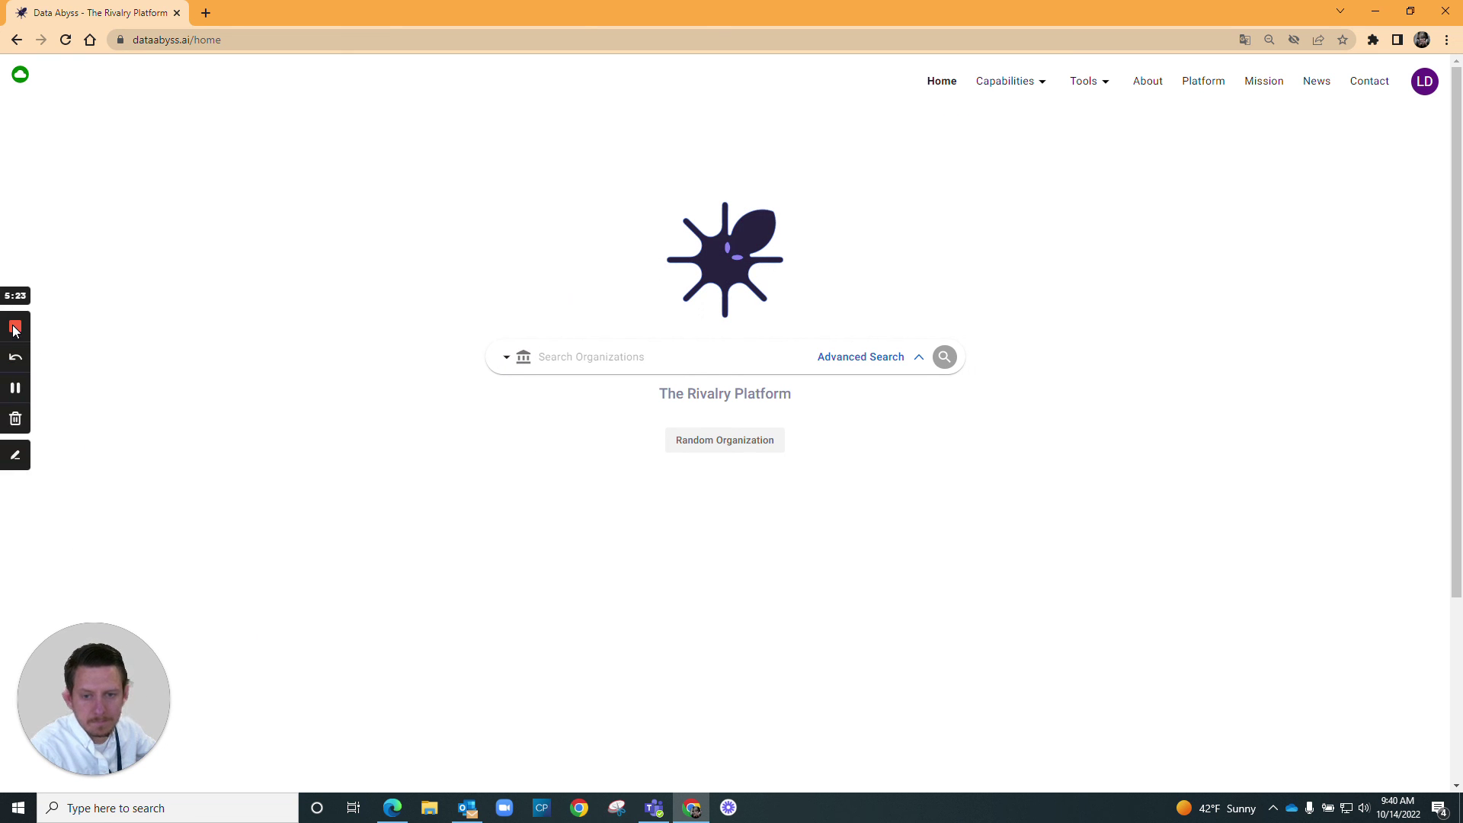